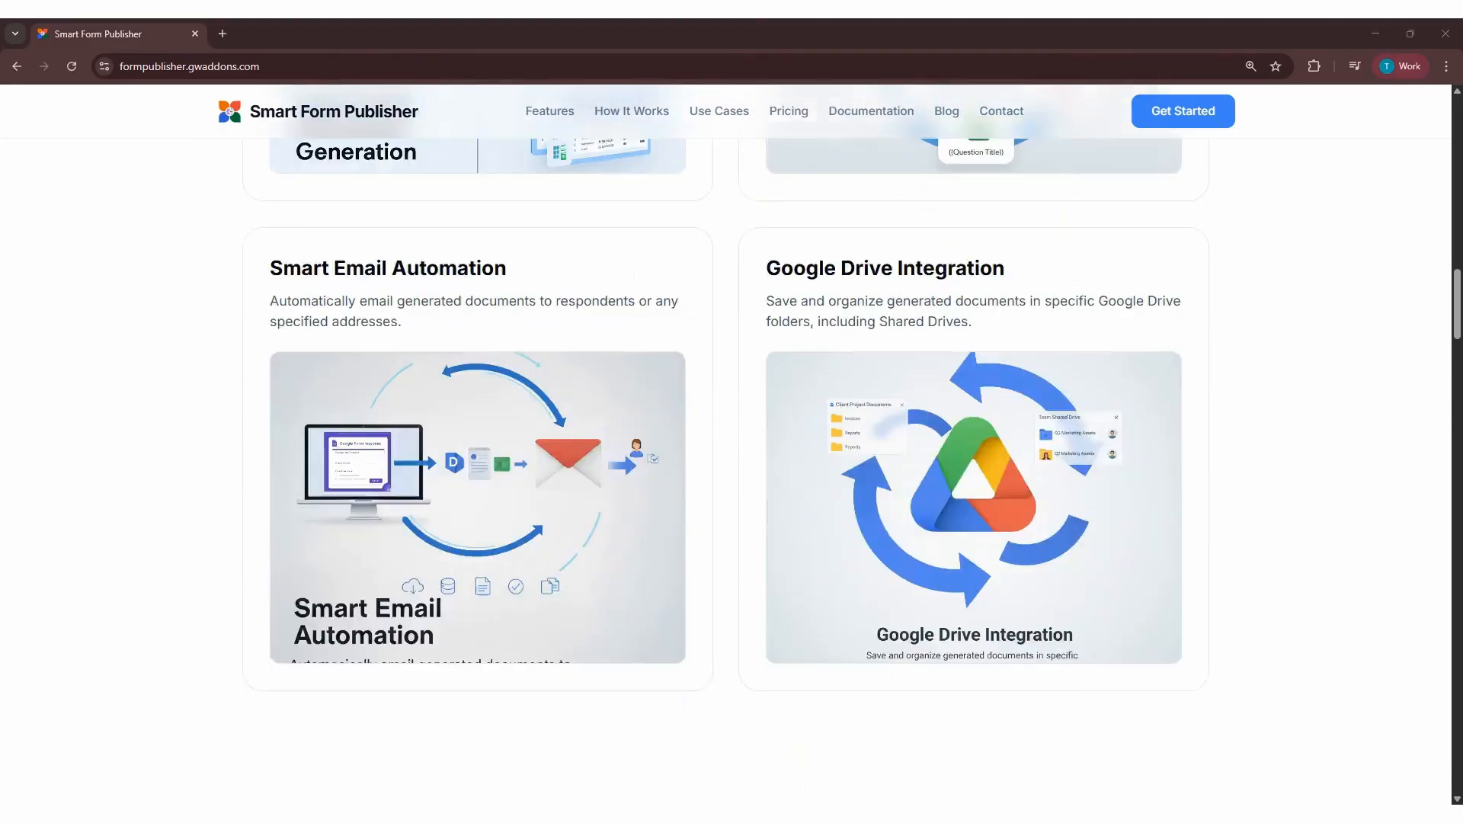
Look through the home page's feature, setup and workflow sections and open the full list of use cases
scroll(731, 442, "down", 2)
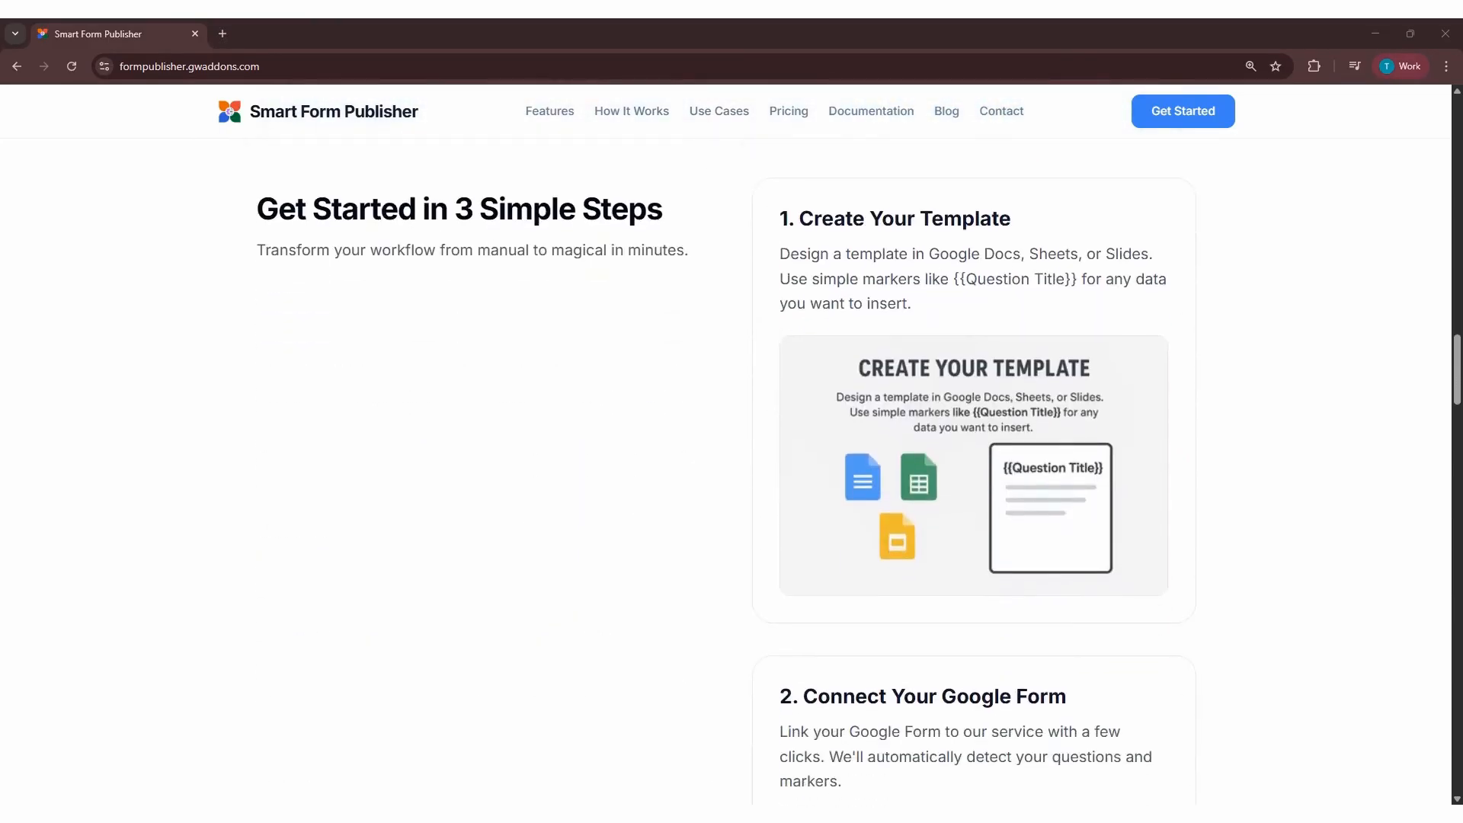
scroll(731, 442, "down", 5)
scroll(731, 442, "down", 12)
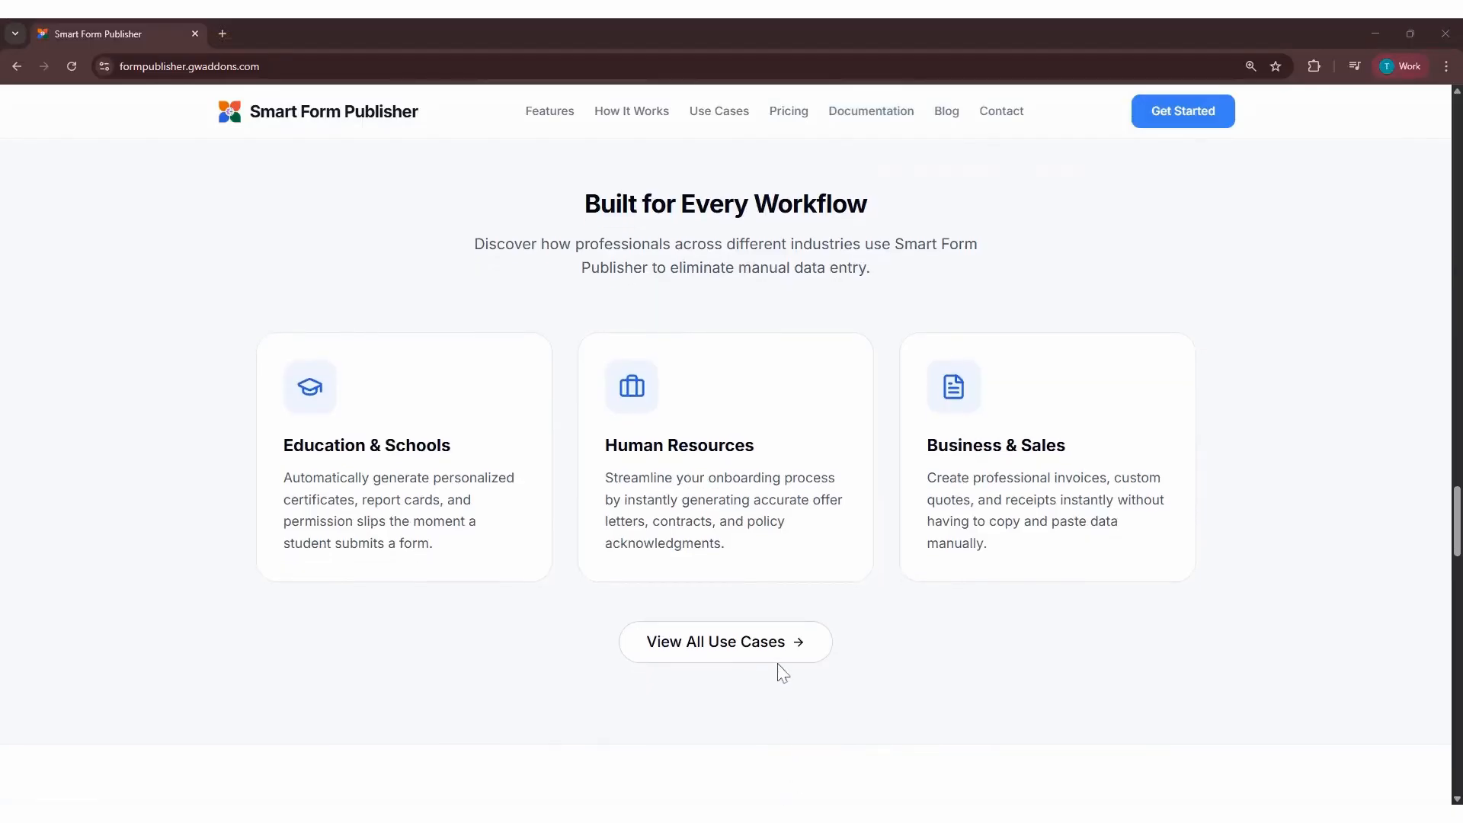
left_click(775, 658)
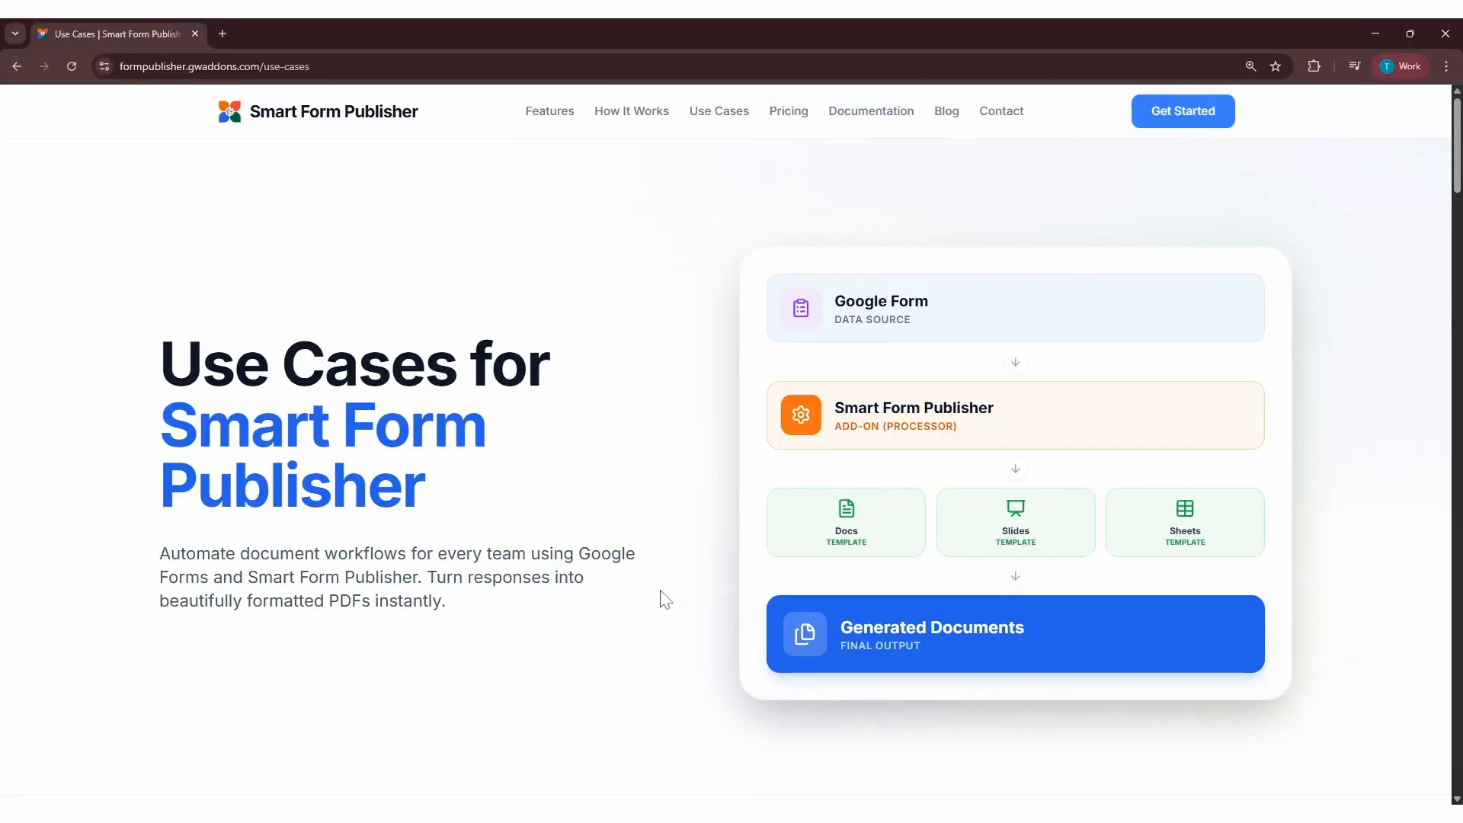
Read through the Use Cases page, from the department cards and workflow examples down to the add-on installation offer
scroll(663, 599, "down", 9)
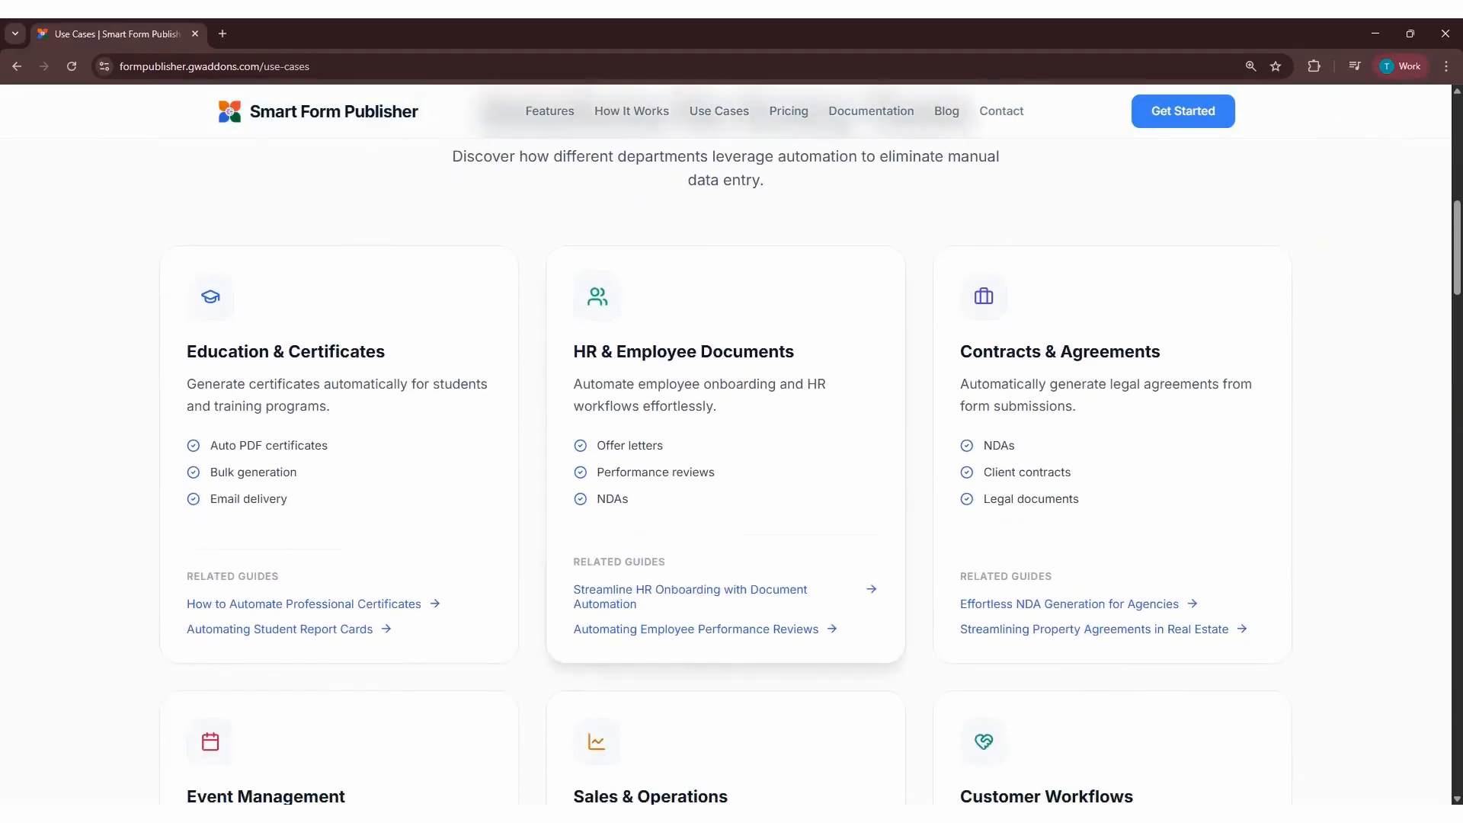
scroll(663, 599, "down", 5)
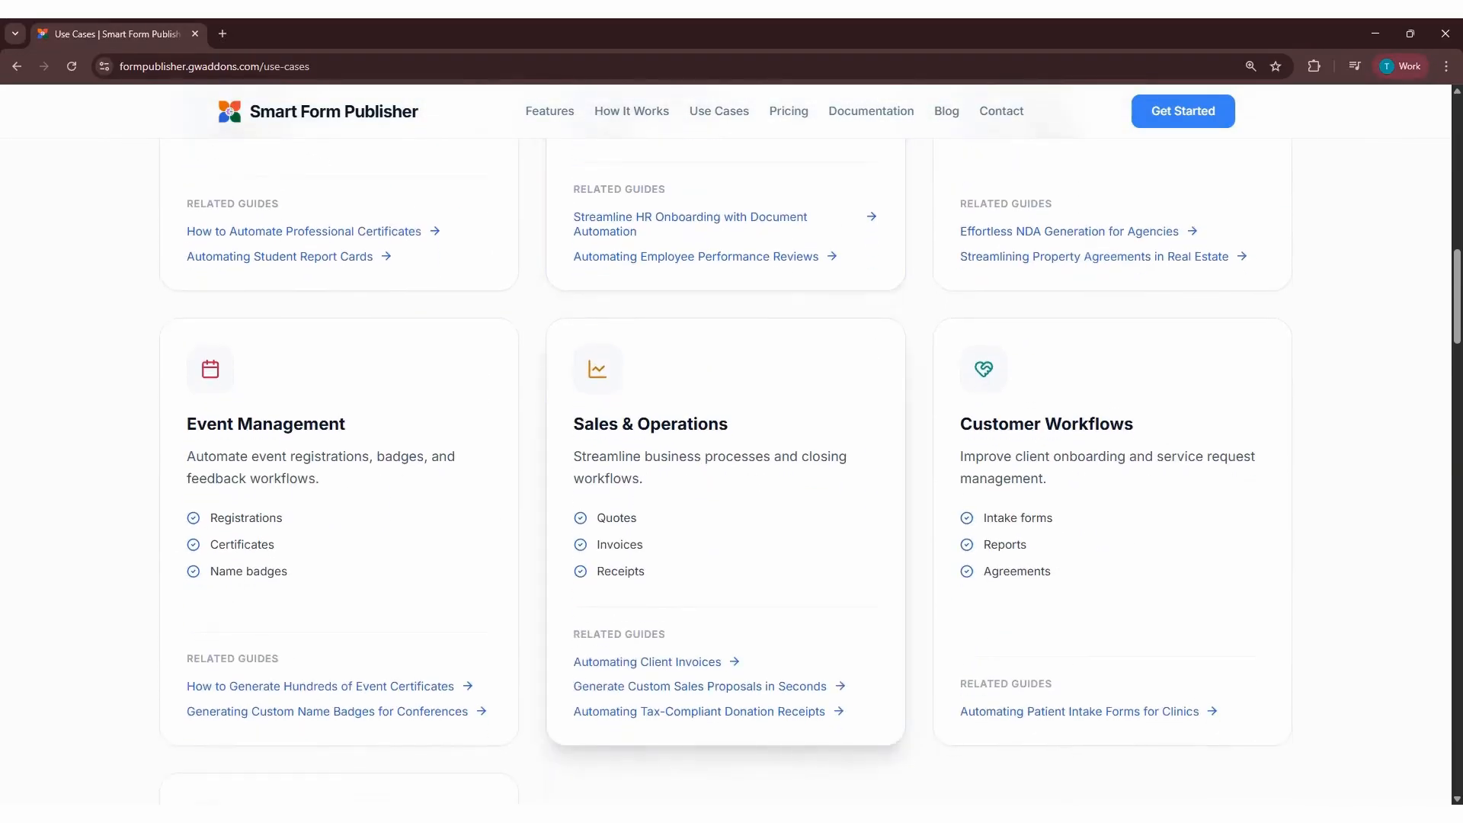
scroll(686, 416, "down", 8)
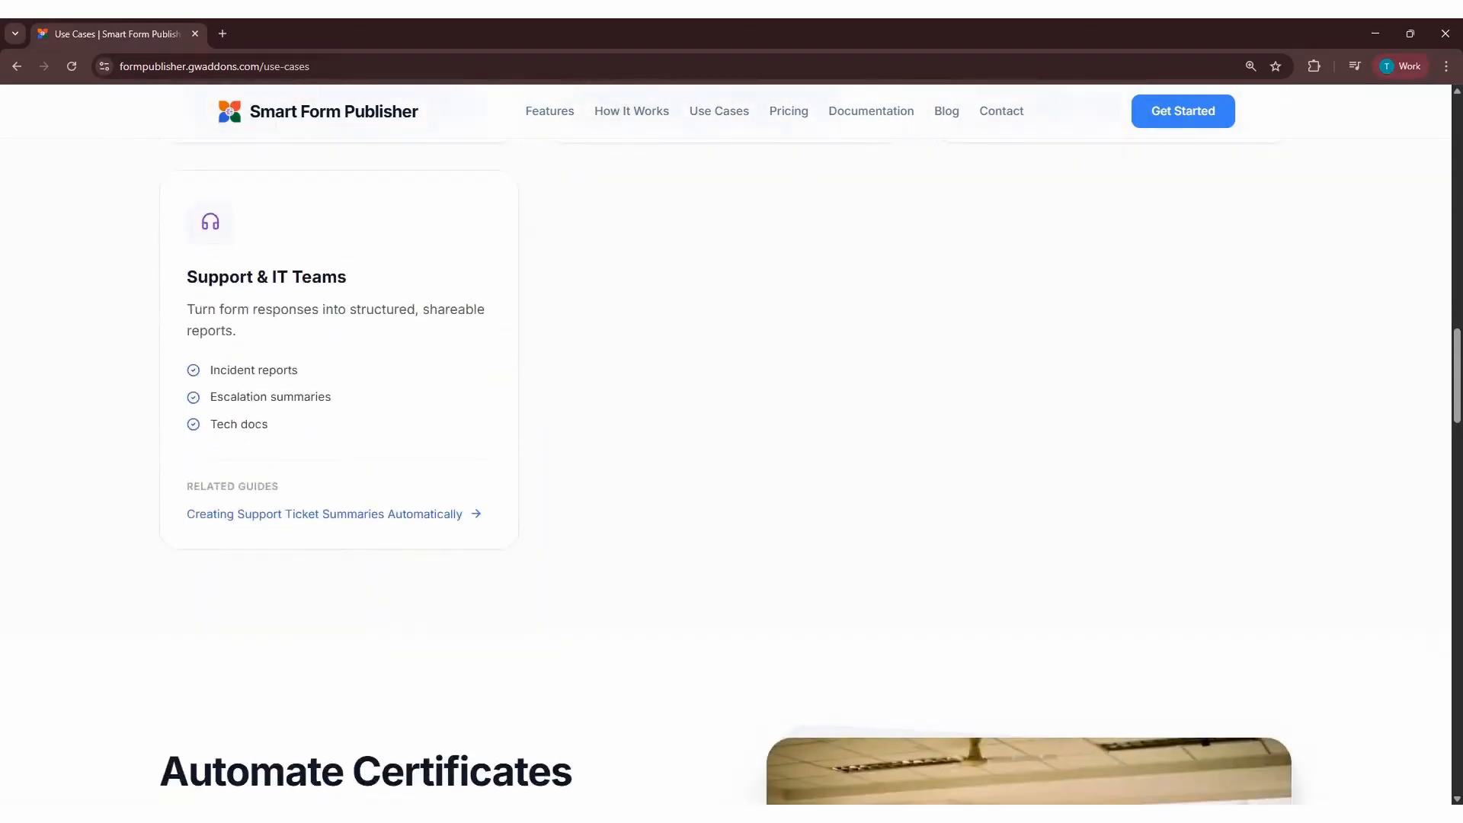
scroll(729, 472, "down", 7)
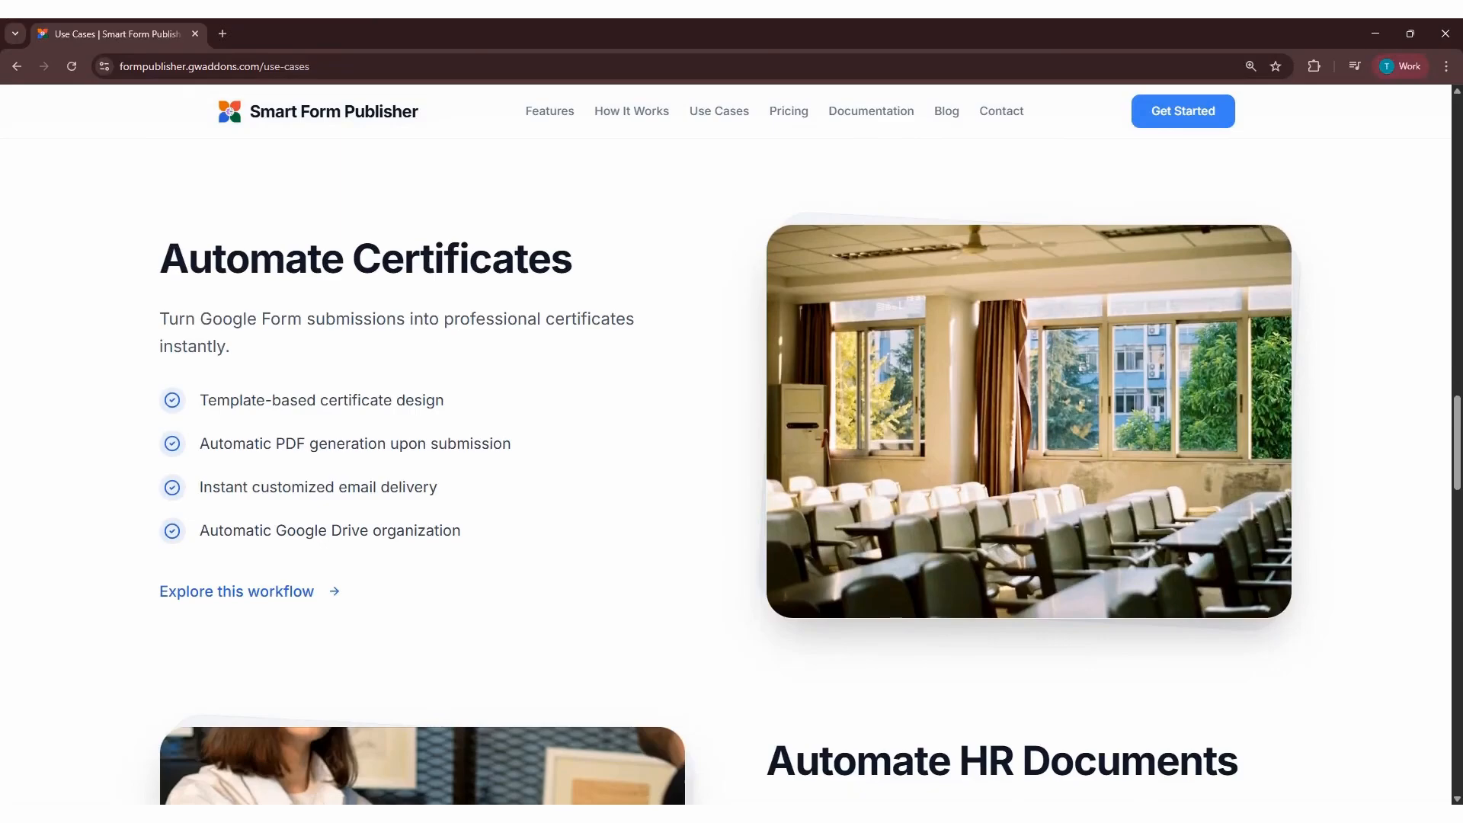
scroll(730, 472, "down", 6)
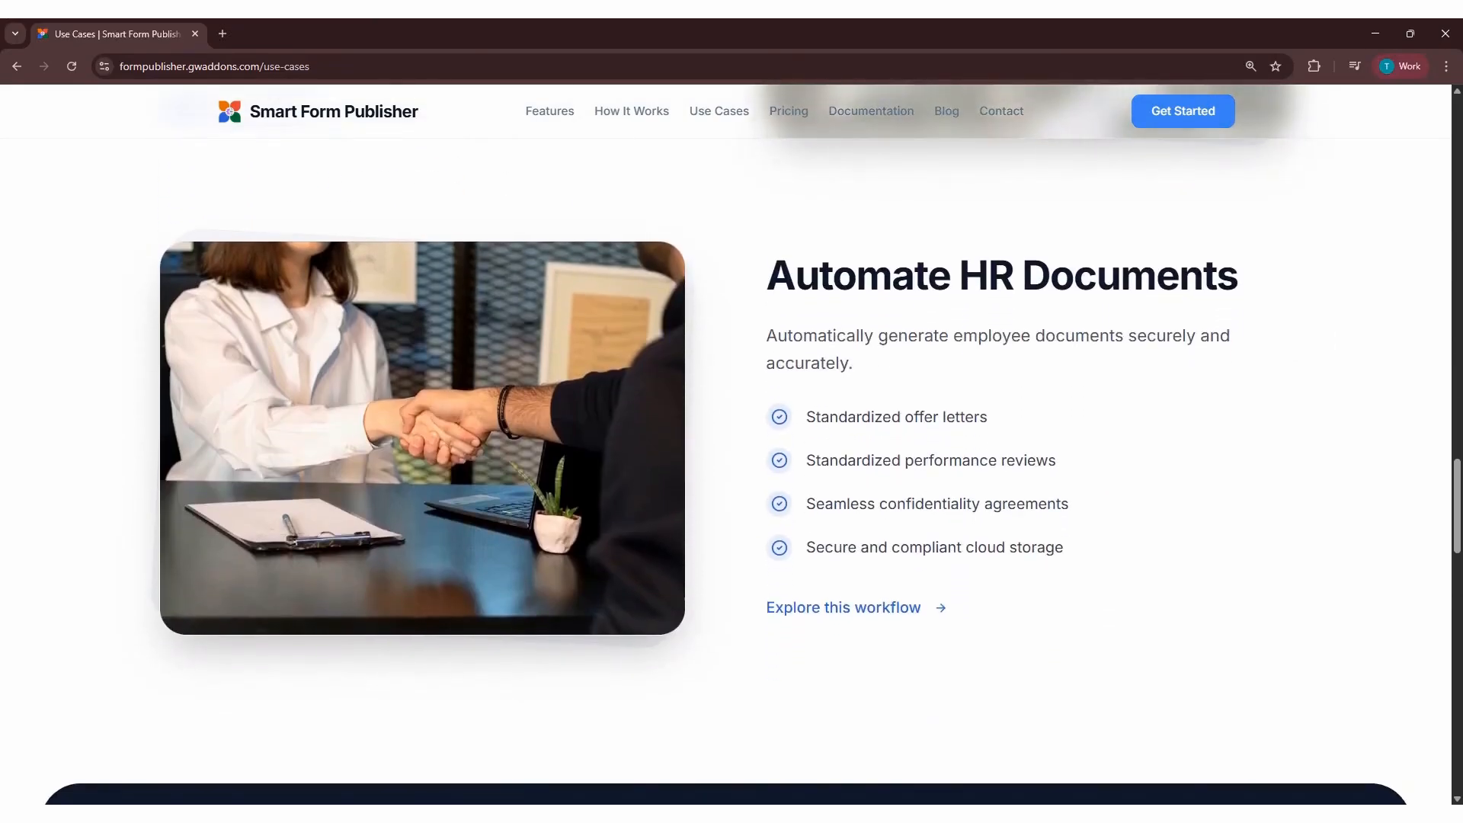
scroll(729, 472, "down", 8)
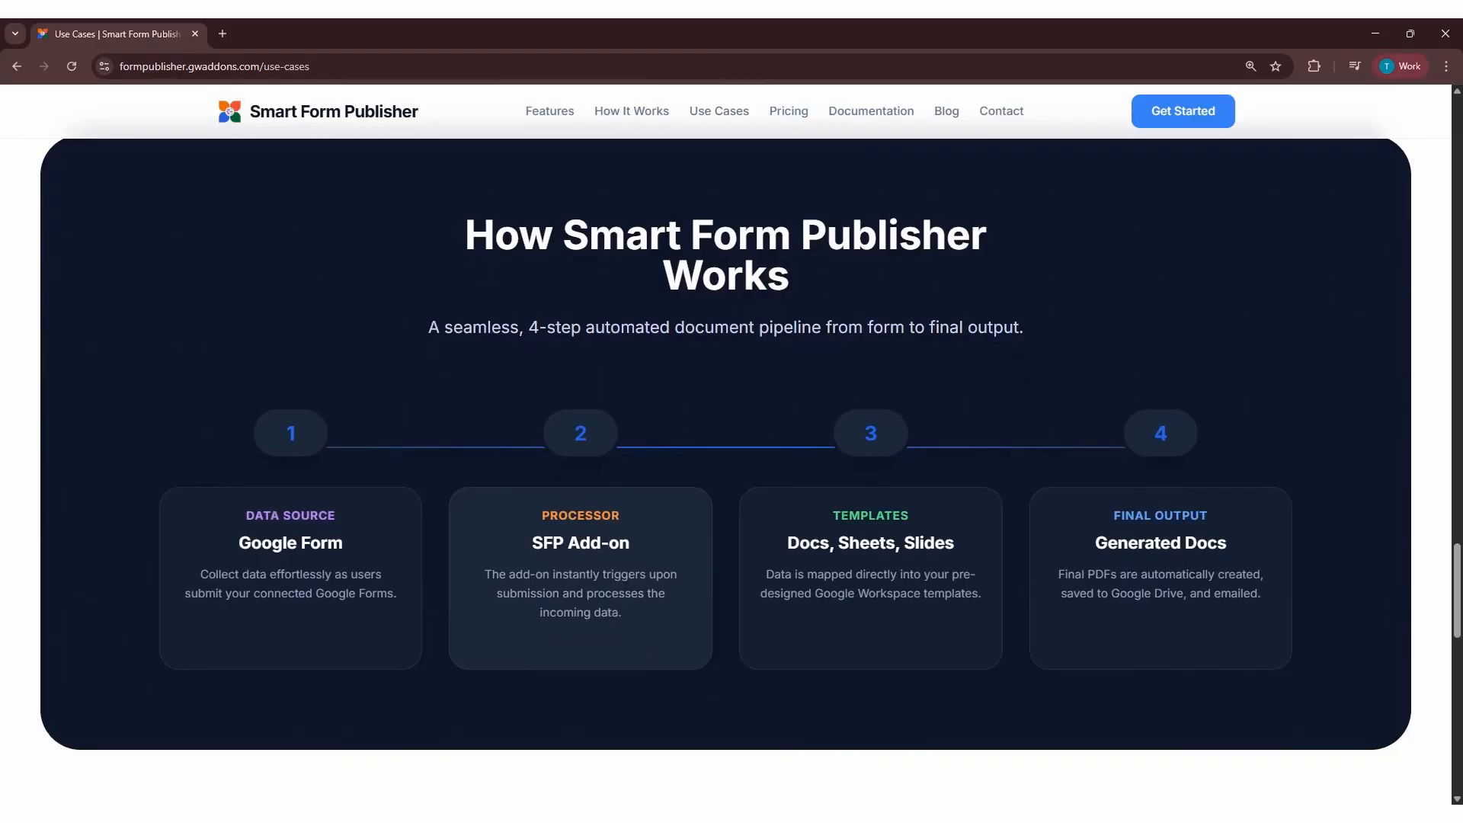
scroll(729, 473, "down", 10)
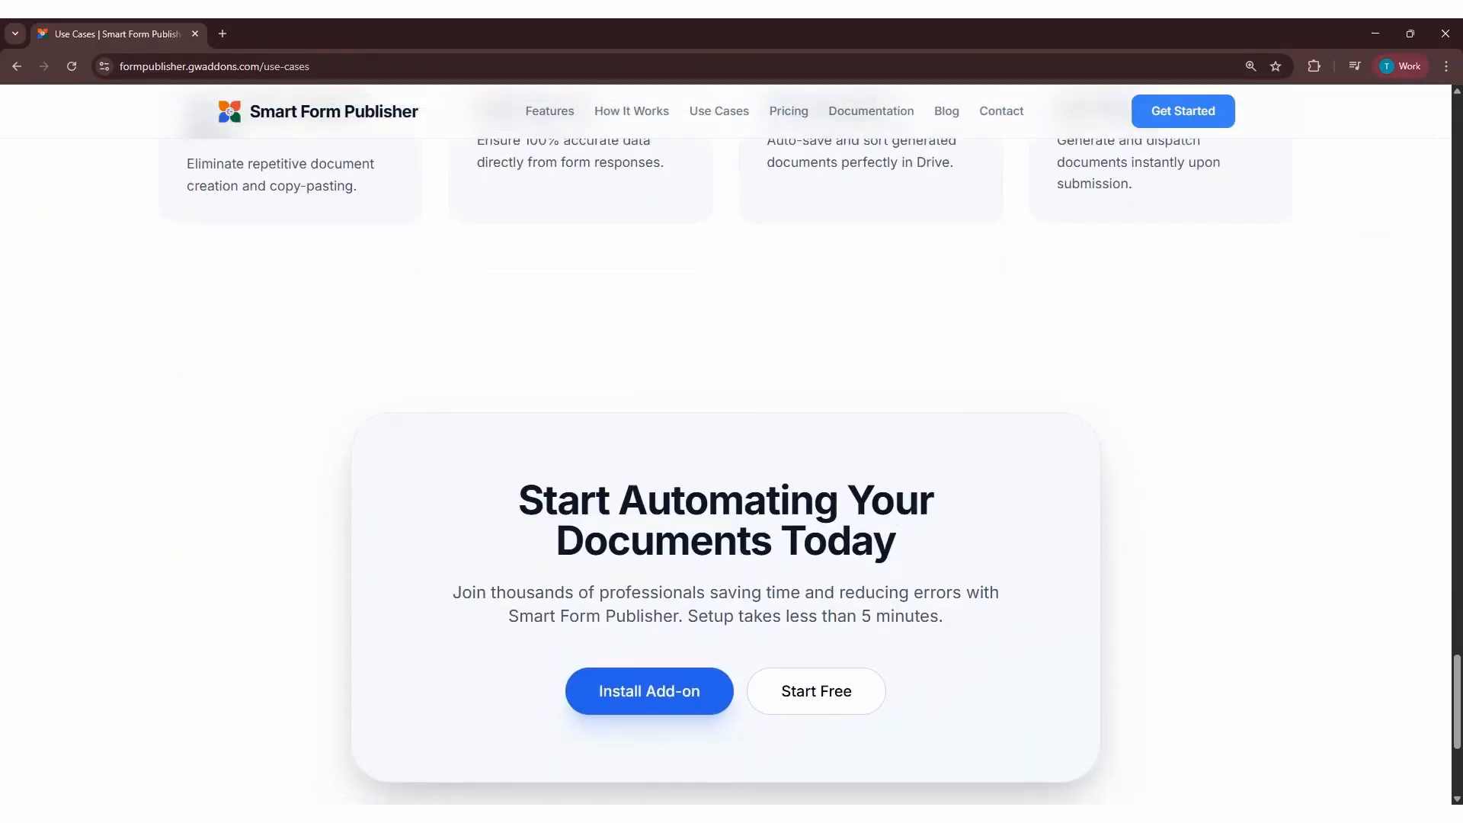
scroll(667, 556, "down", 1)
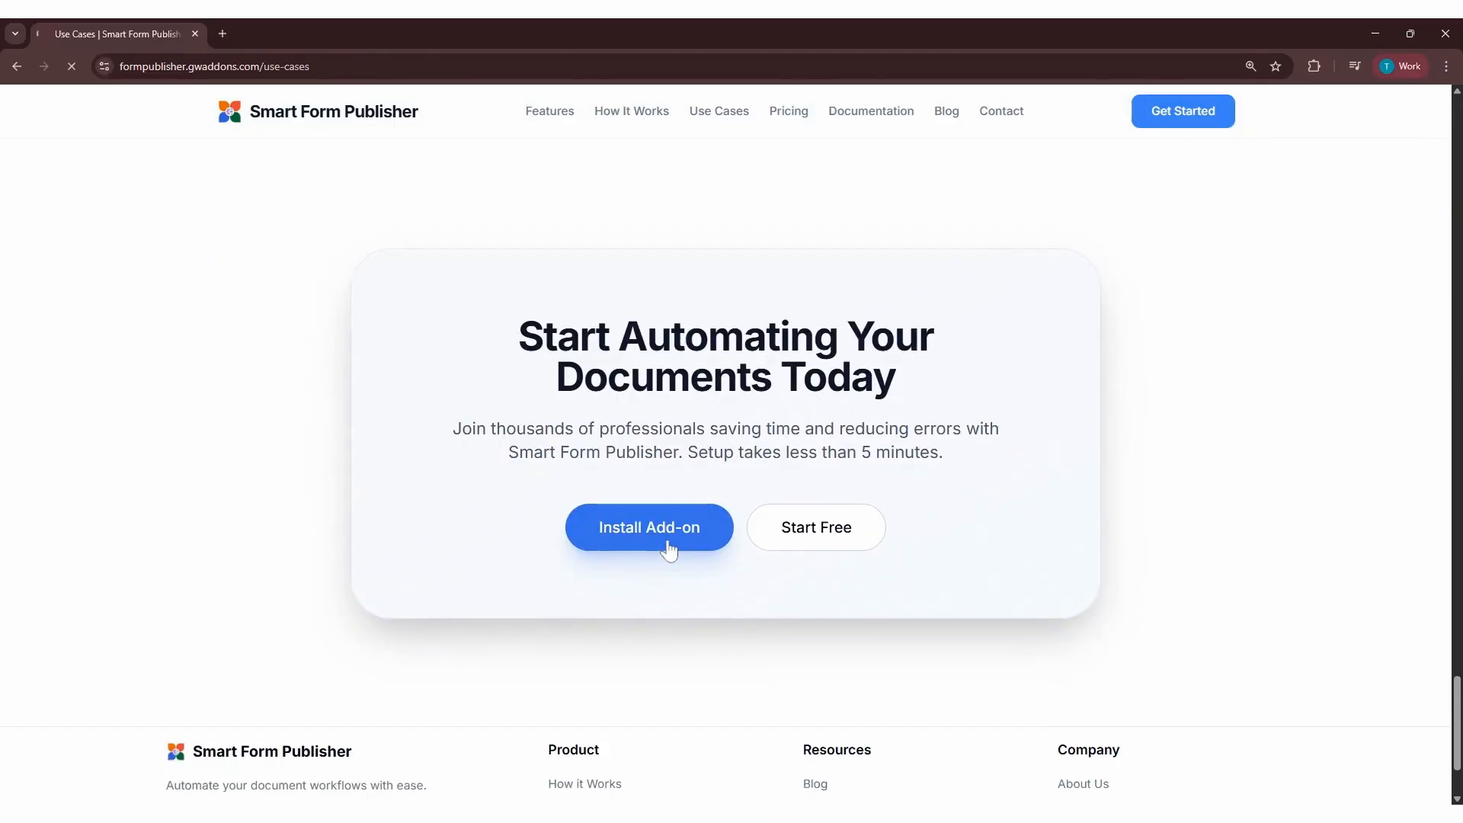
View the Smart Form Publisher listing in the Google Workspace Marketplace, highlight its name and return to the use cases page
left_click(668, 546)
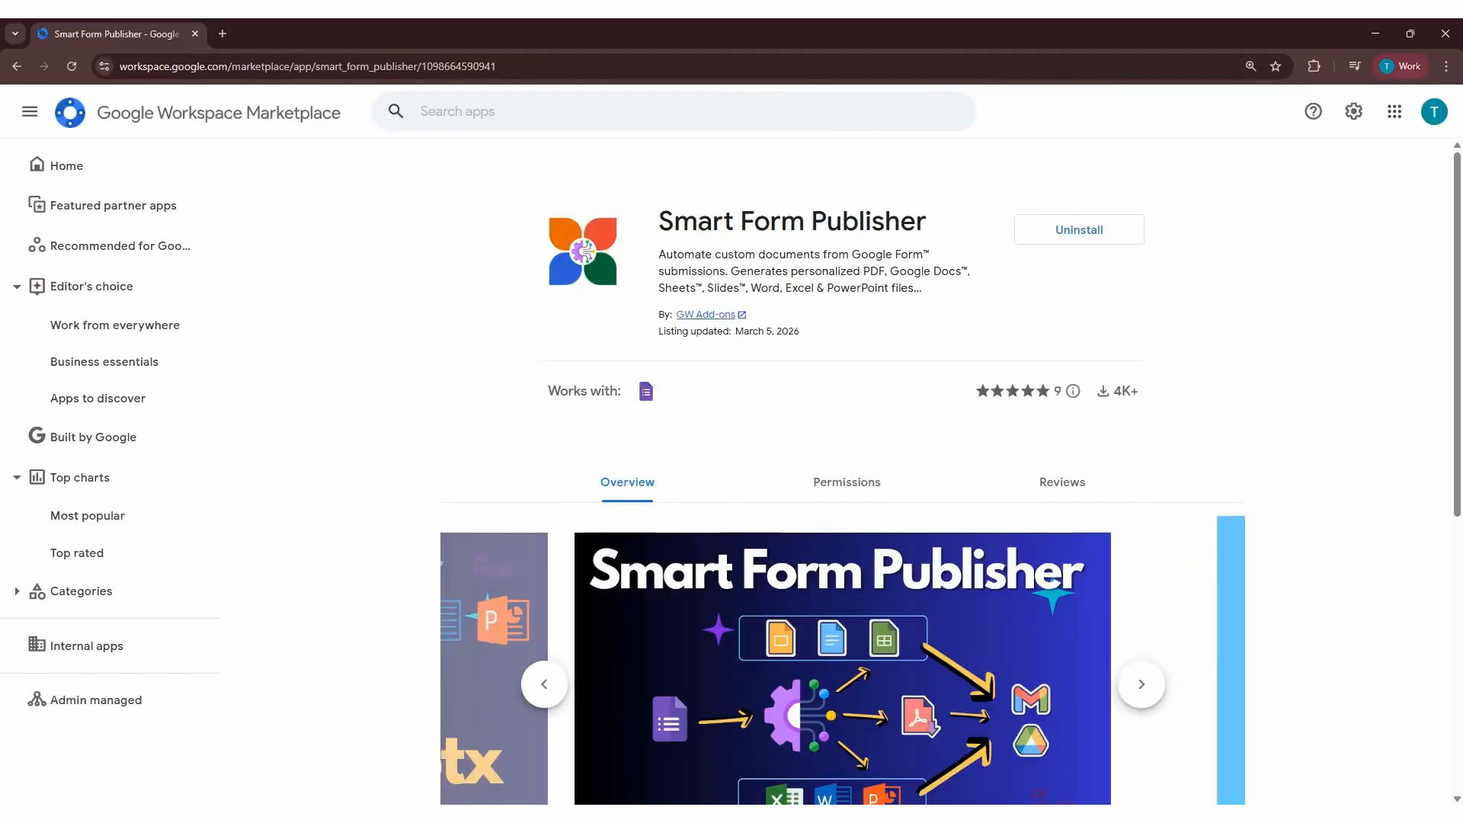
left_click_drag(659, 221, 927, 223)
left_click(17, 66)
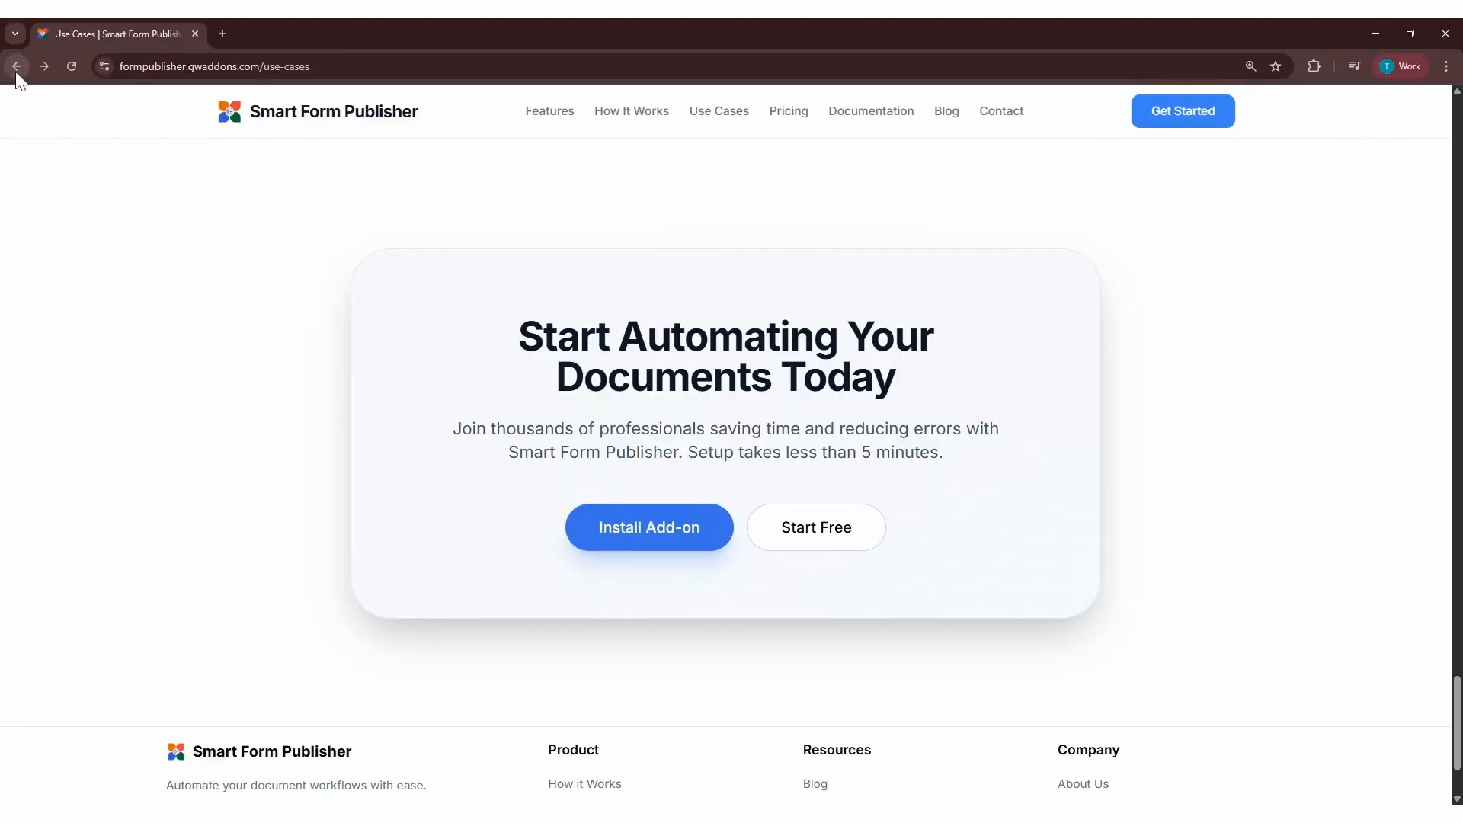
Open the Smart Form Publisher pricing page and examine the available plans
left_click(791, 111)
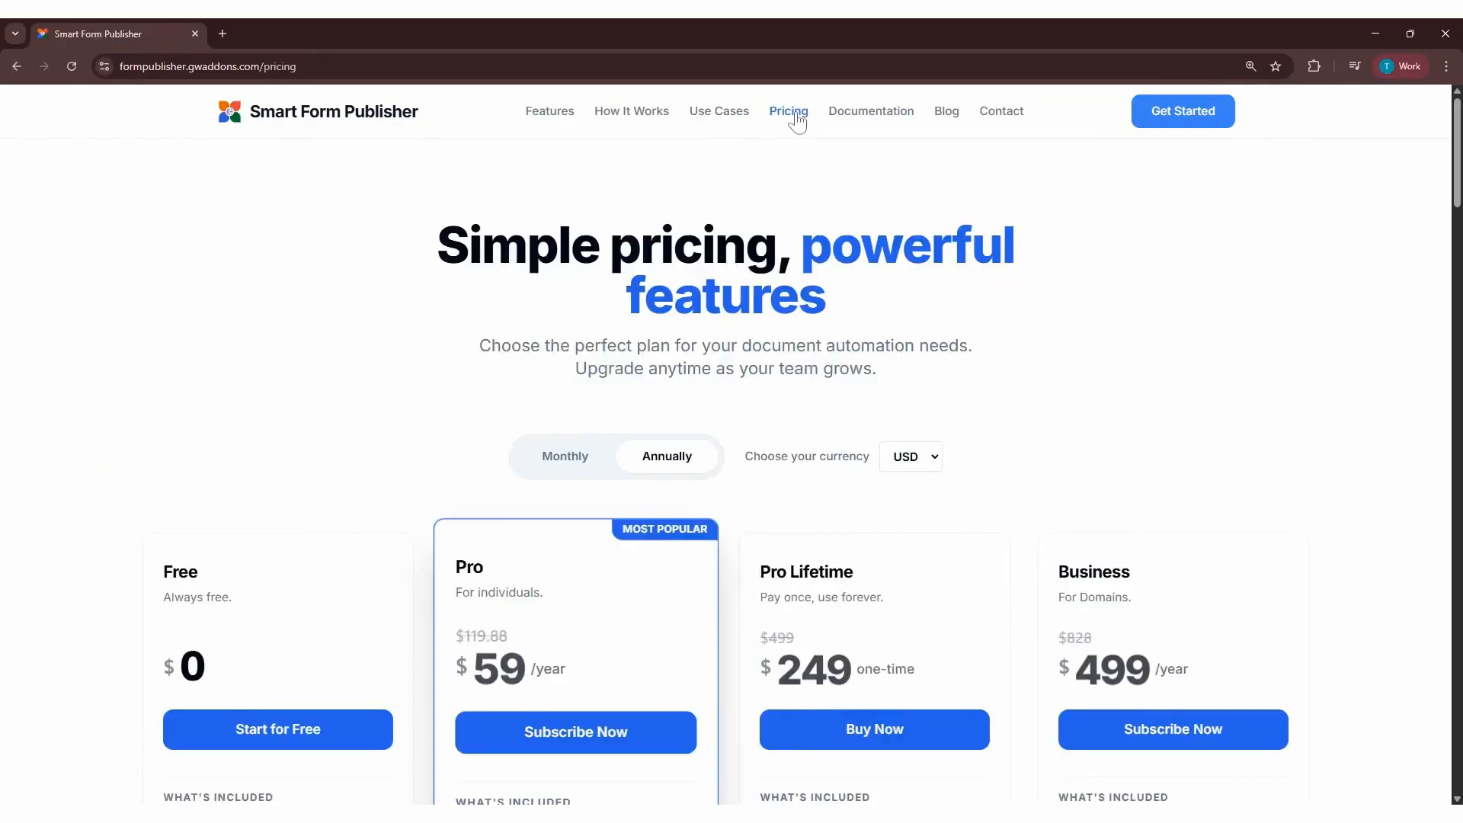
scroll(796, 120, "down", 3)
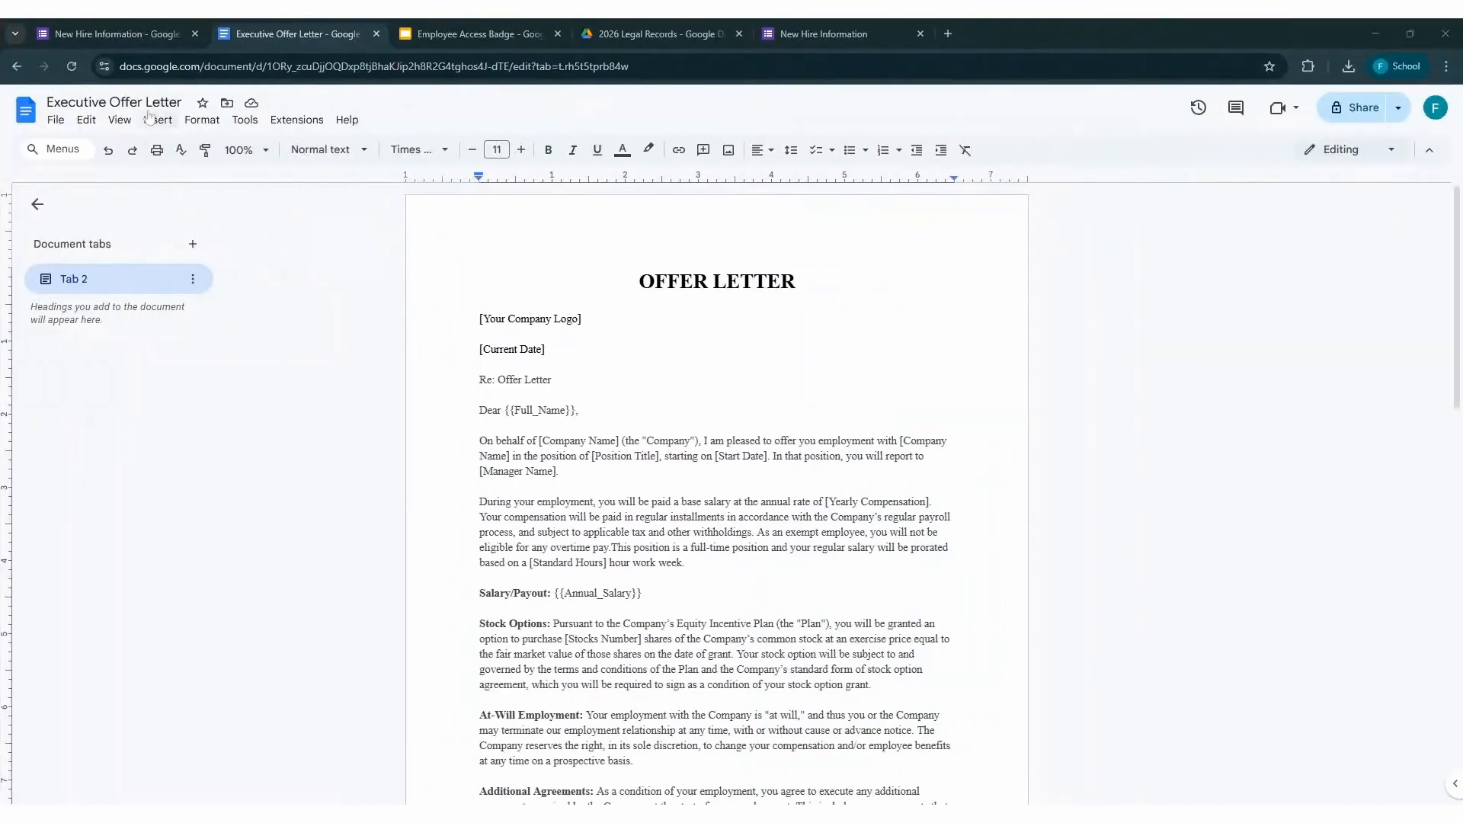
Highlight the Executive Offer Letter document name without changing it and hide the document tabs sidebar
left_click(217, 102)
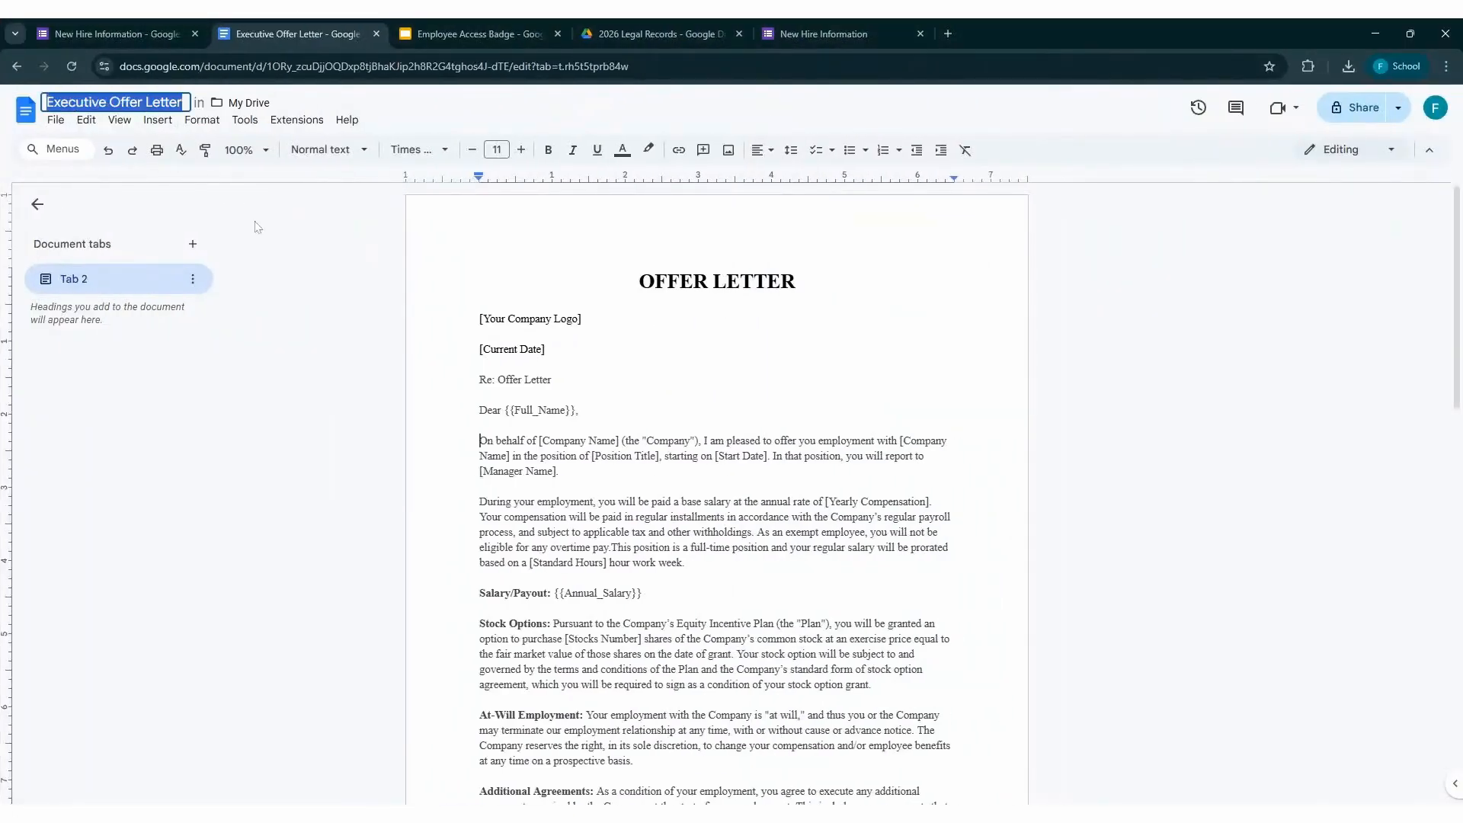
key("Return")
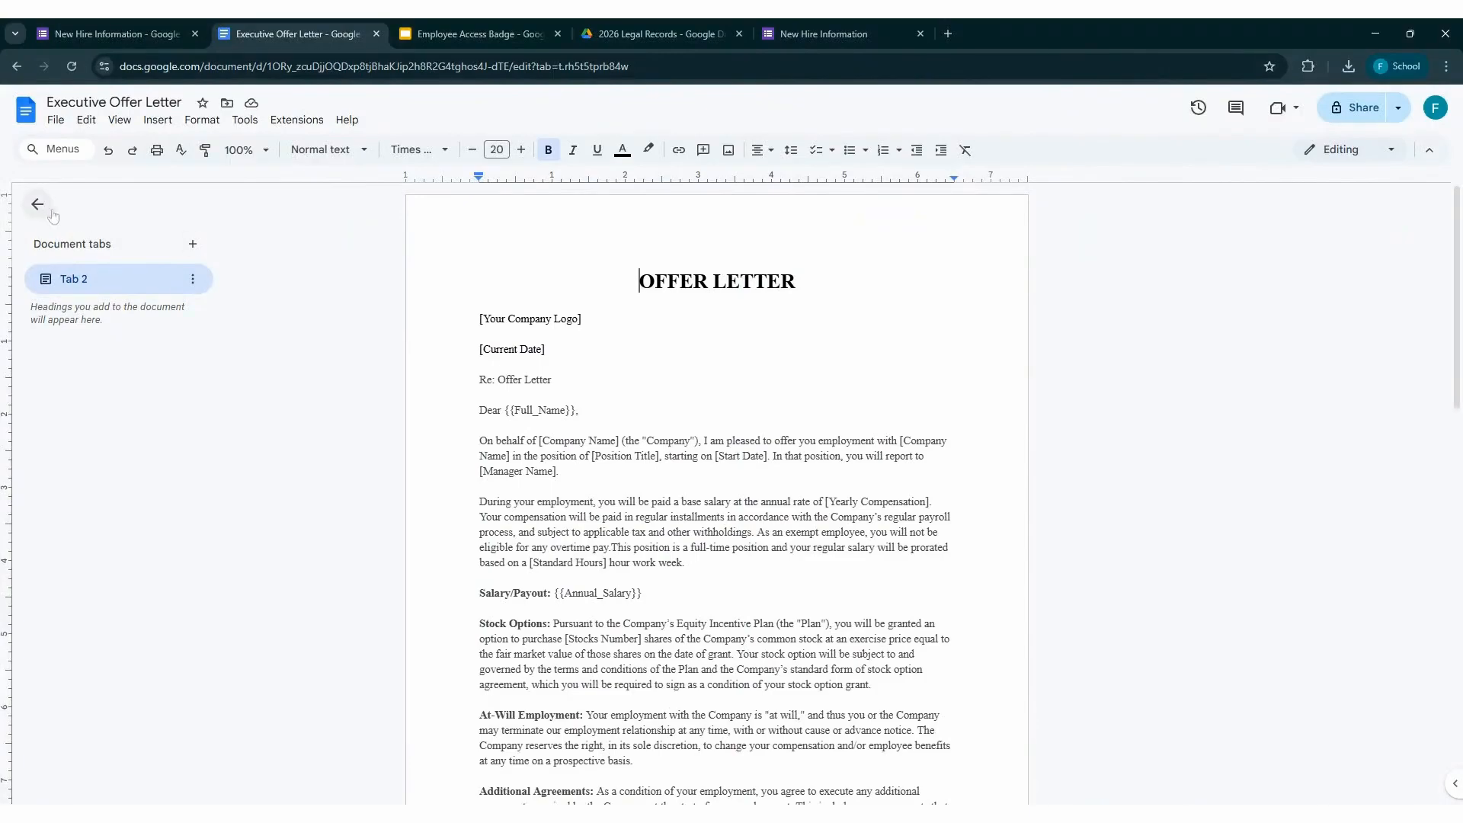
left_click(41, 208)
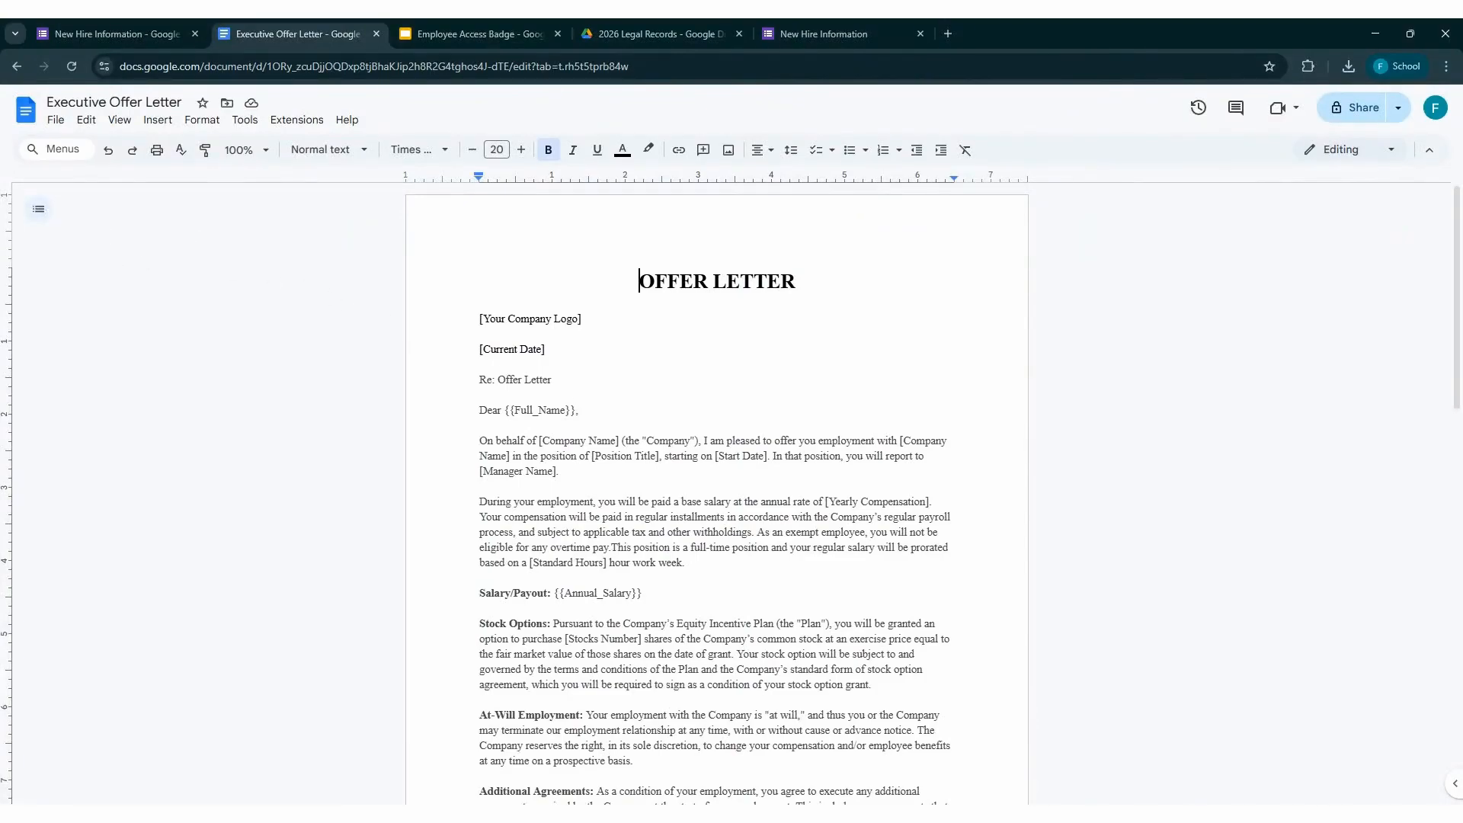
Examine the offer letter template, highlighting its heading, the {{Full_Name}} greeting and the {{Annual_Salary}} line
scroll(716, 493, "down", 1)
key("shift+End")
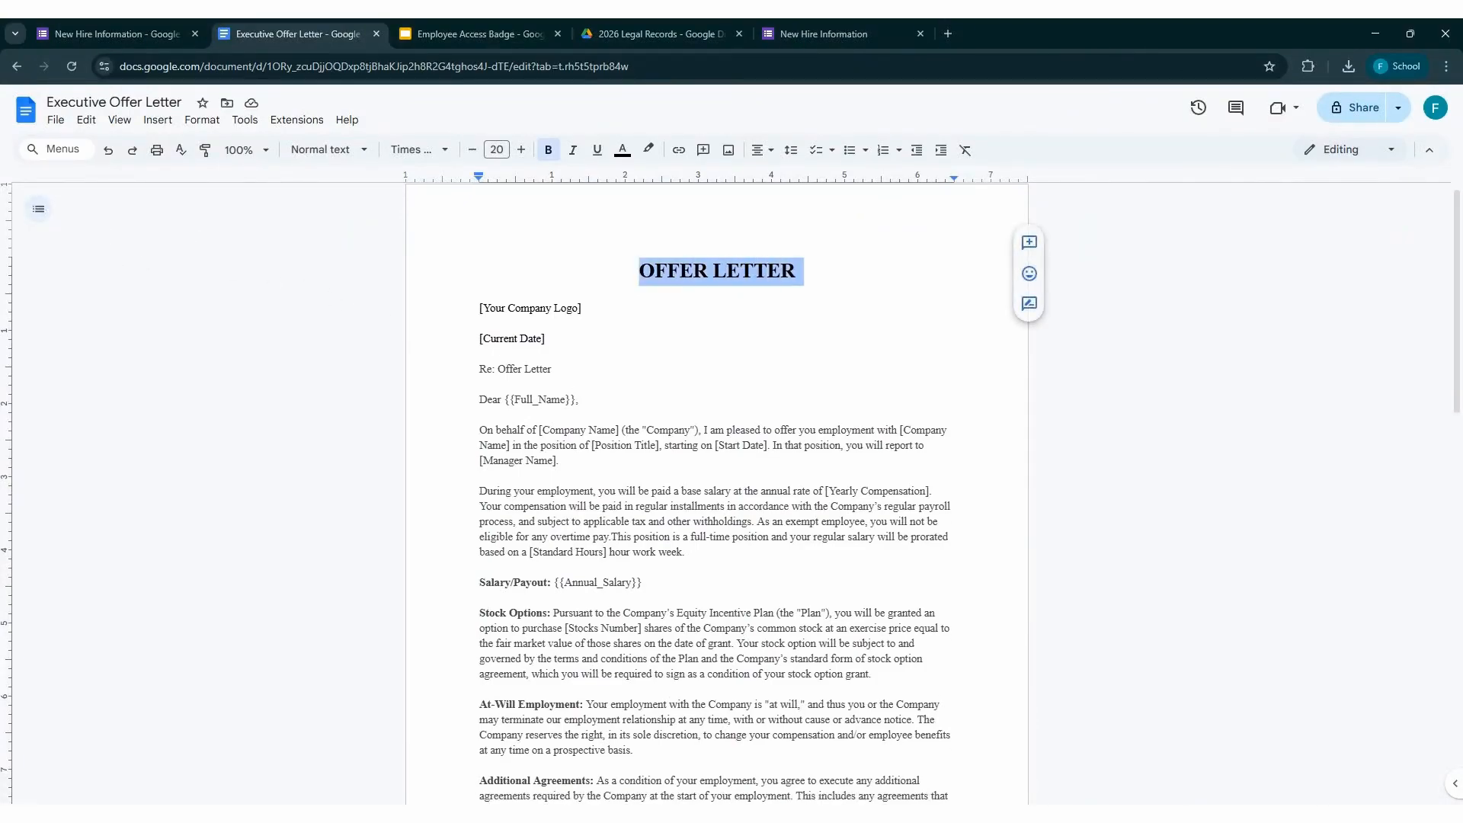
left_click_drag(479, 400, 575, 400)
scroll(716, 493, "down", 5)
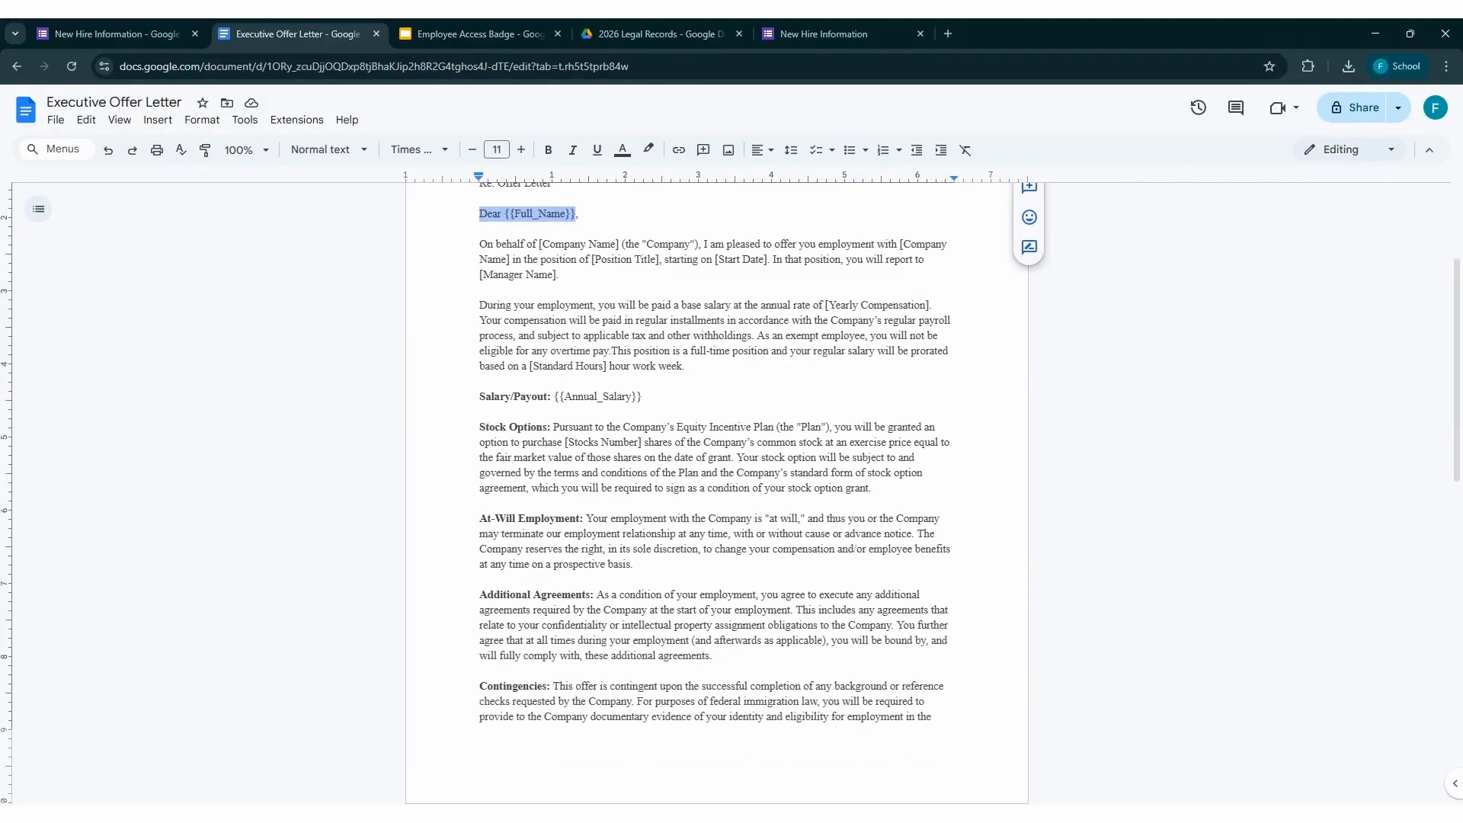
left_click_drag(479, 396, 636, 397)
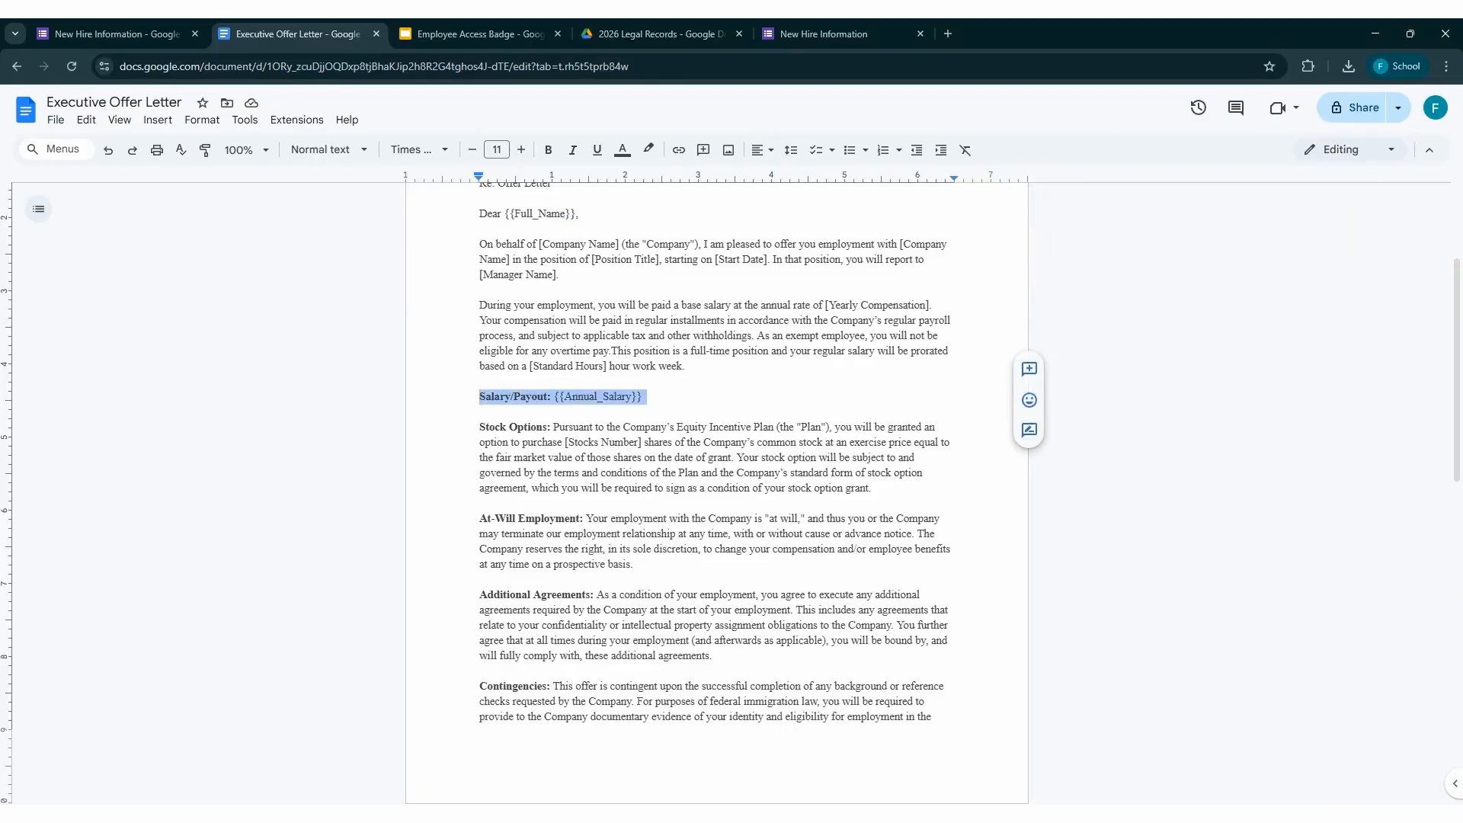
scroll(716, 493, "down", 12)
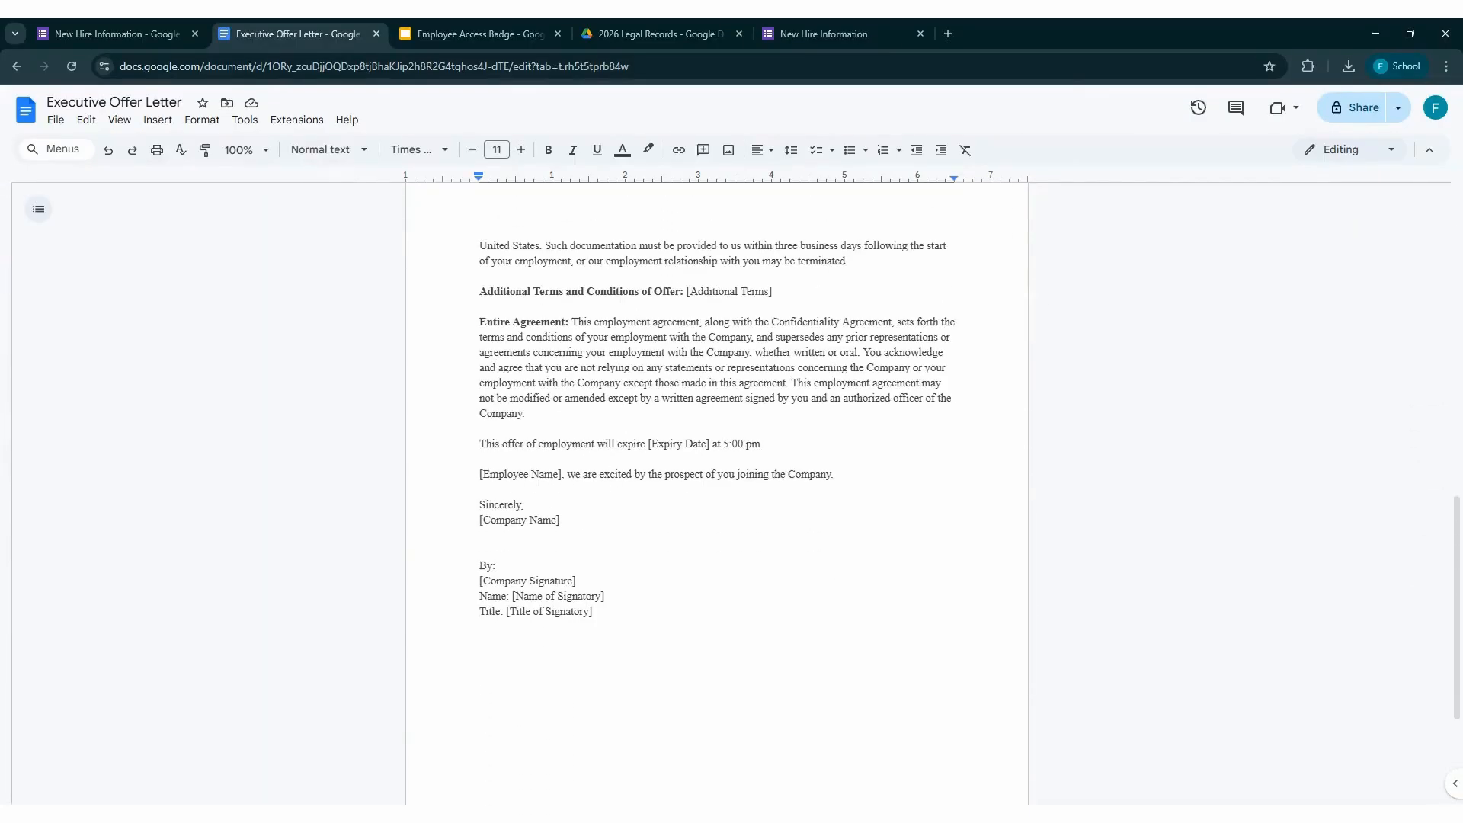
Replace the [Employee Name] placeholder in the offer letter's closing sentence with the marker {{Full_Name}}
scroll(716, 426, "up", 1)
triple_click(506, 516)
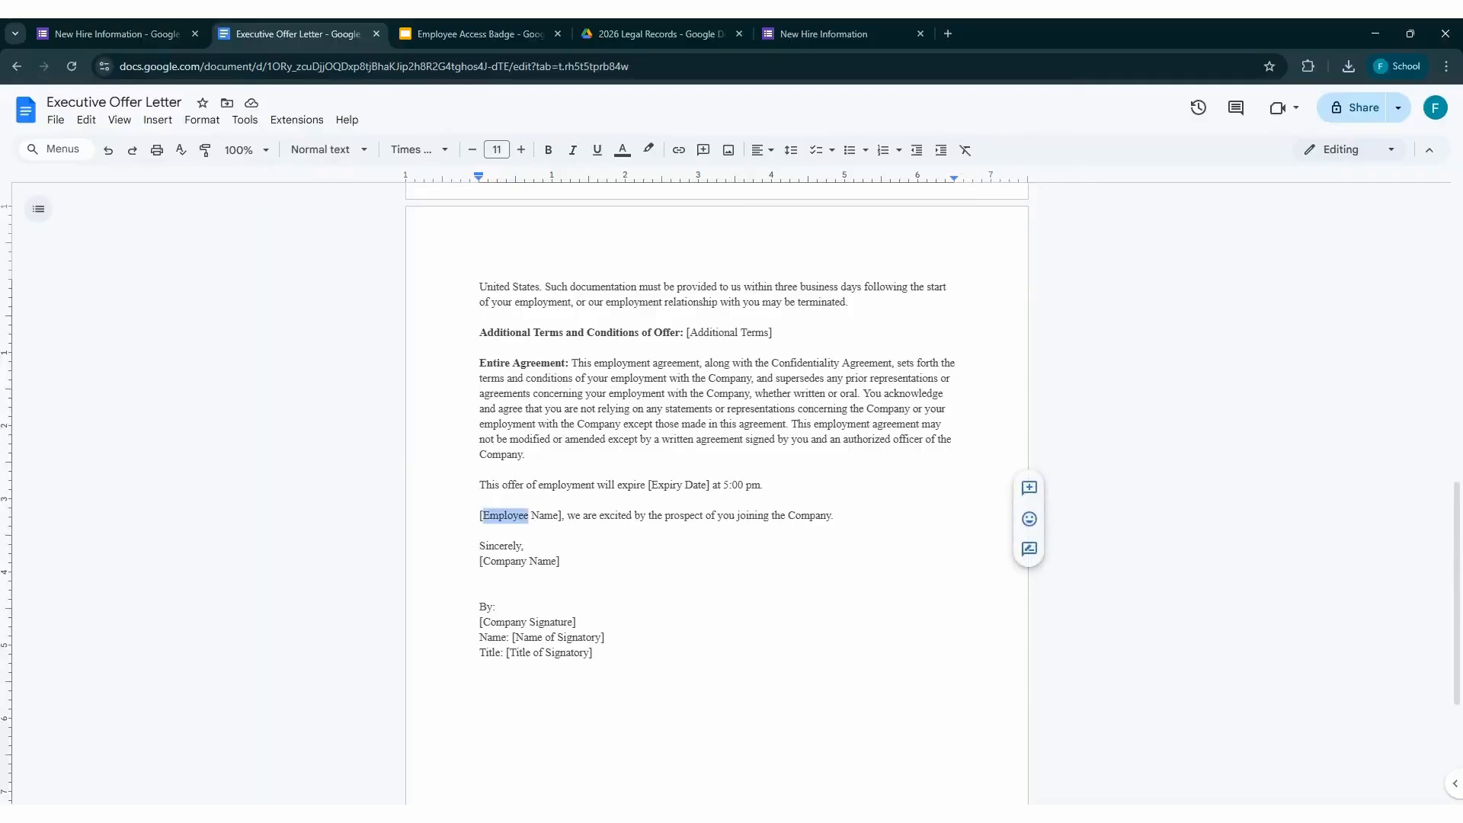
double_click(506, 516)
key("Delete")
key("Delete")
key("Delete")
key("Delete")
key("Delete")
key("Delete")
key("Delete")
key("Delete")
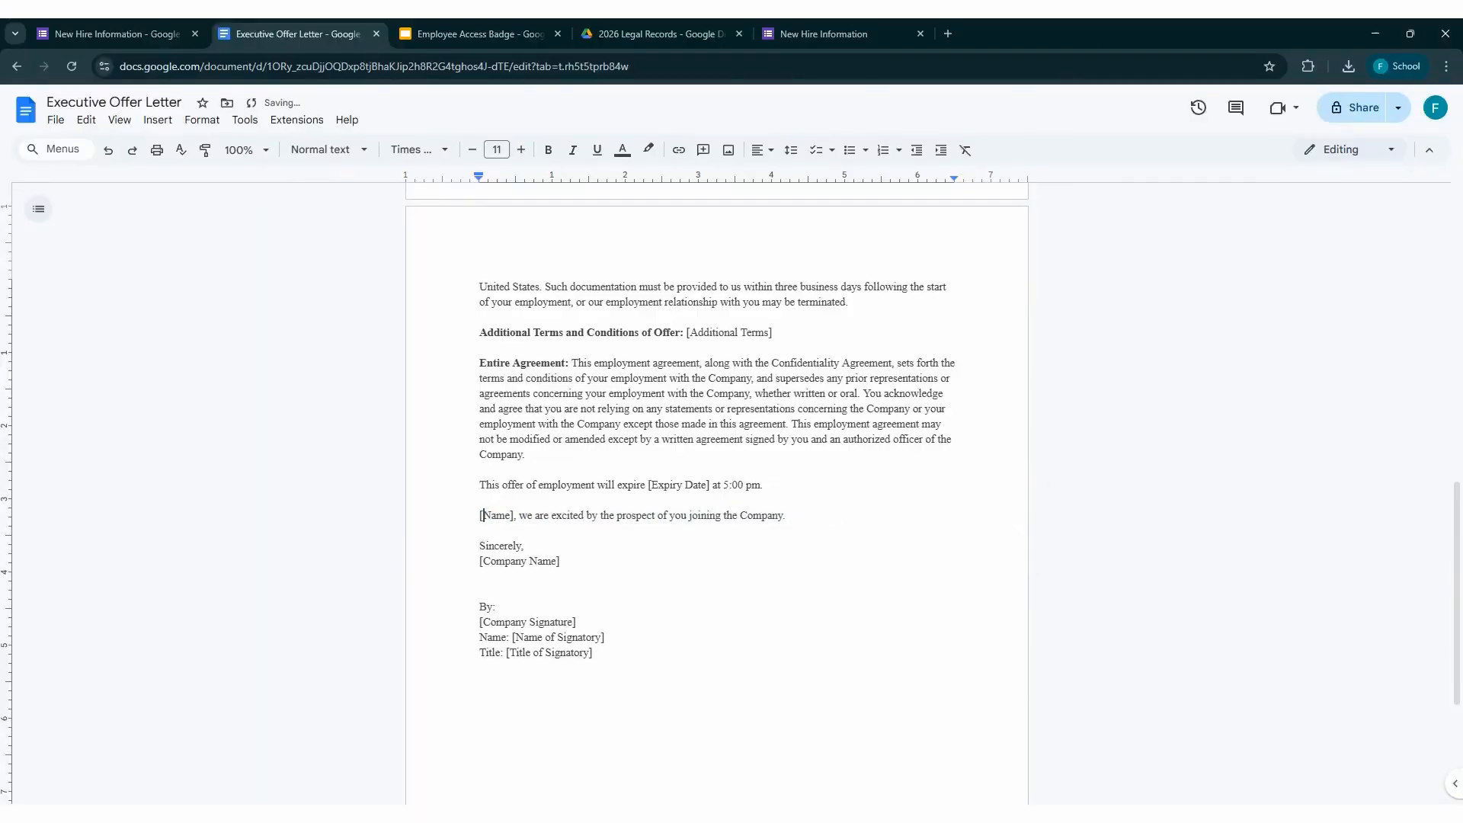
key("BackSpace")
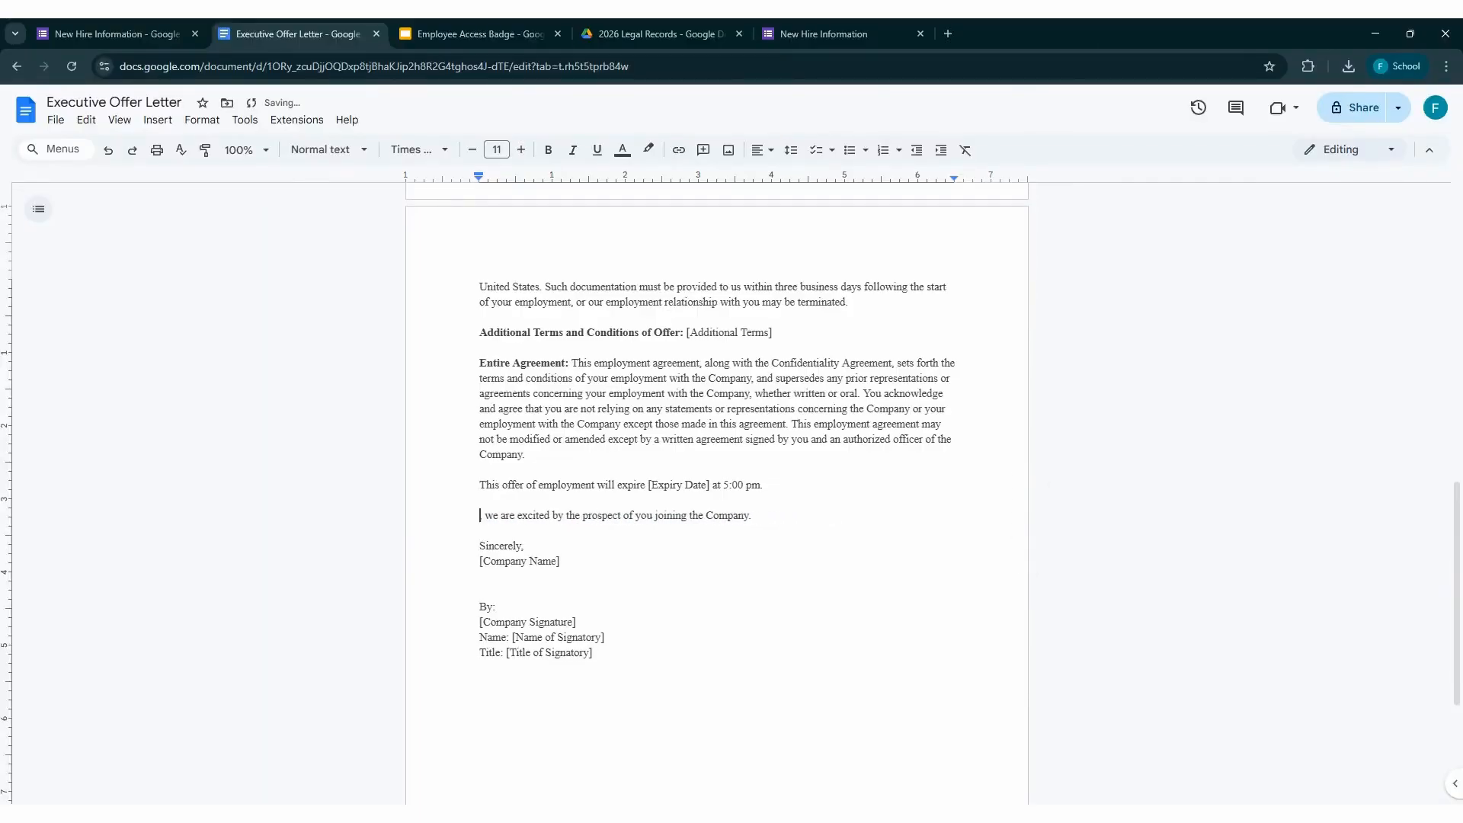
type("{{}}")
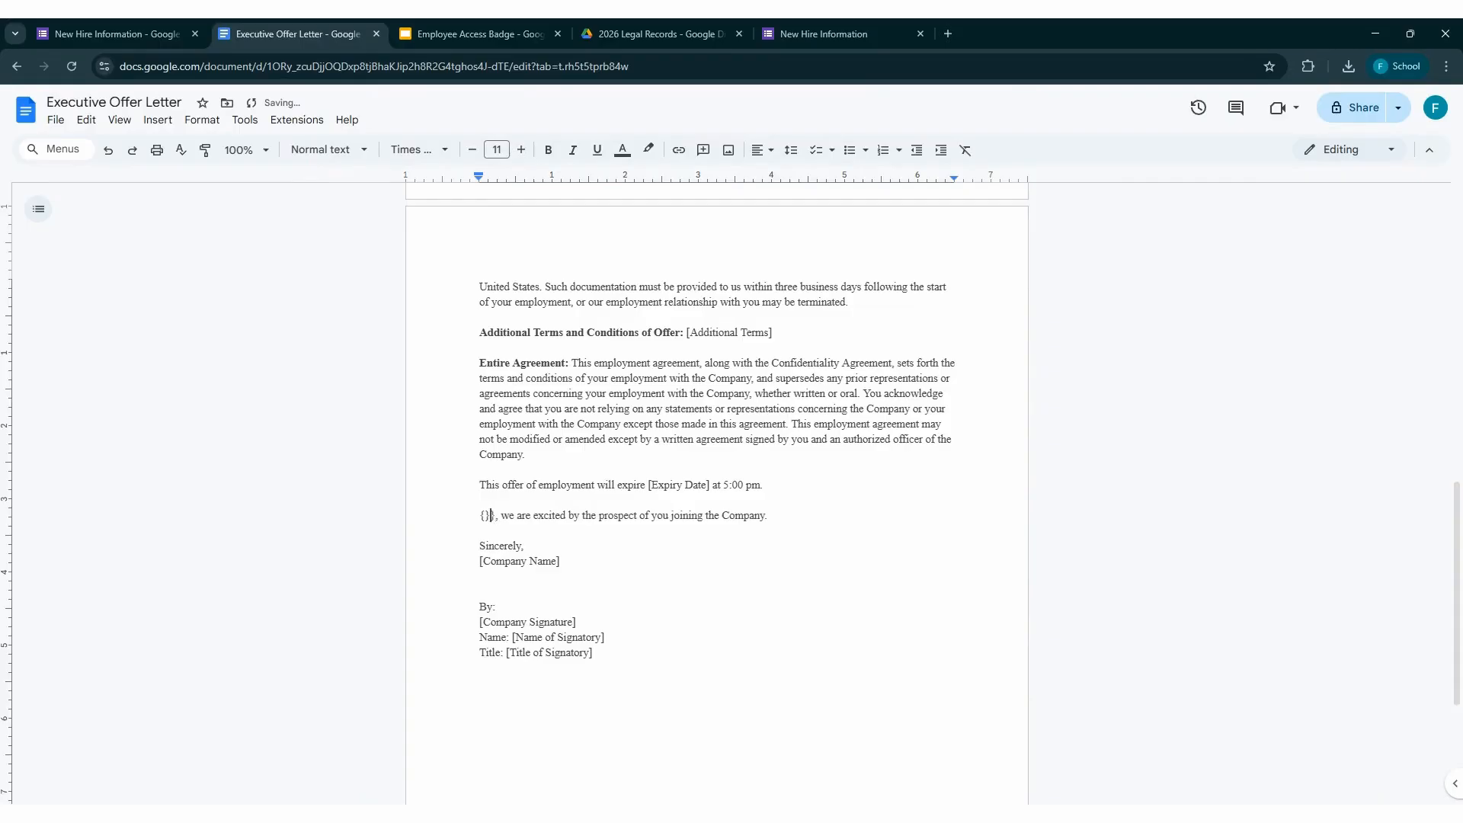
type("{")
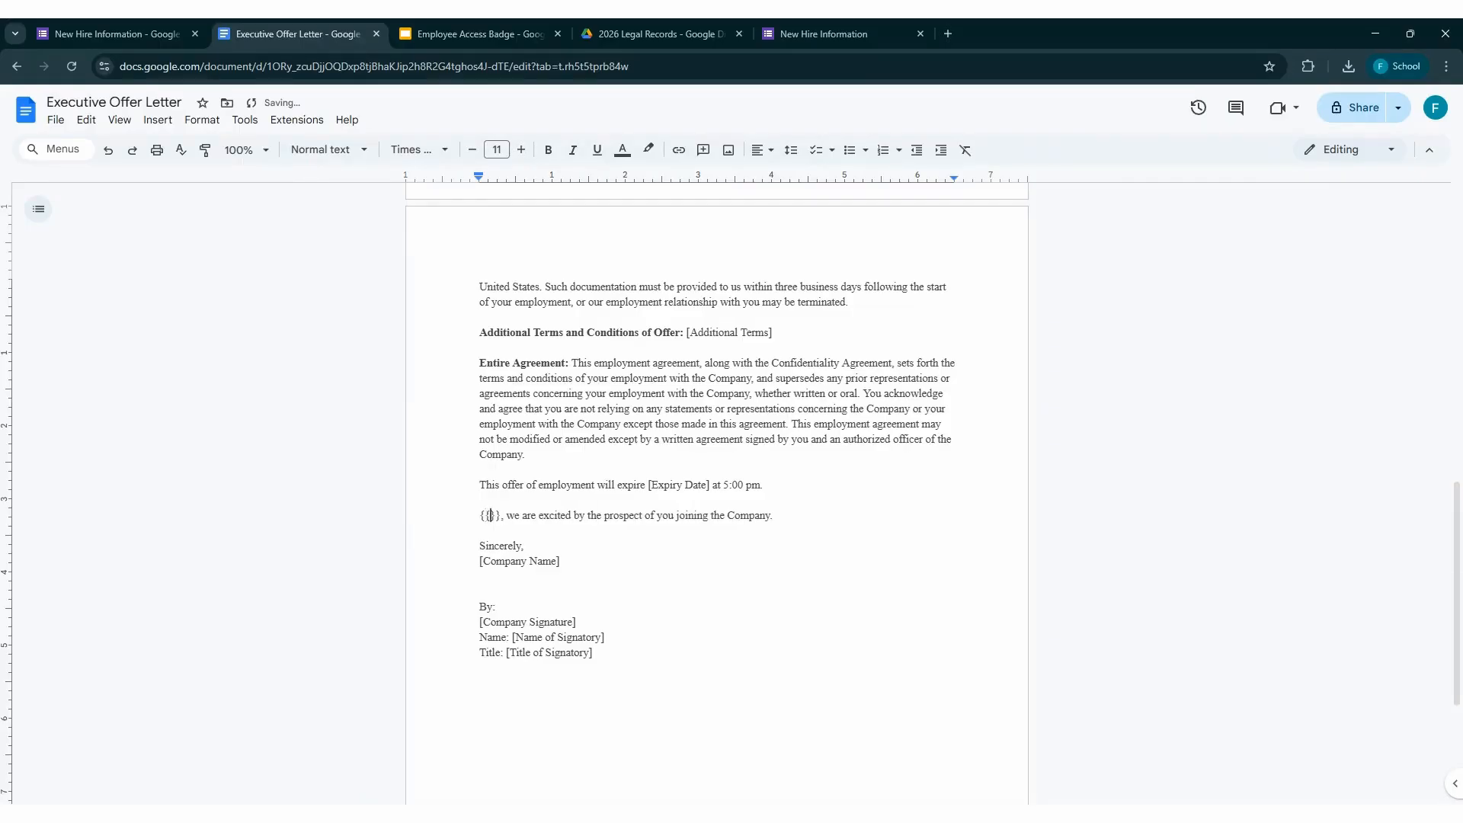
type("FUll_N")
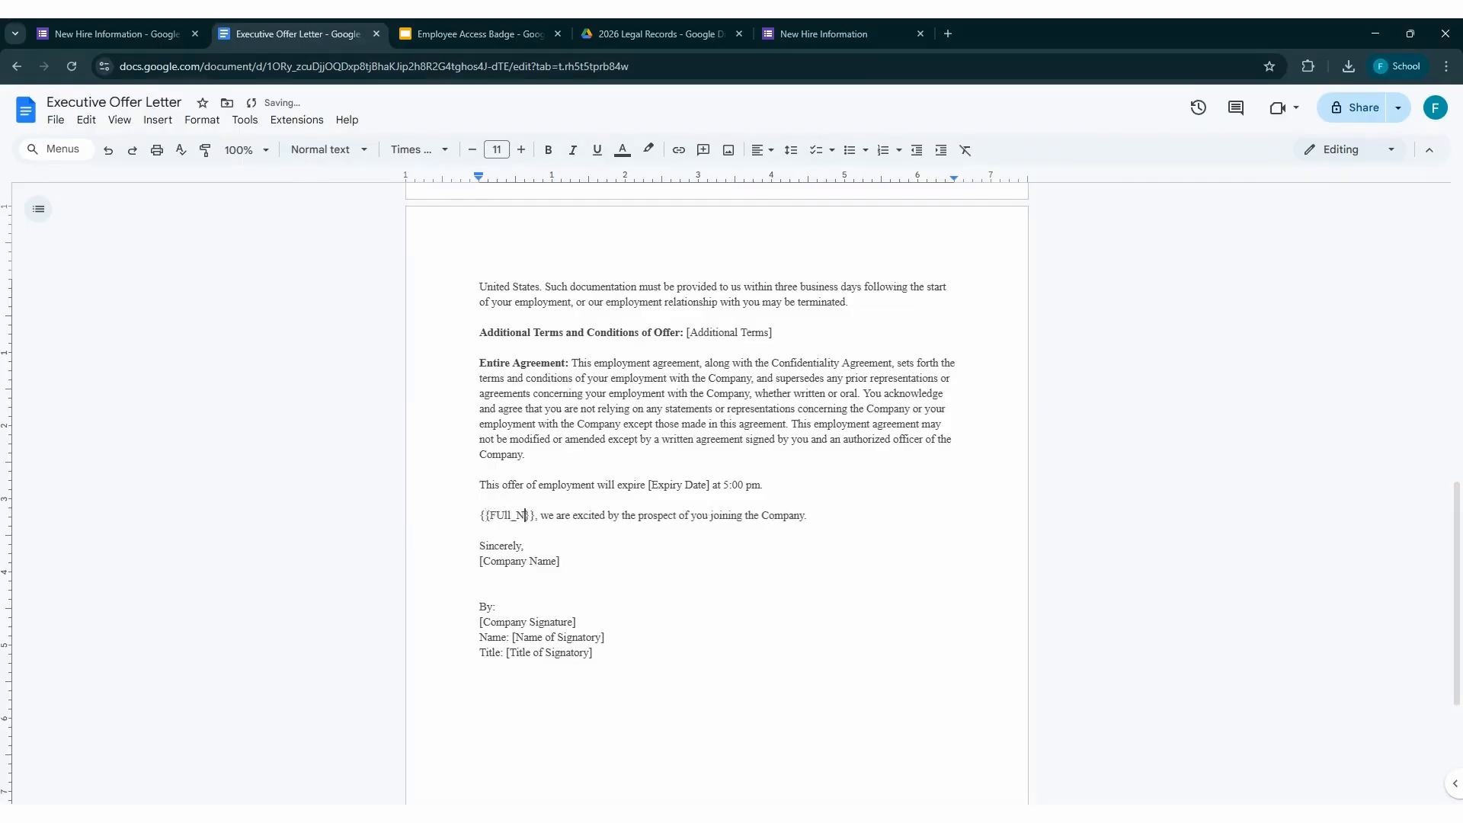
type("ame")
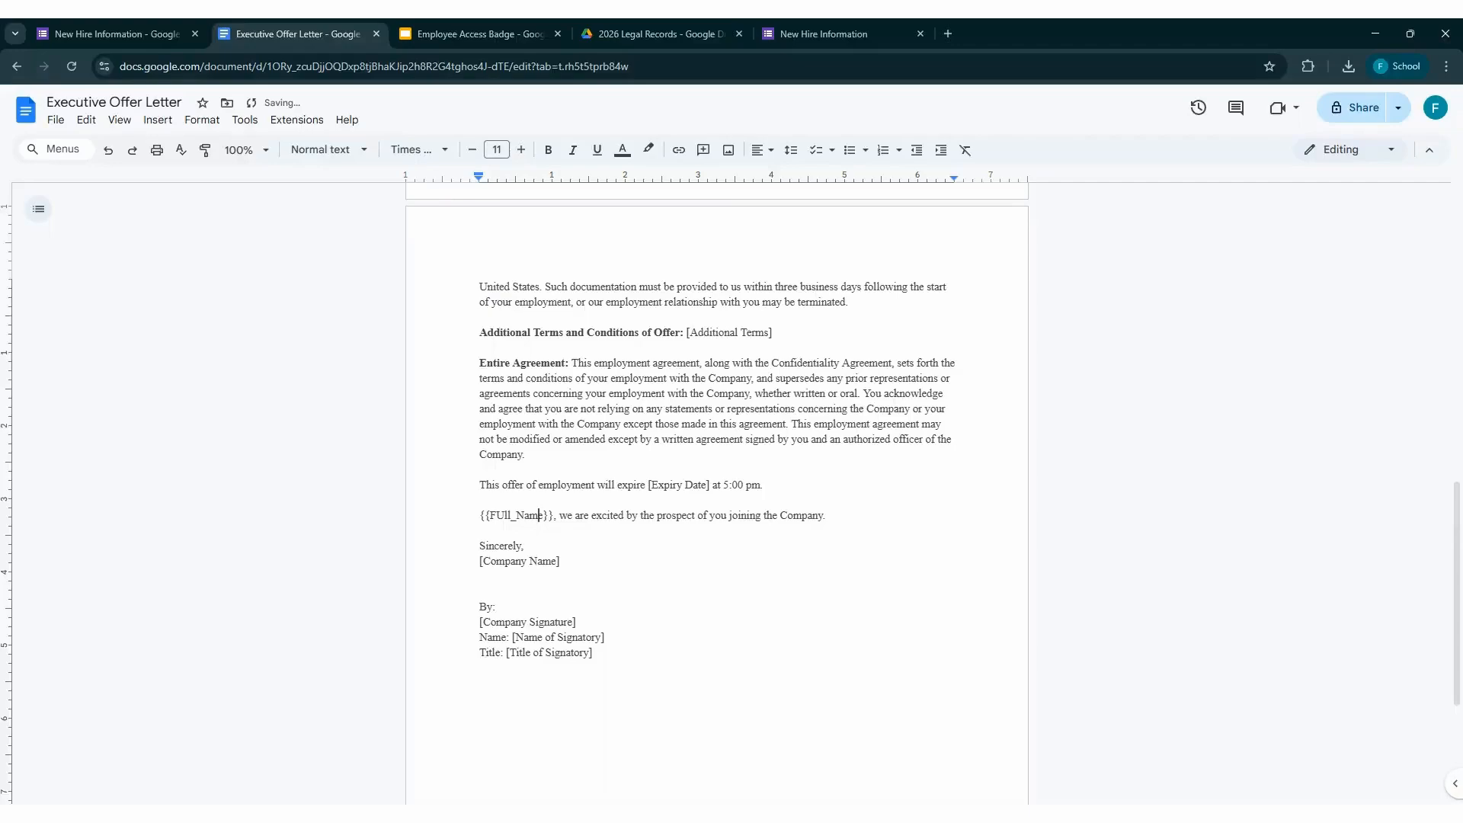
key("Delete")
type("u")
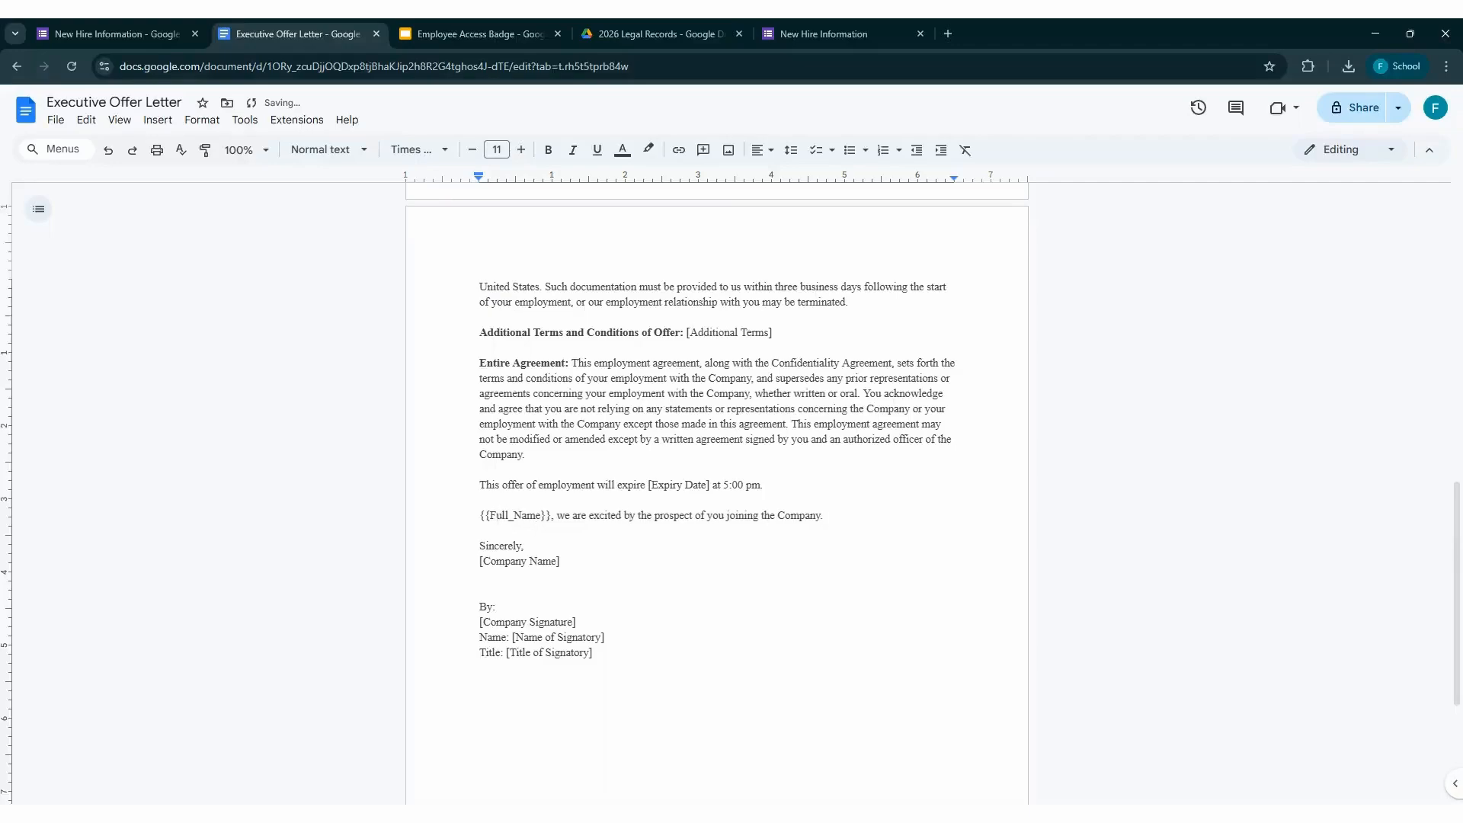
Switch to the Employee Access Badge presentation and examine its {{Image}}, {{Full_Name}} and {{Department}} markers
left_click(454, 35)
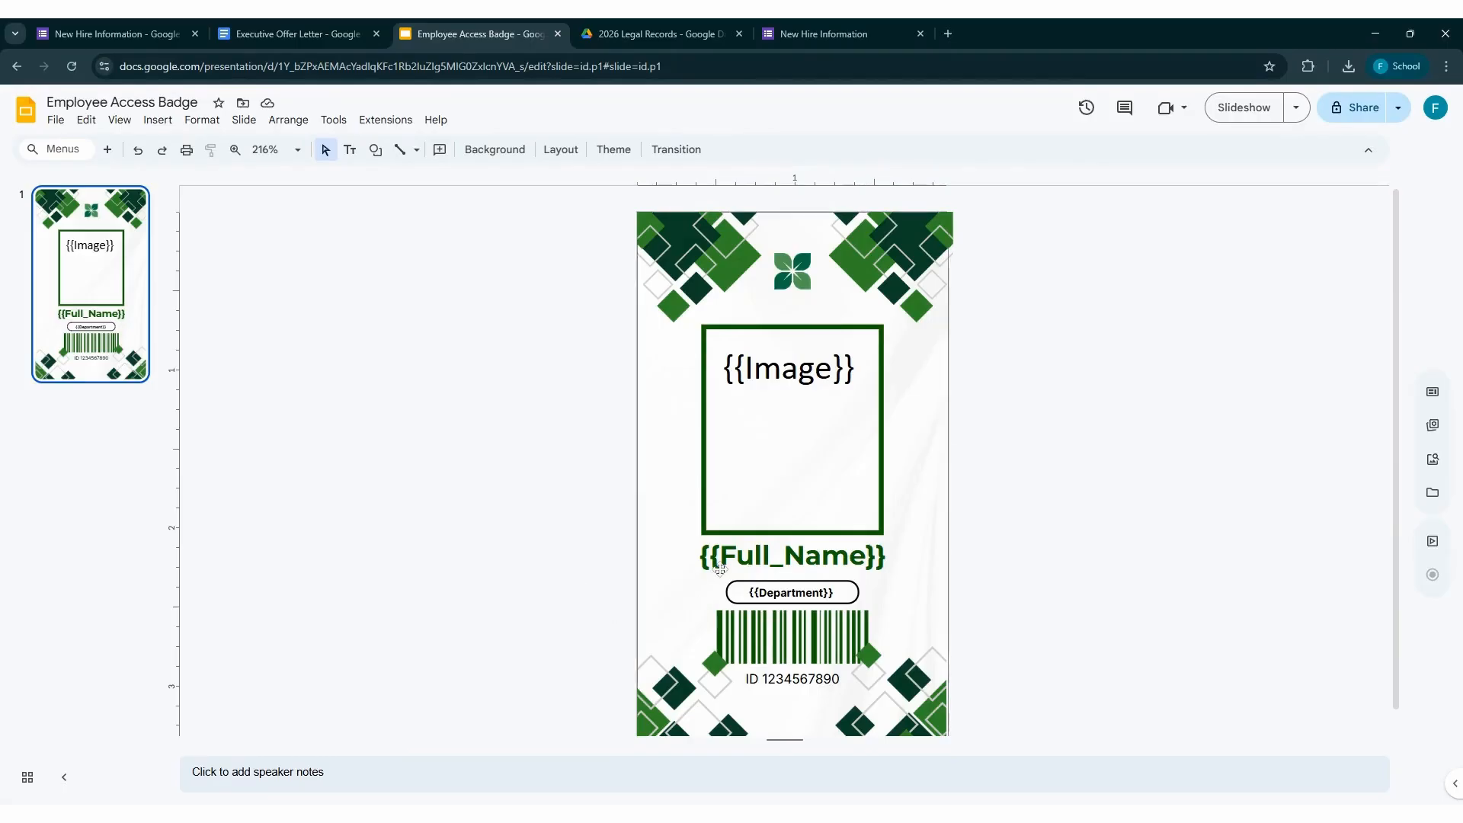
left_click(776, 401)
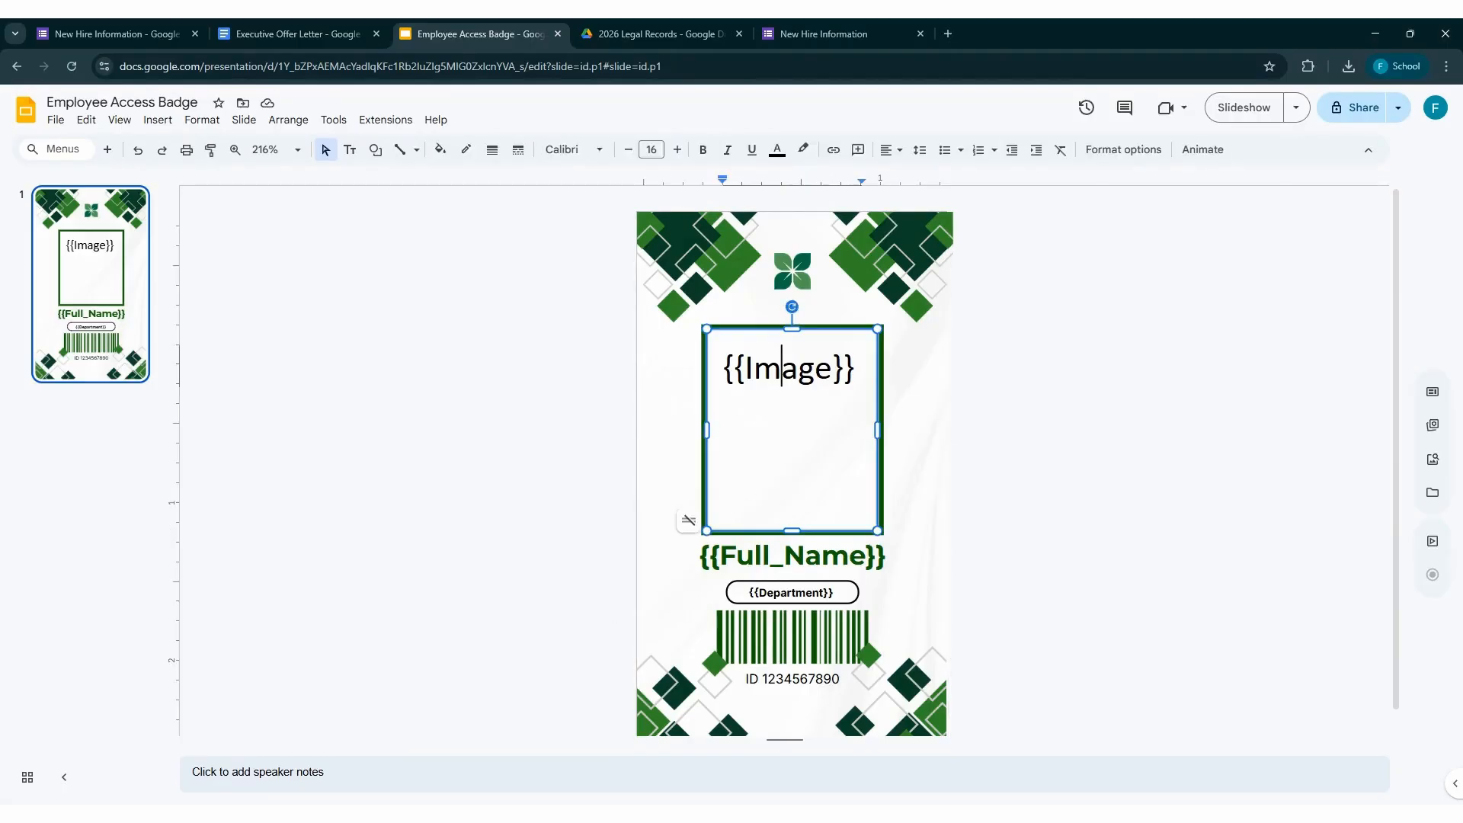
double_click(772, 391)
double_click(793, 556)
triple_click(792, 555)
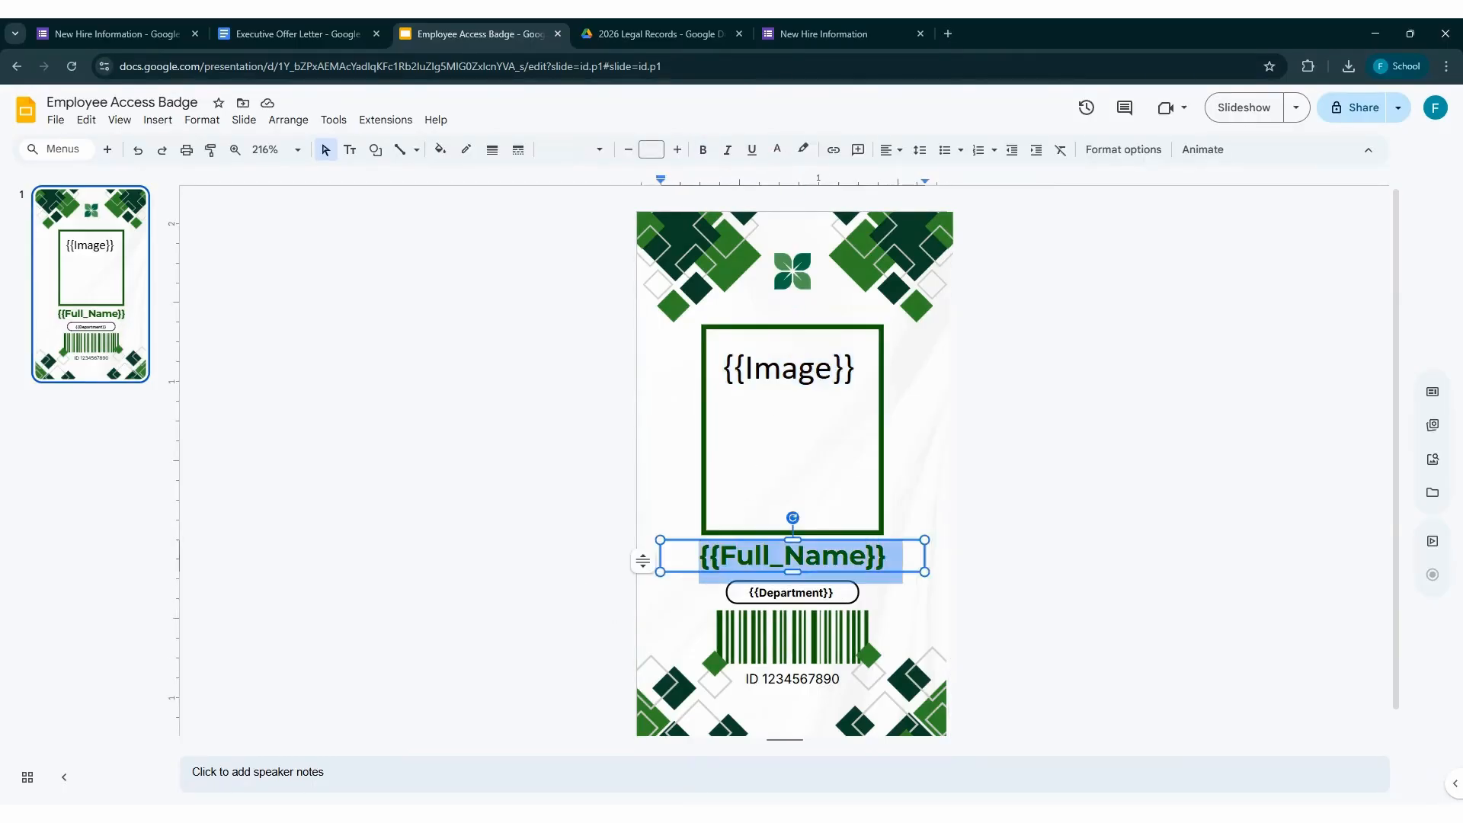
triple_click(790, 593)
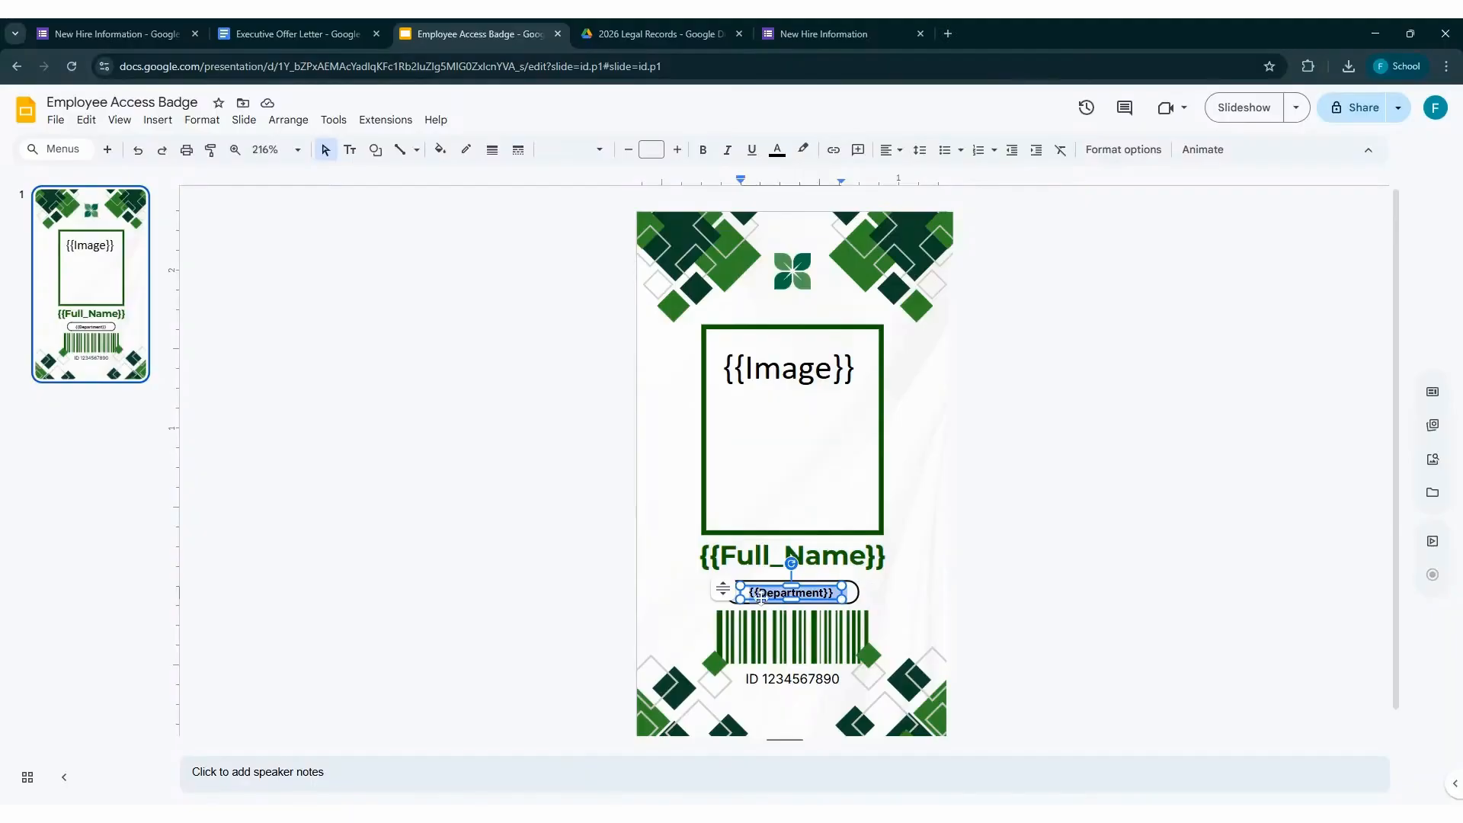
left_click(799, 368)
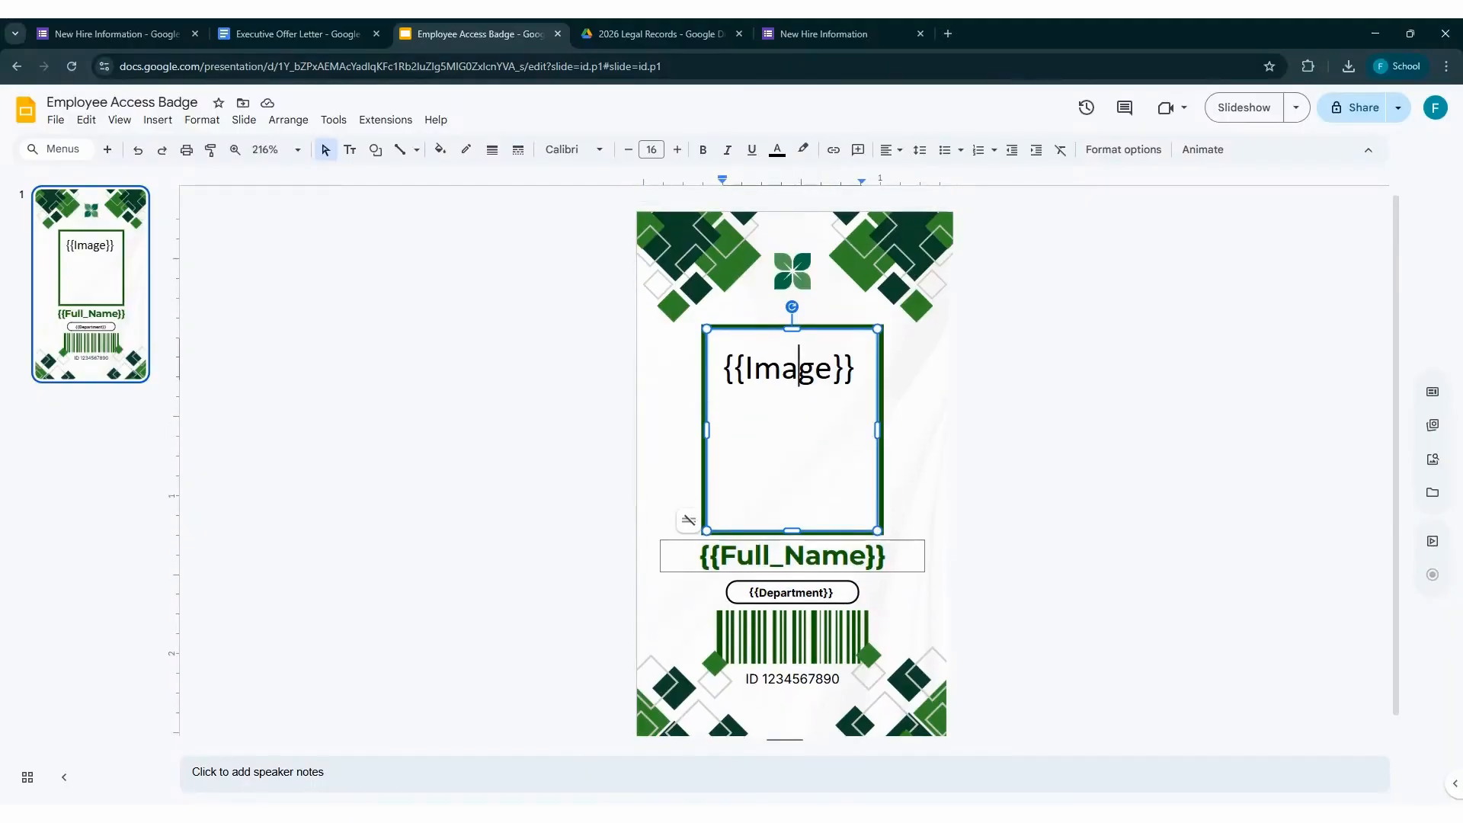
Return to the New Hire Information form and launch the Smart Form Publisher add-on
scroll(792, 556, "down", 1)
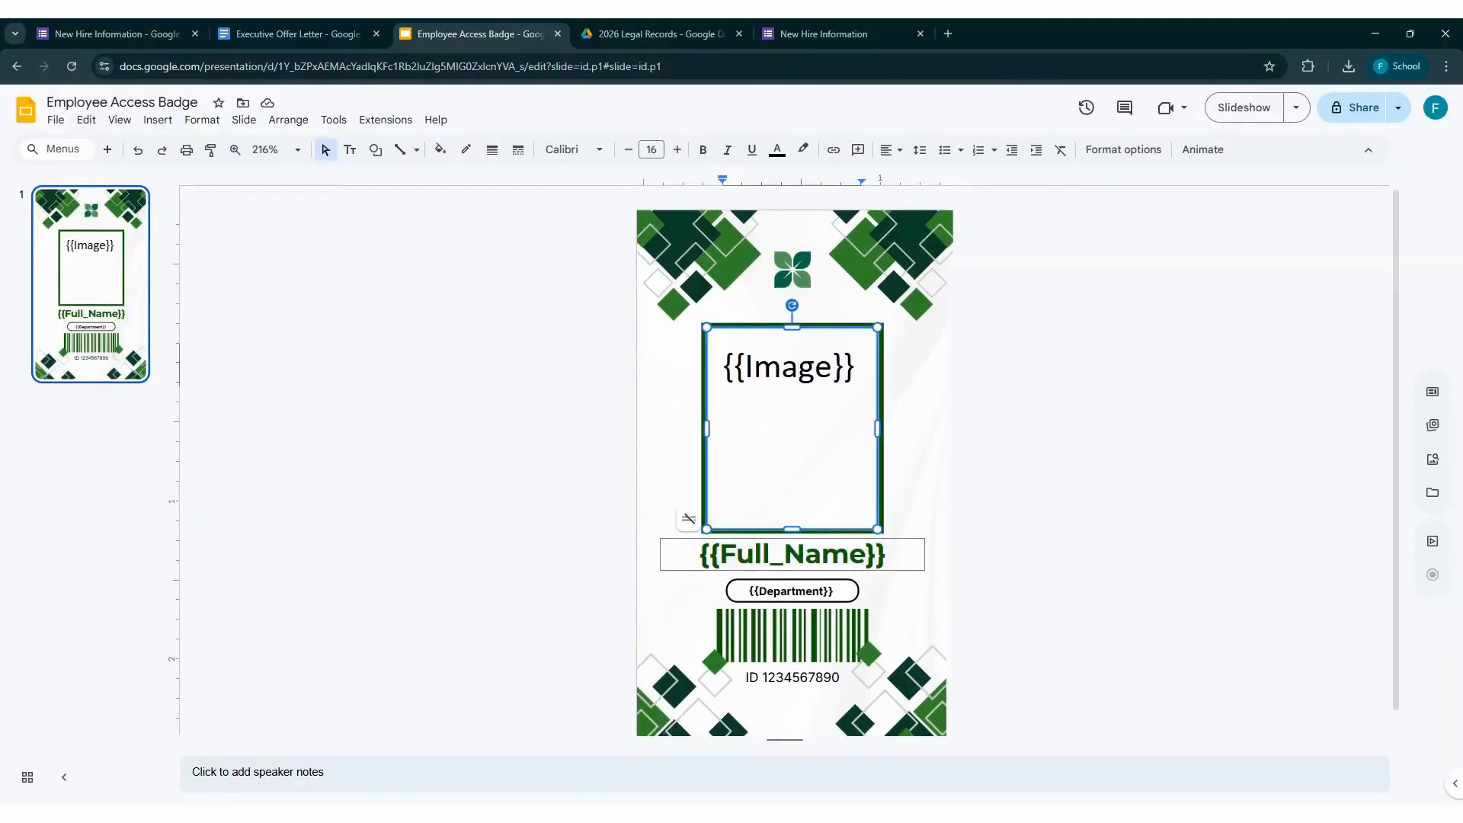
left_click(135, 107)
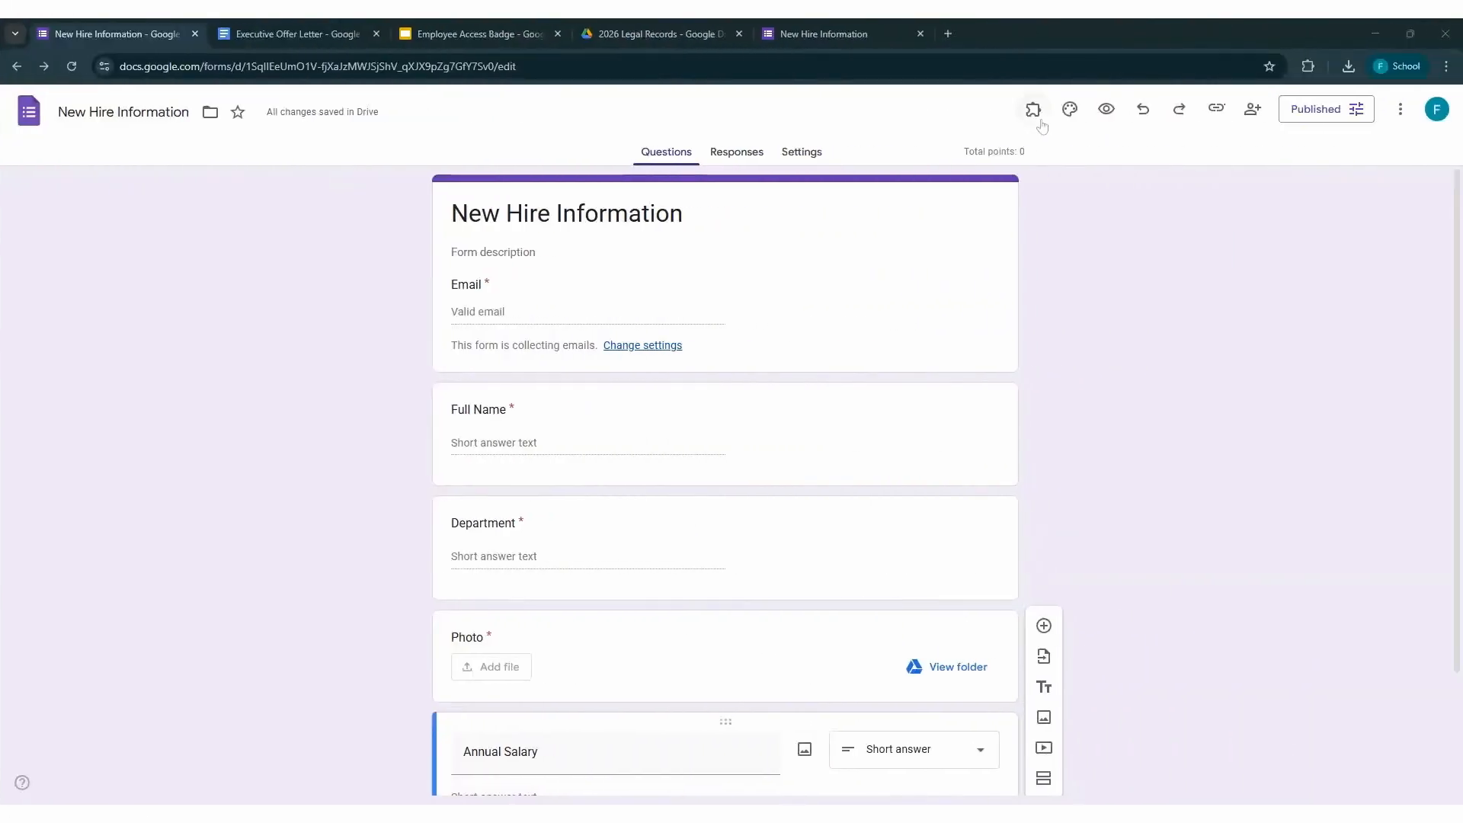
left_click(1033, 109)
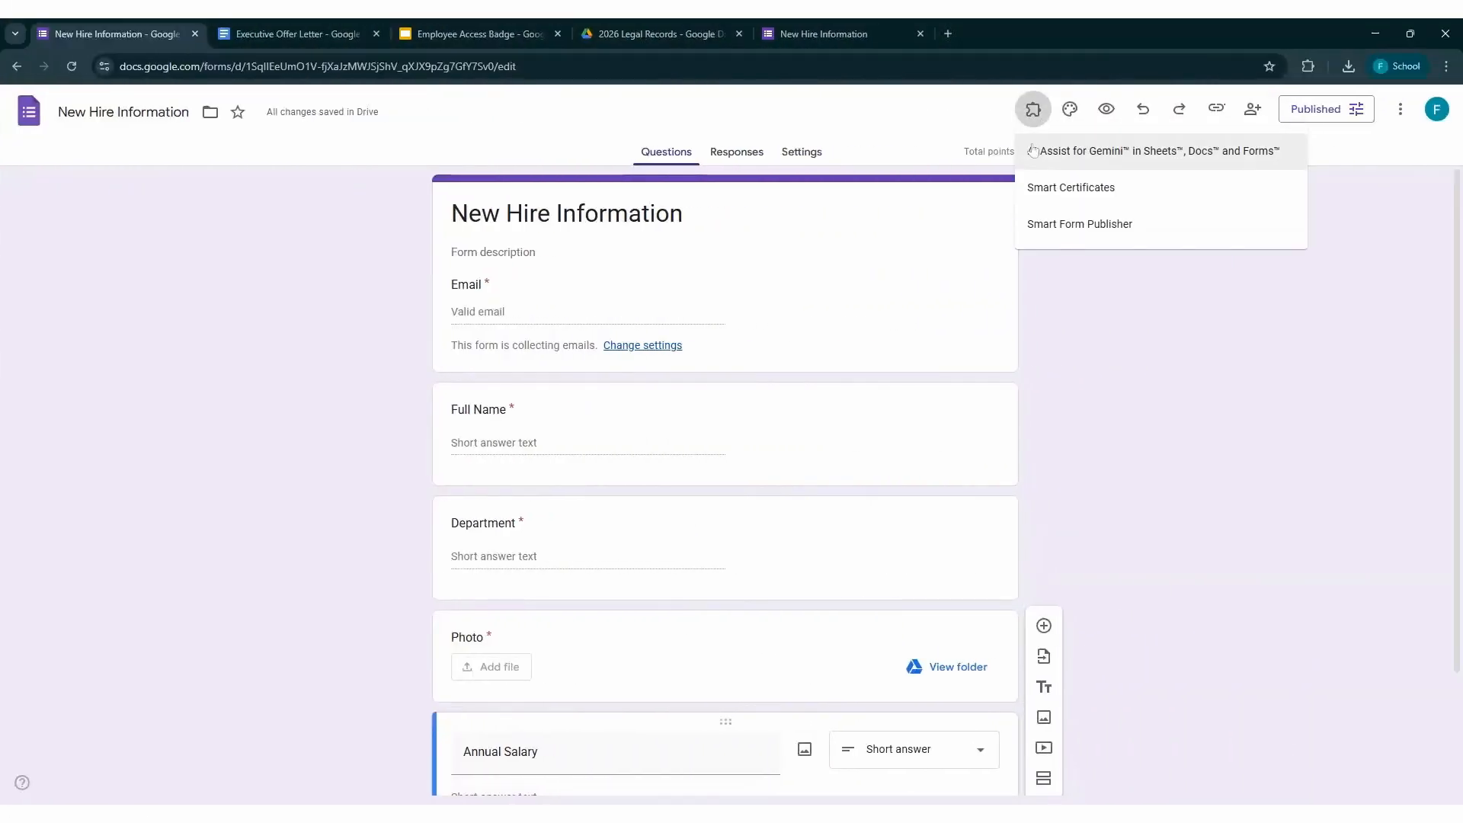
left_click(1033, 223)
left_click(666, 180)
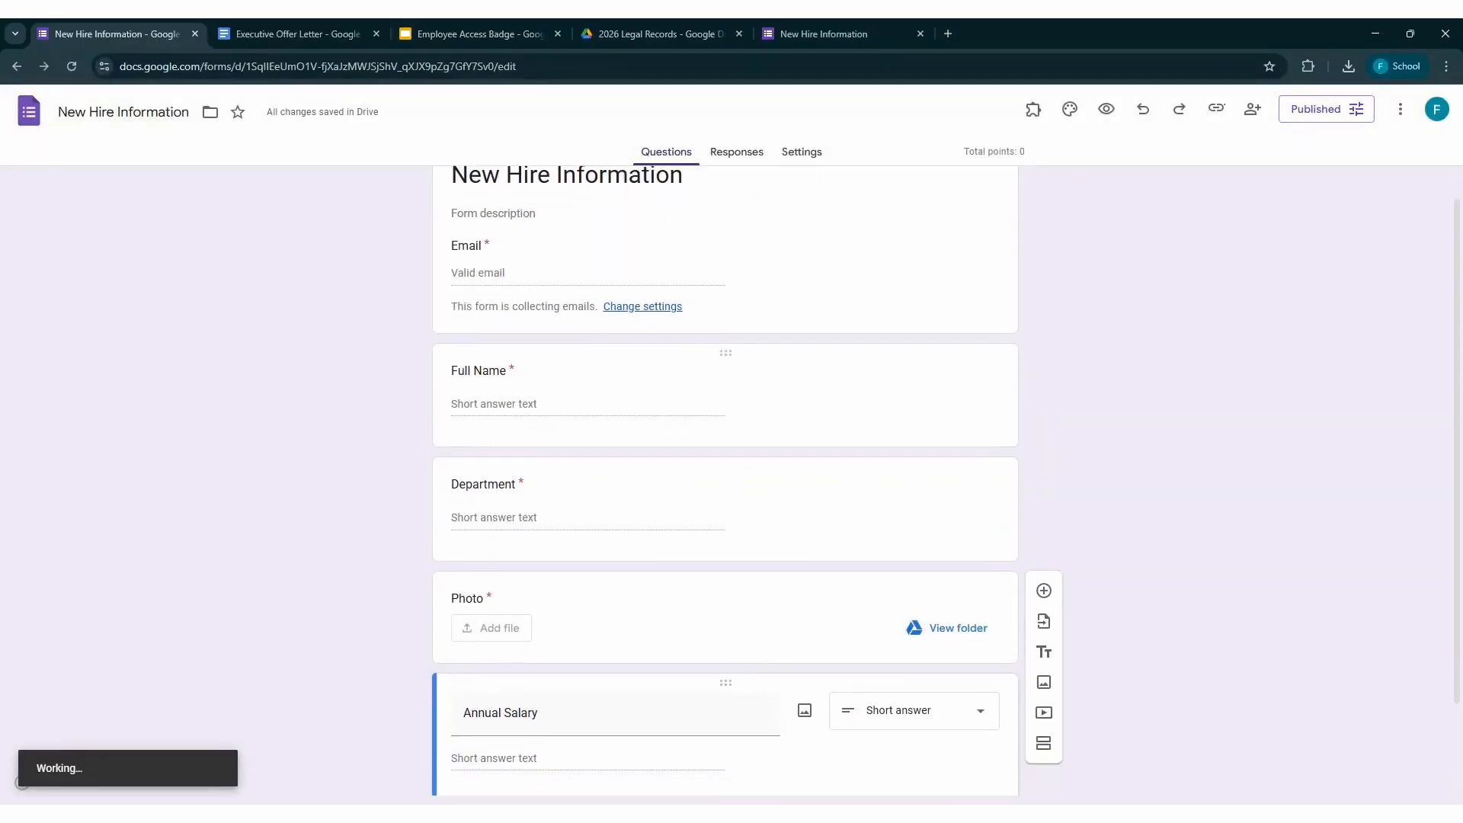
Examine the form's Department, Photo and Annual Salary questions, including the Photo upload's file-type and size settings
left_click(488, 377)
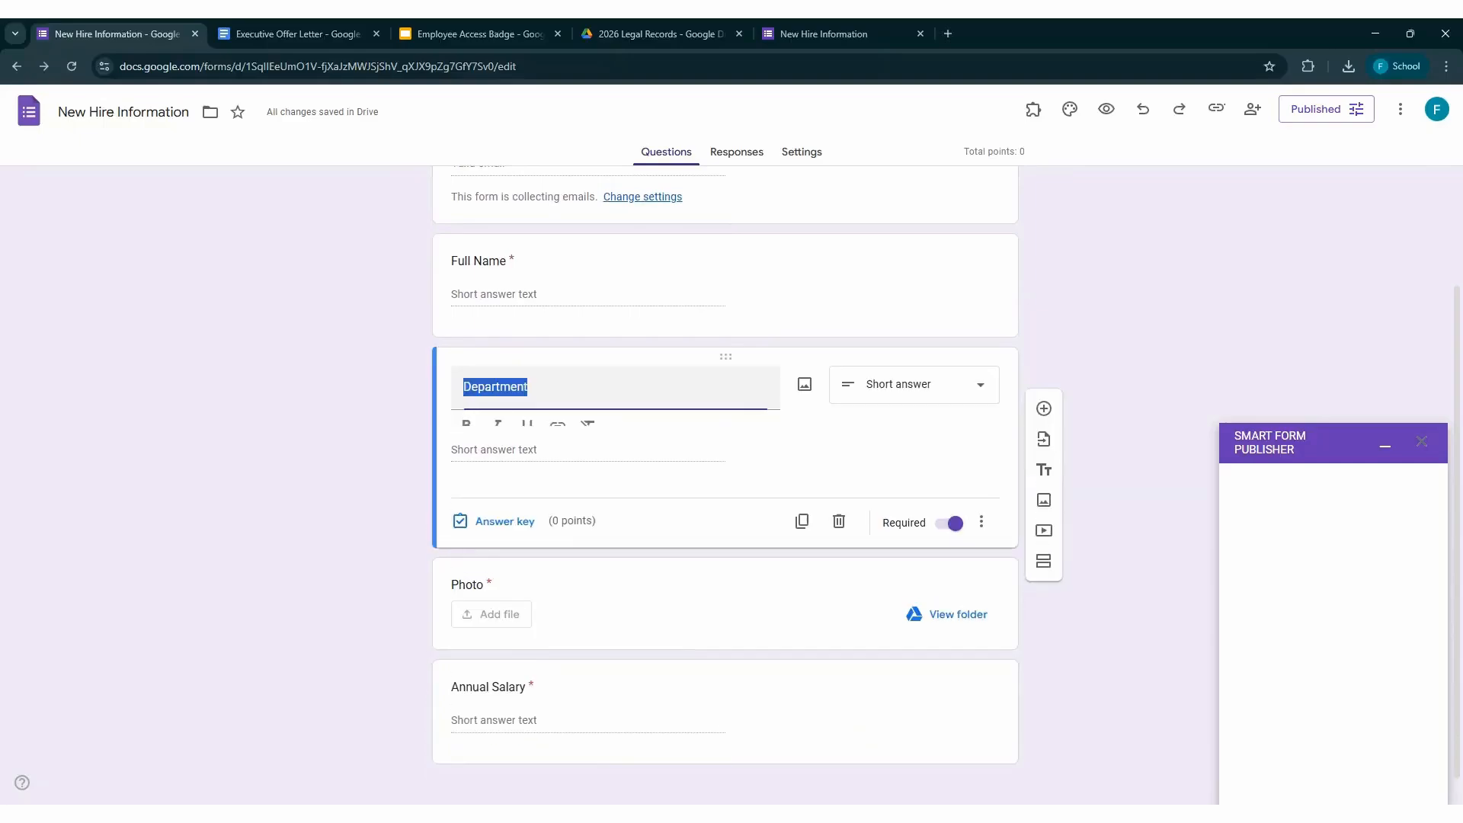
left_click(404, 439)
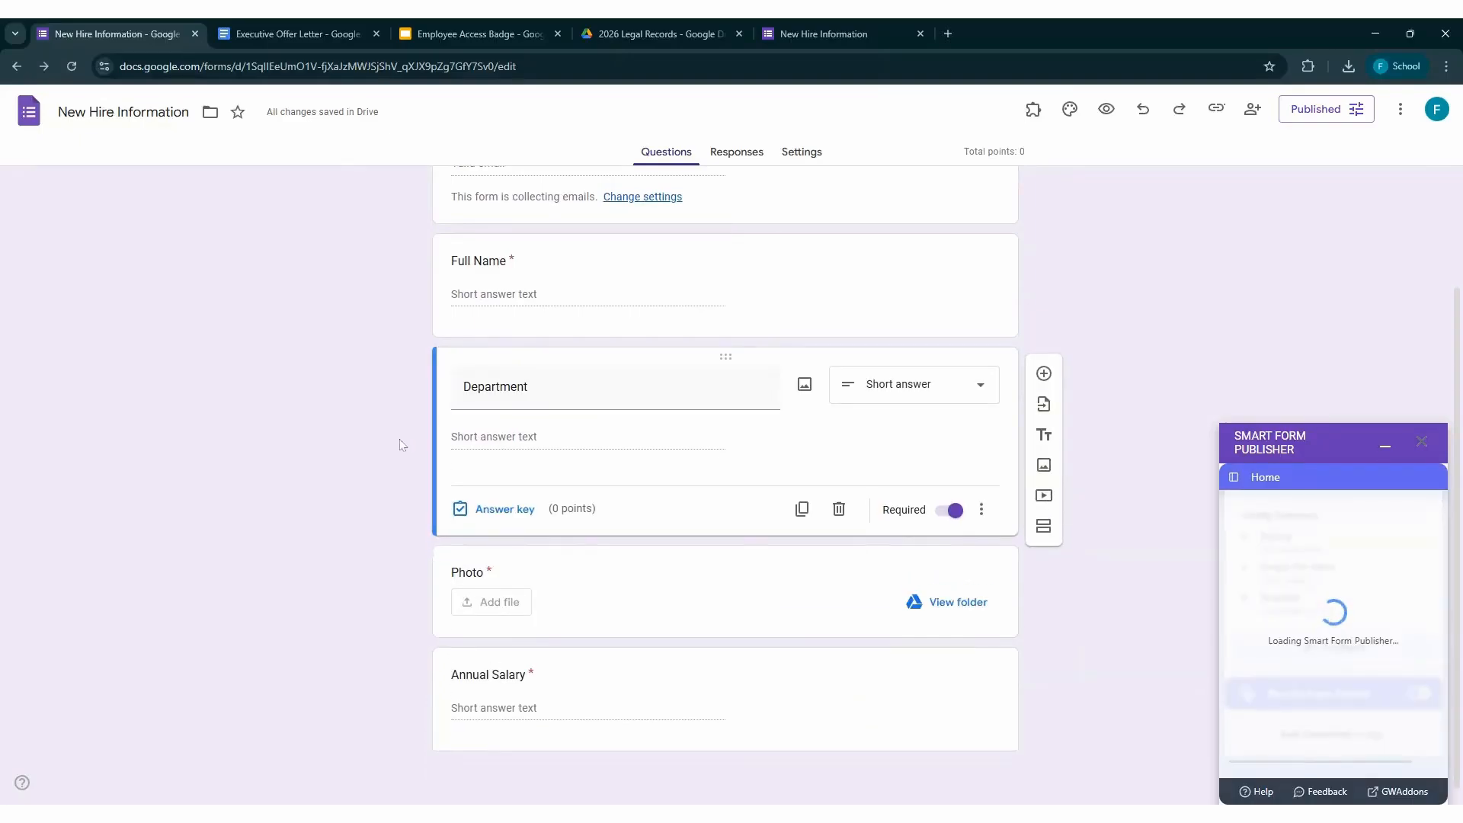
left_click(523, 585)
left_click(379, 588)
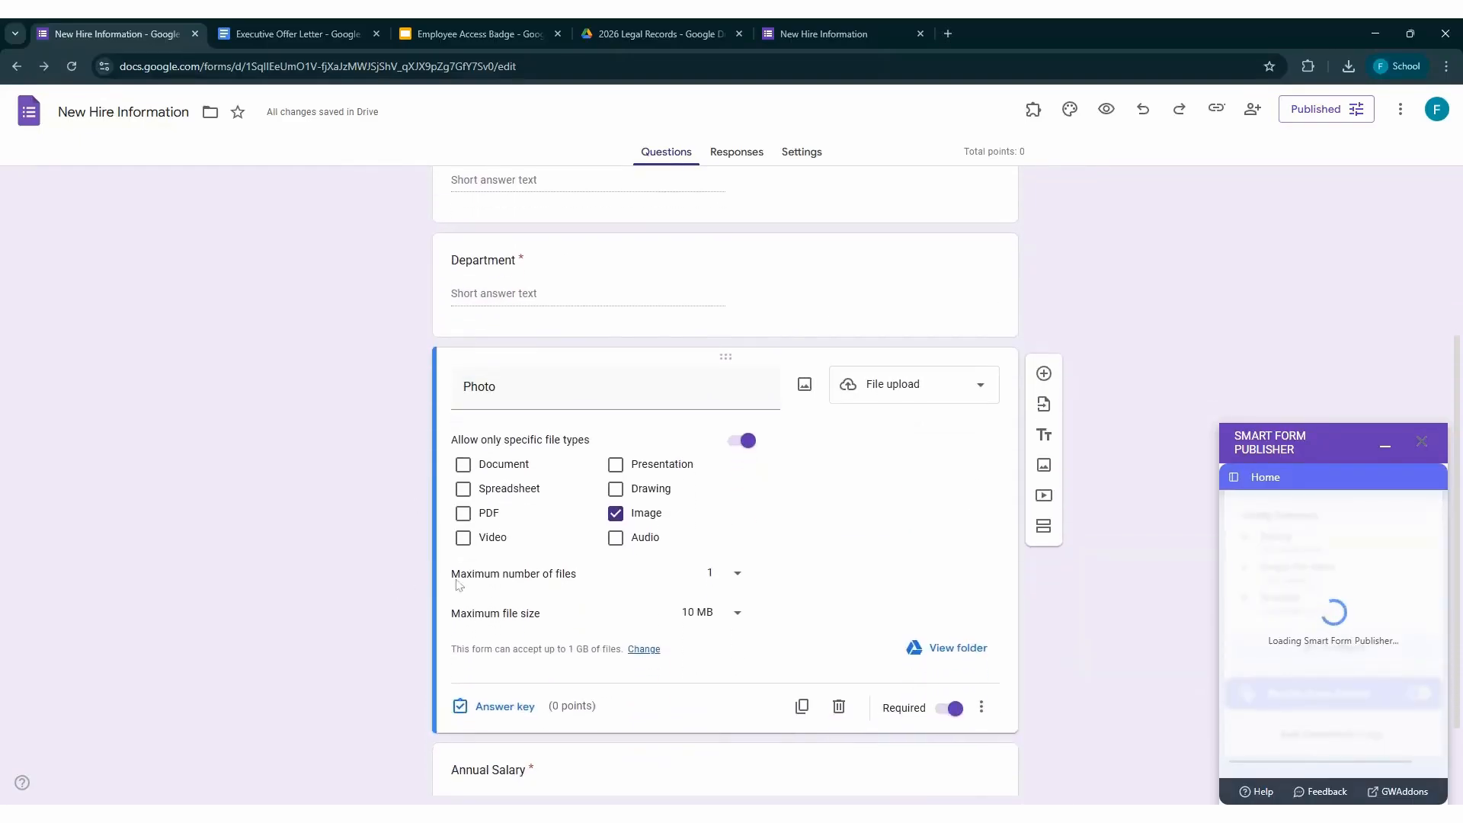
scroll(459, 585, "down", 2)
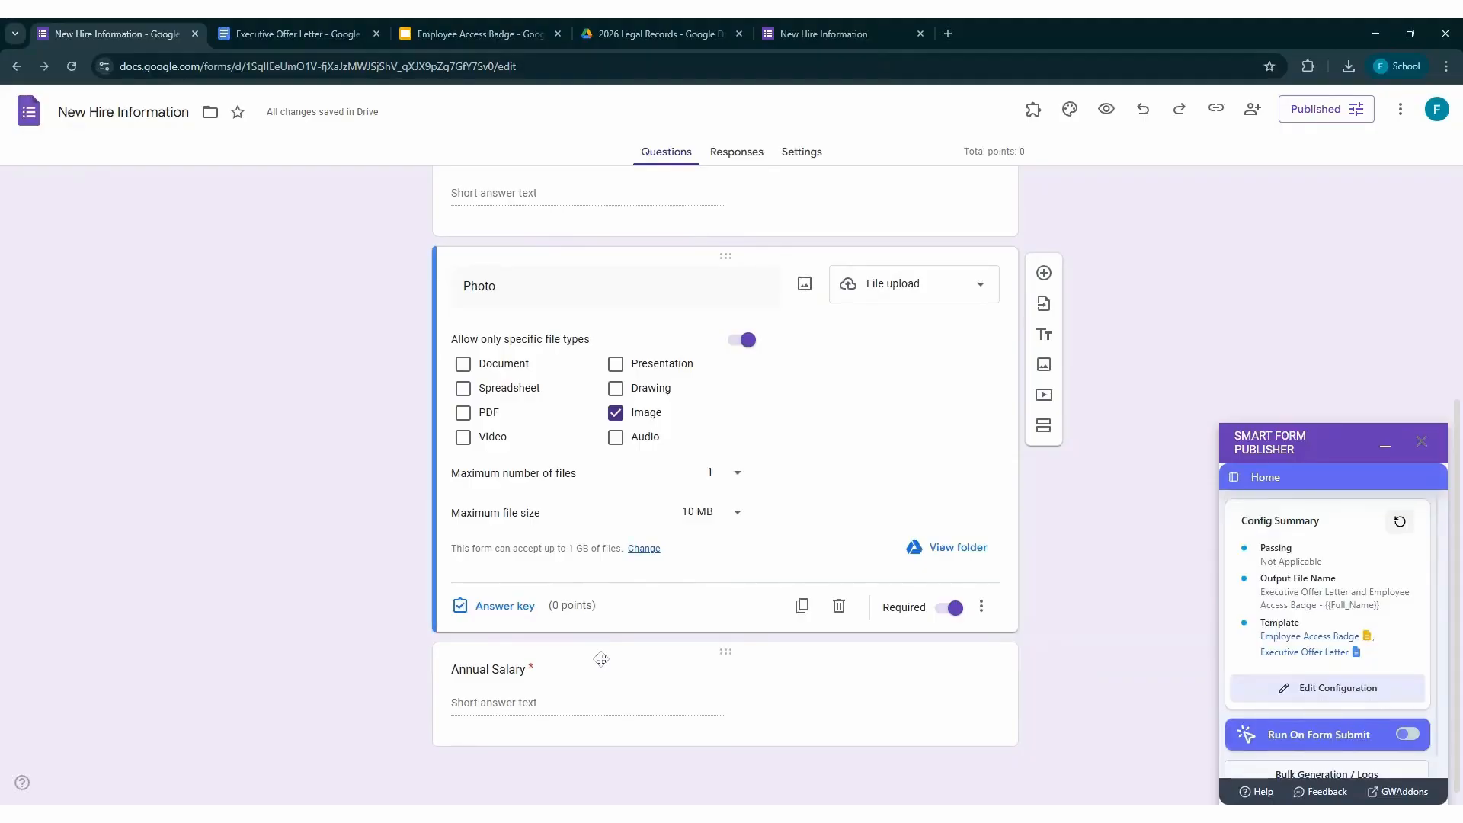
Turn on Run On Form Submit and open the publisher configuration at its Template Settings
scroll(1376, 669, "down", 1)
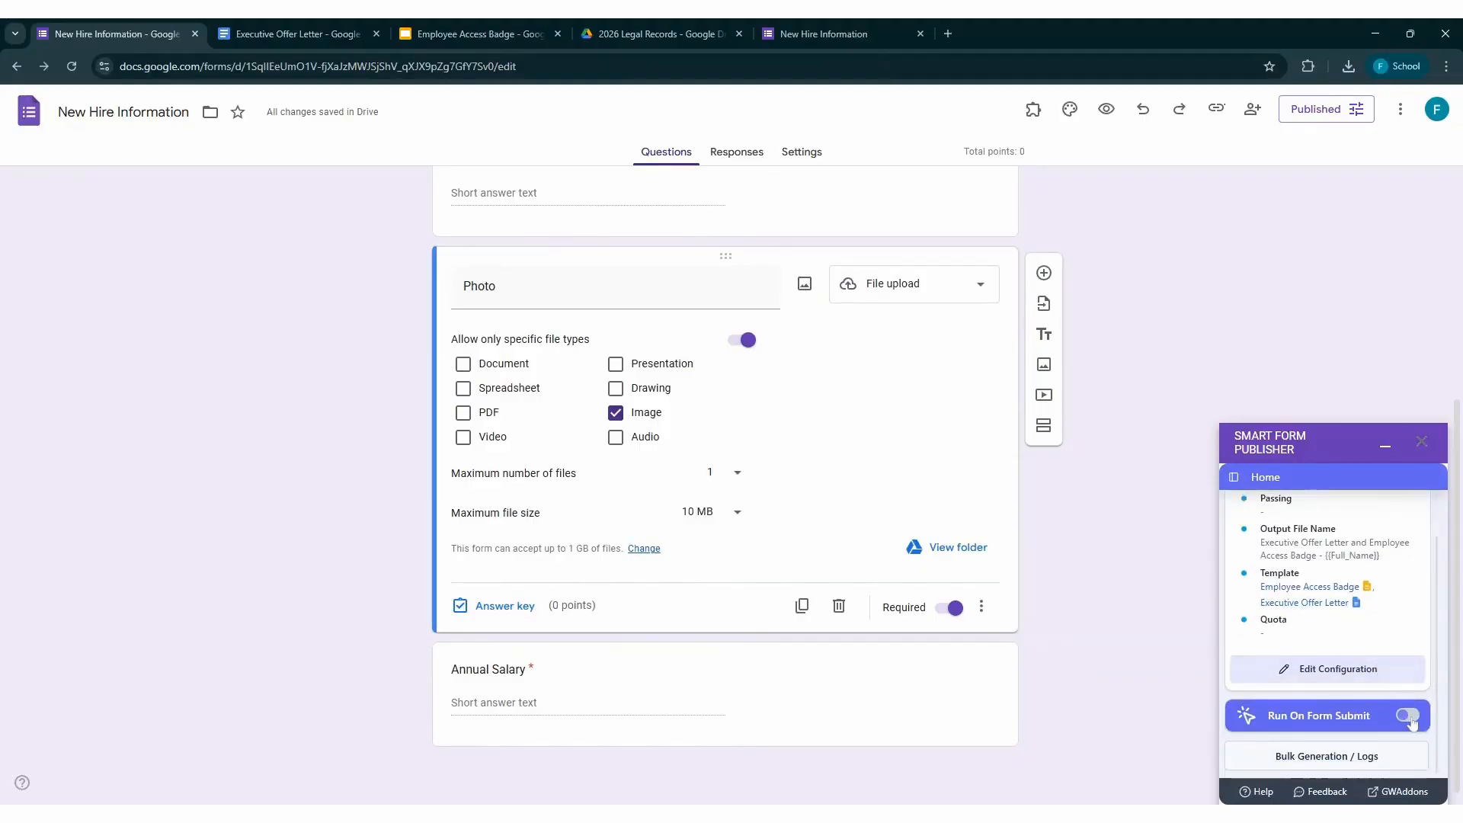
left_click(1297, 678)
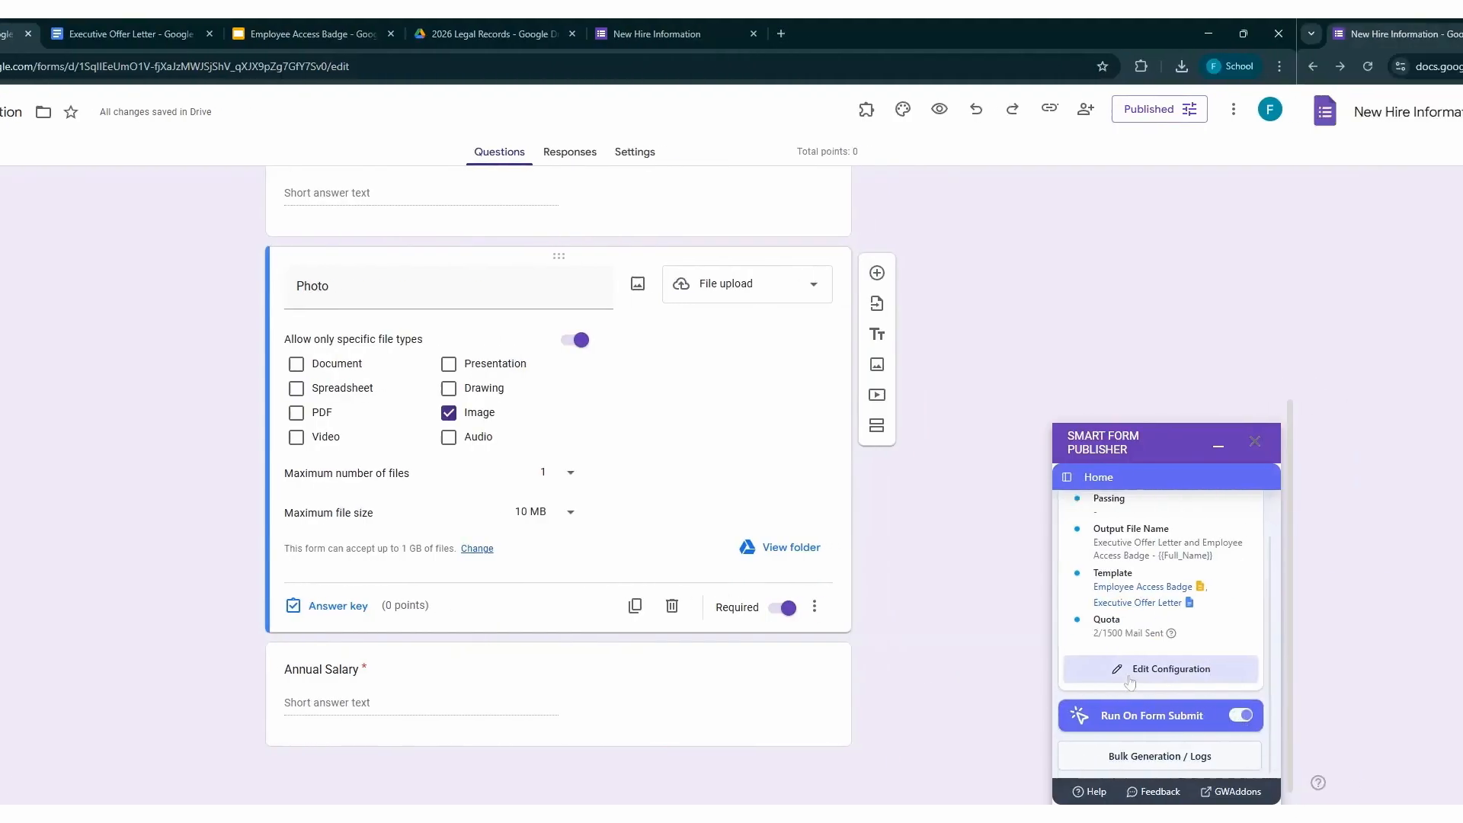
left_click(963, 690)
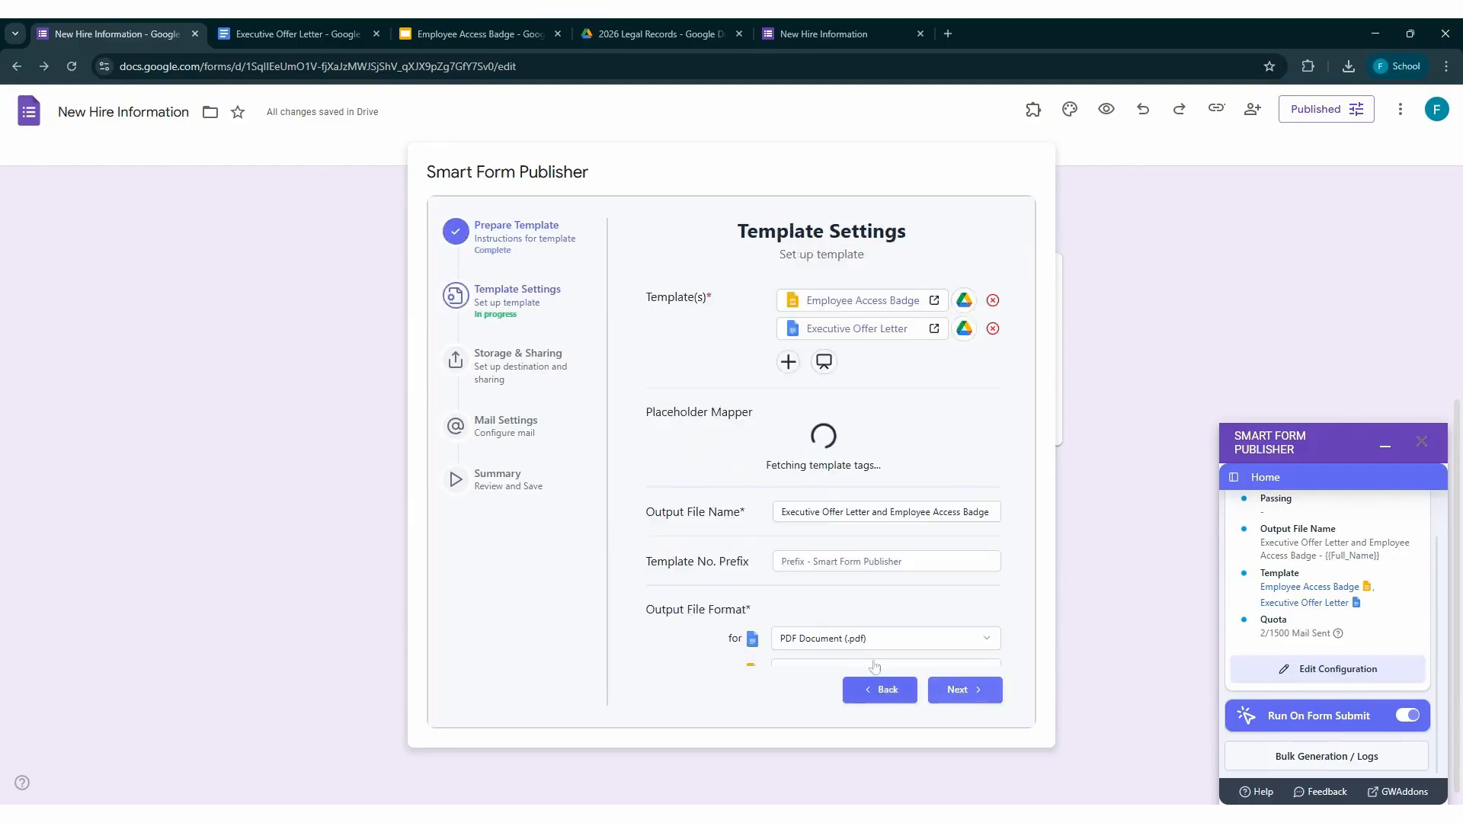
Open the linked Employee Access Badge and Executive Offer Letter templates to inspect them, and return to the publisher's template settings
left_click(835, 304)
left_click(846, 329)
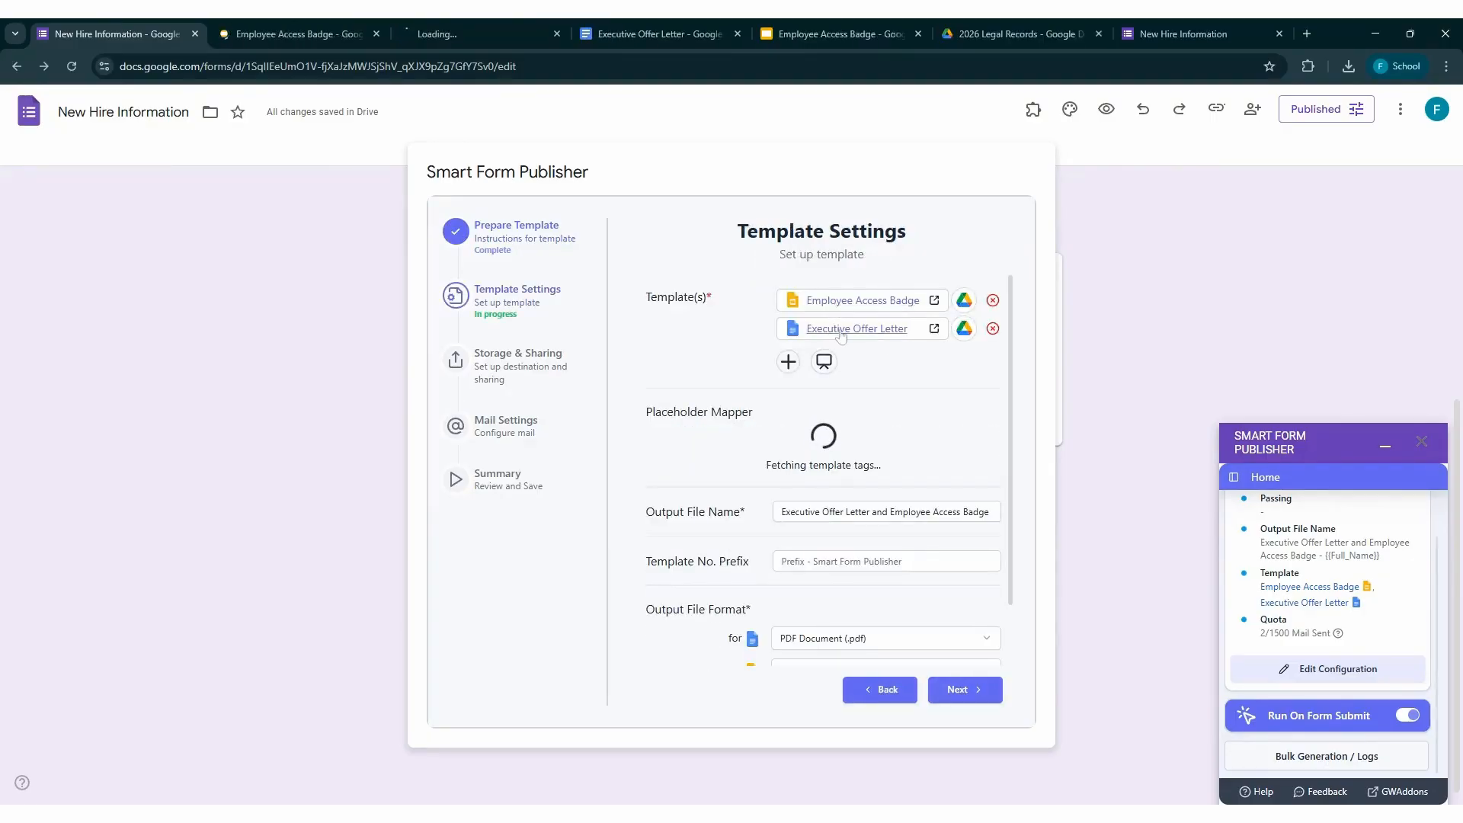
left_click(319, 42)
left_click(446, 32)
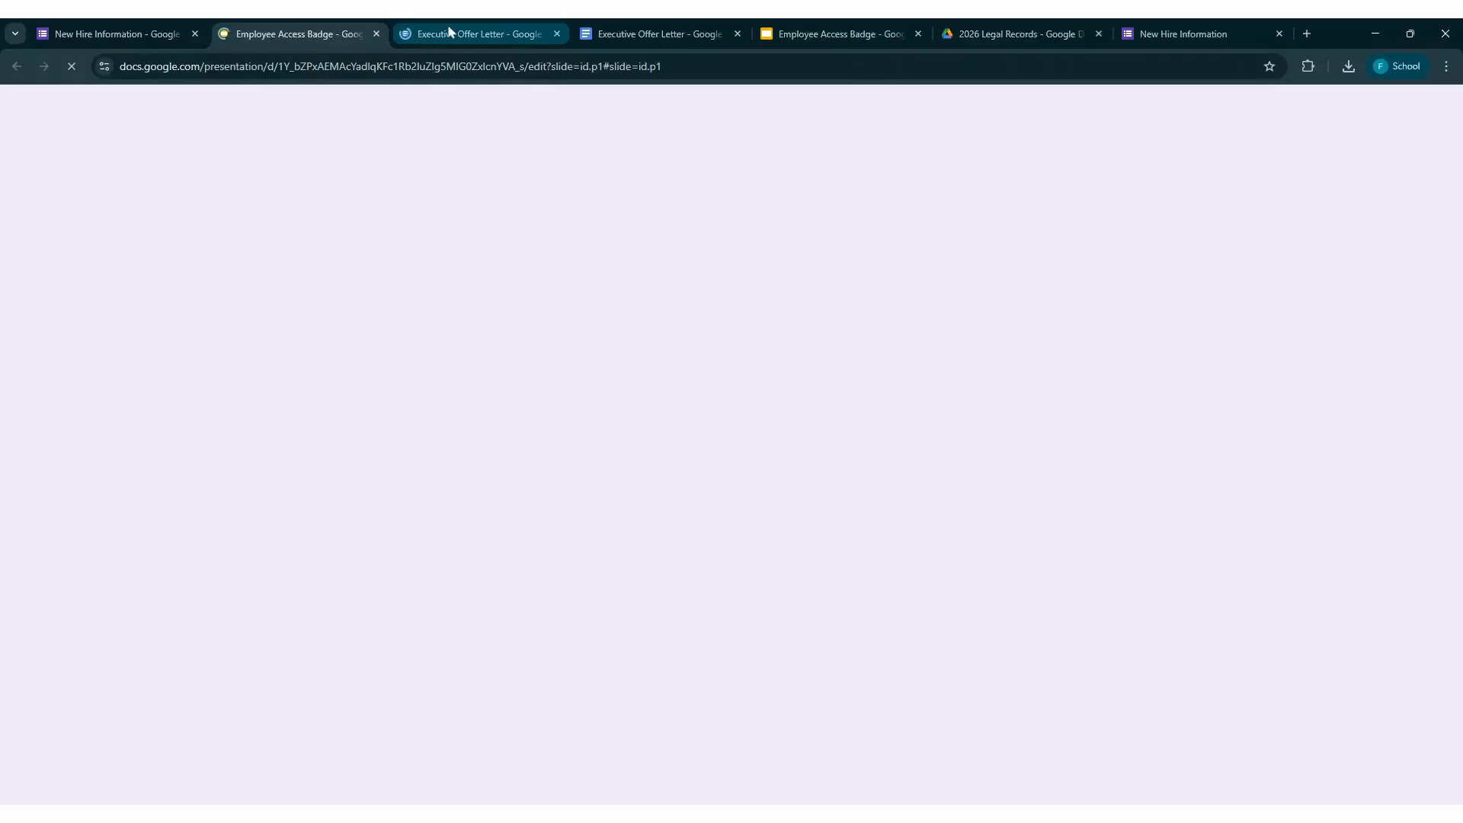
left_click(296, 32)
left_click(106, 33)
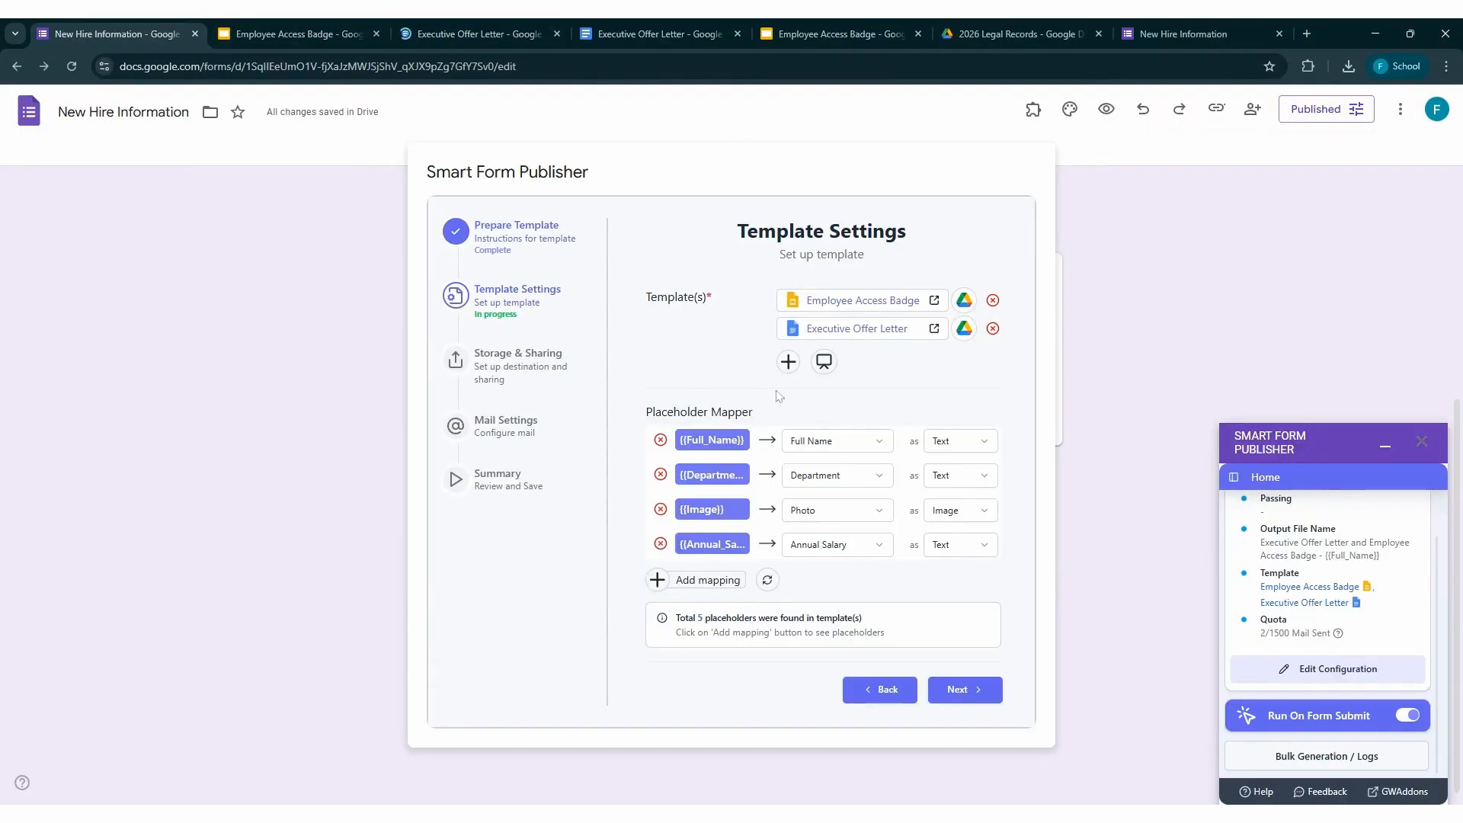
Check the question mappings of {{Full_Name}} and {{Image}}, and select Image as the content type for {{Image}}
scroll(778, 396, "down", 2)
left_click(842, 357)
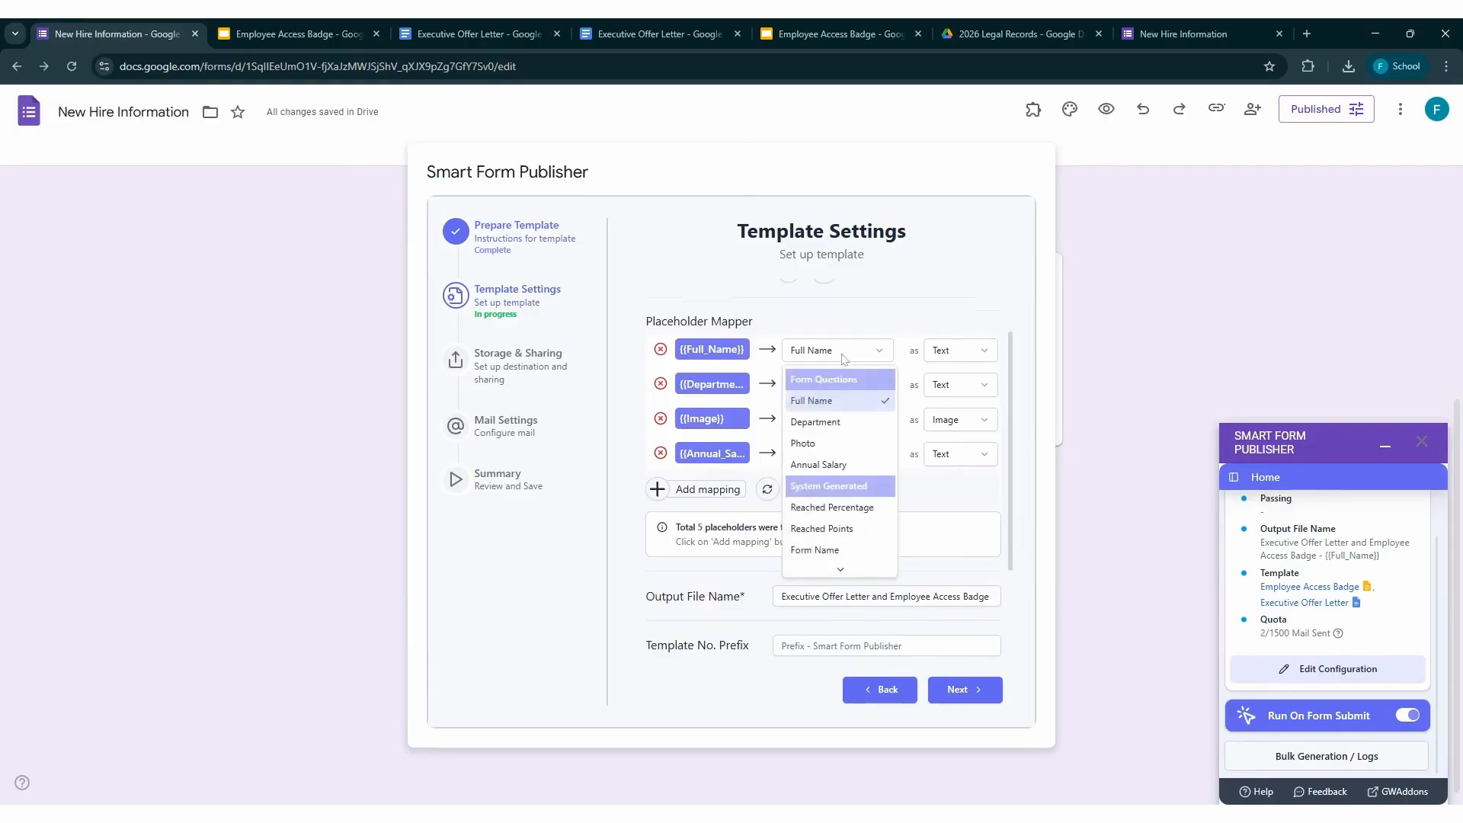
left_click(842, 357)
left_click(837, 420)
left_click(838, 420)
left_click(960, 420)
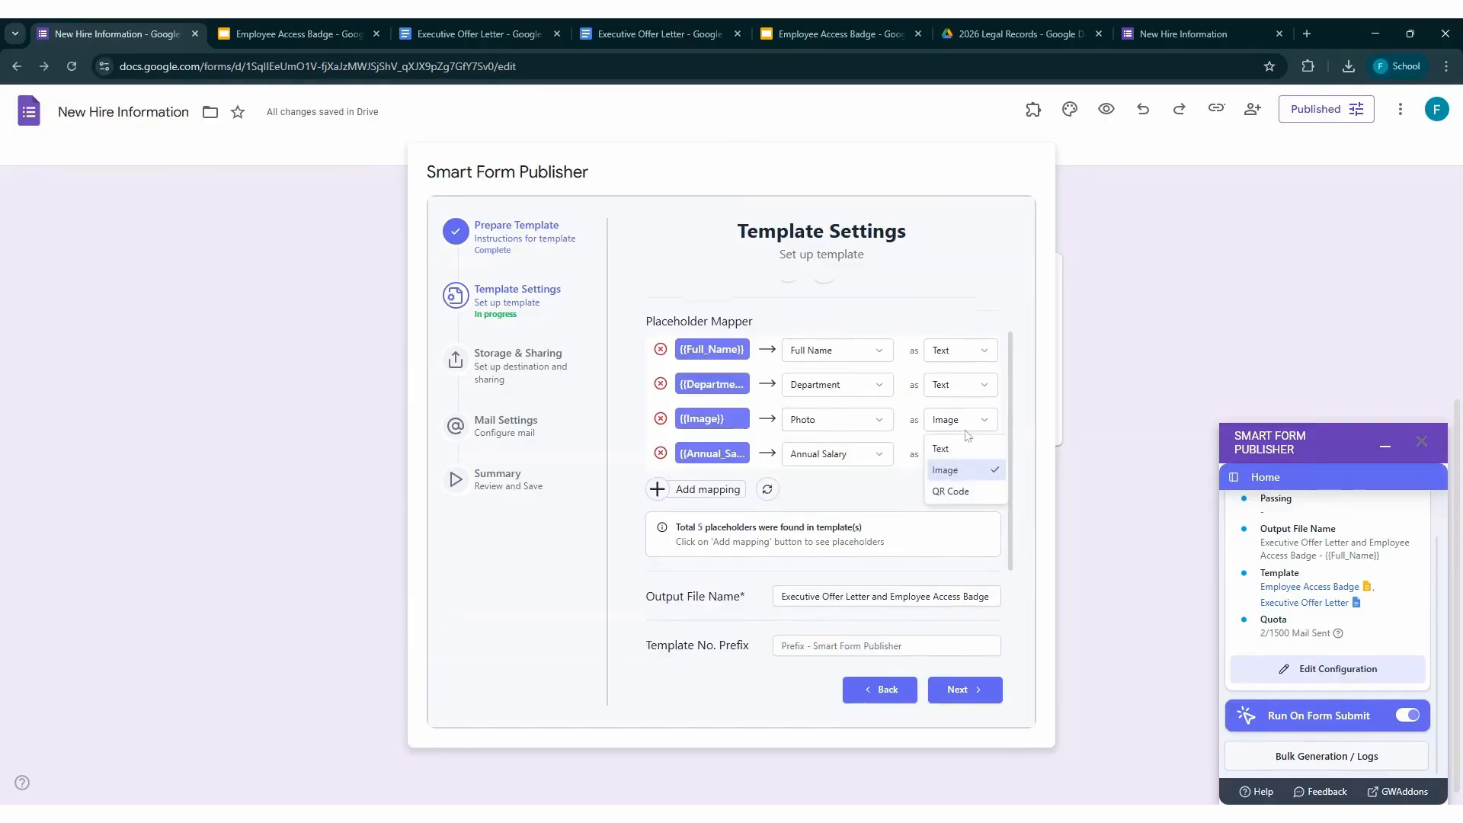
left_click(952, 466)
Check the output format for the Docs template, choose PDF for the Slides template, and proceed to the Storage & Sharing settings
scroll(952, 453, "down", 3)
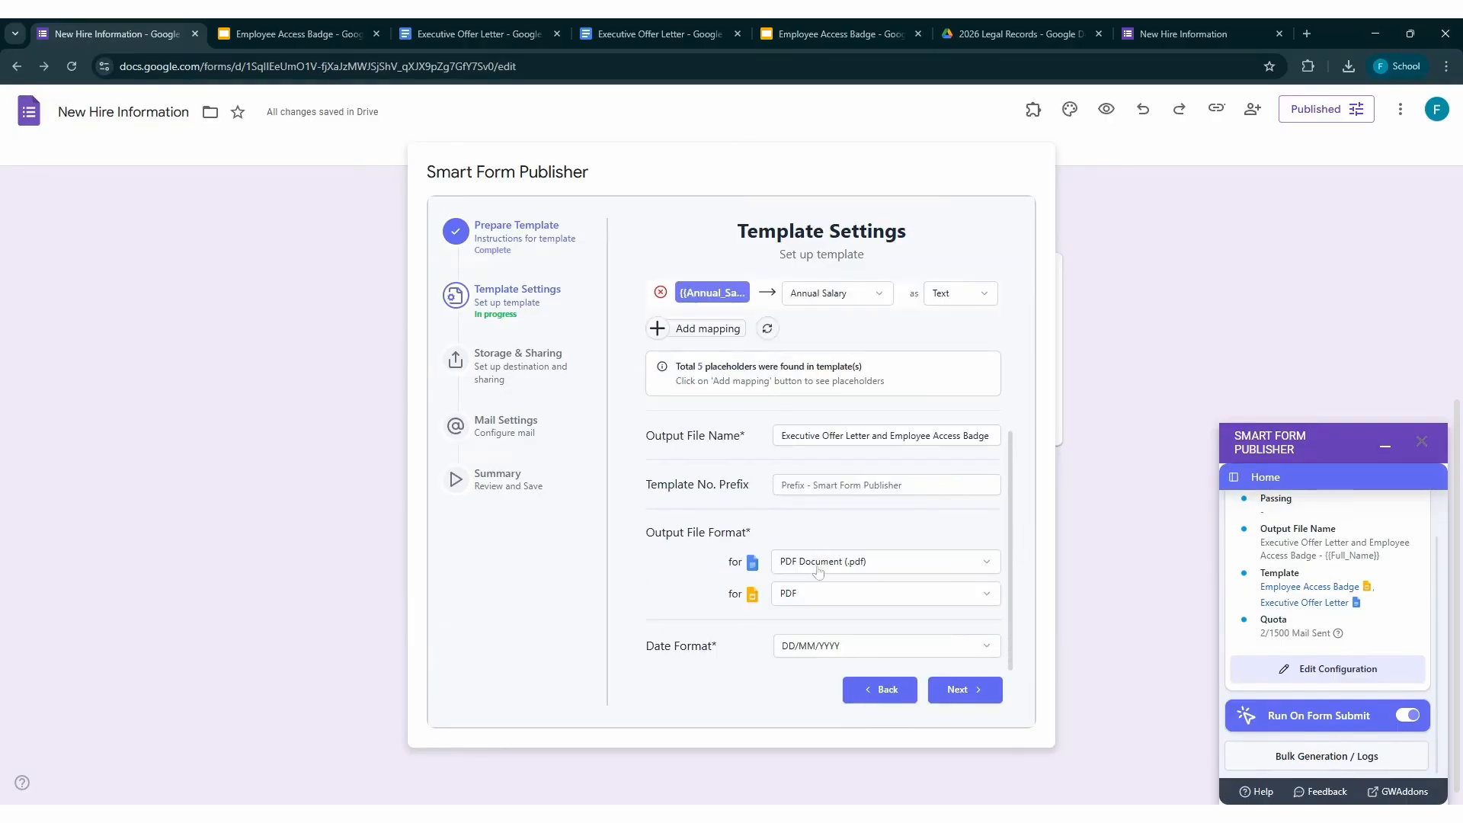
left_click(818, 570)
left_click(817, 570)
left_click(816, 598)
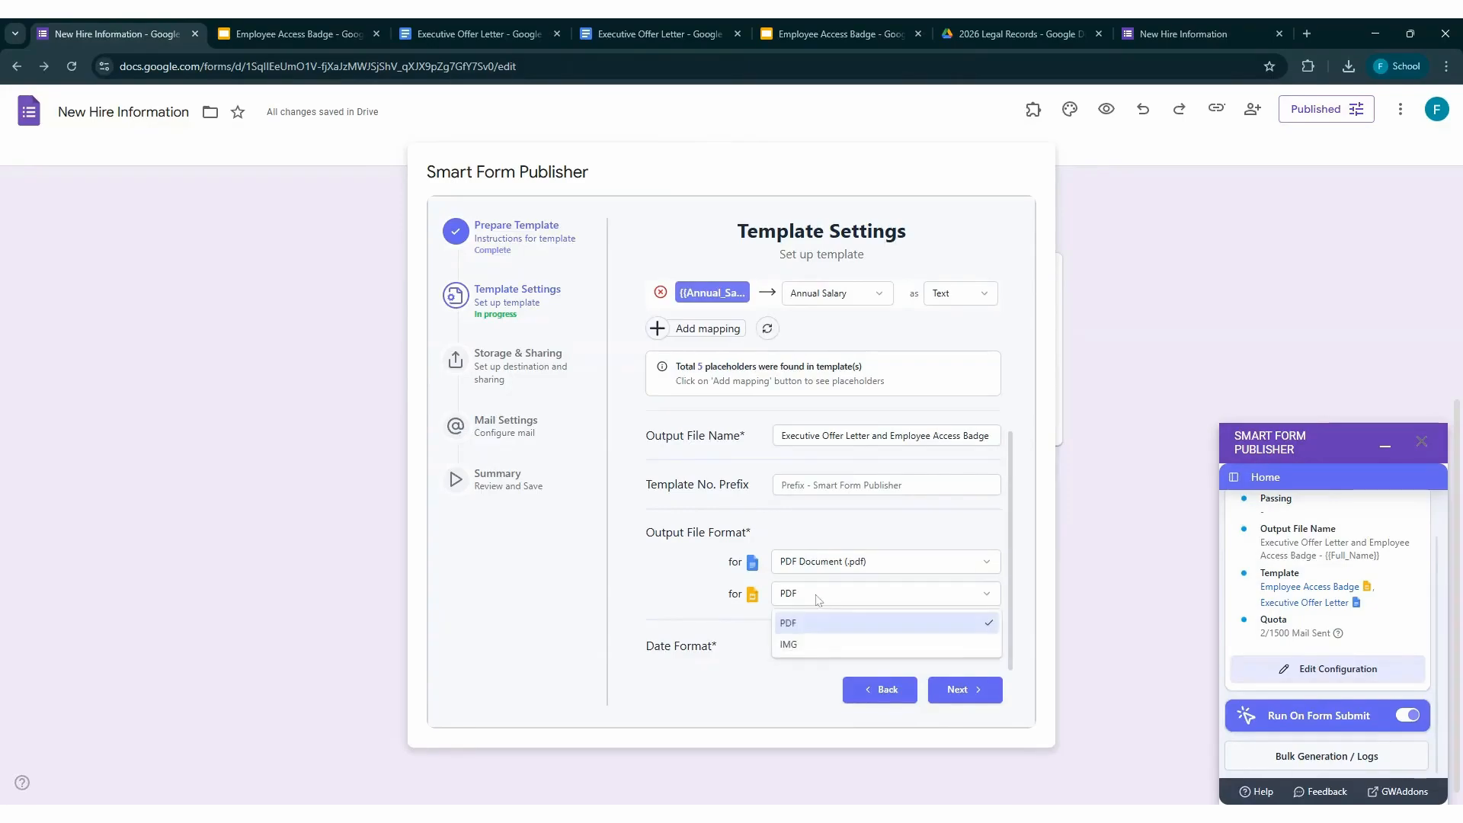
left_click(820, 618)
left_click(953, 688)
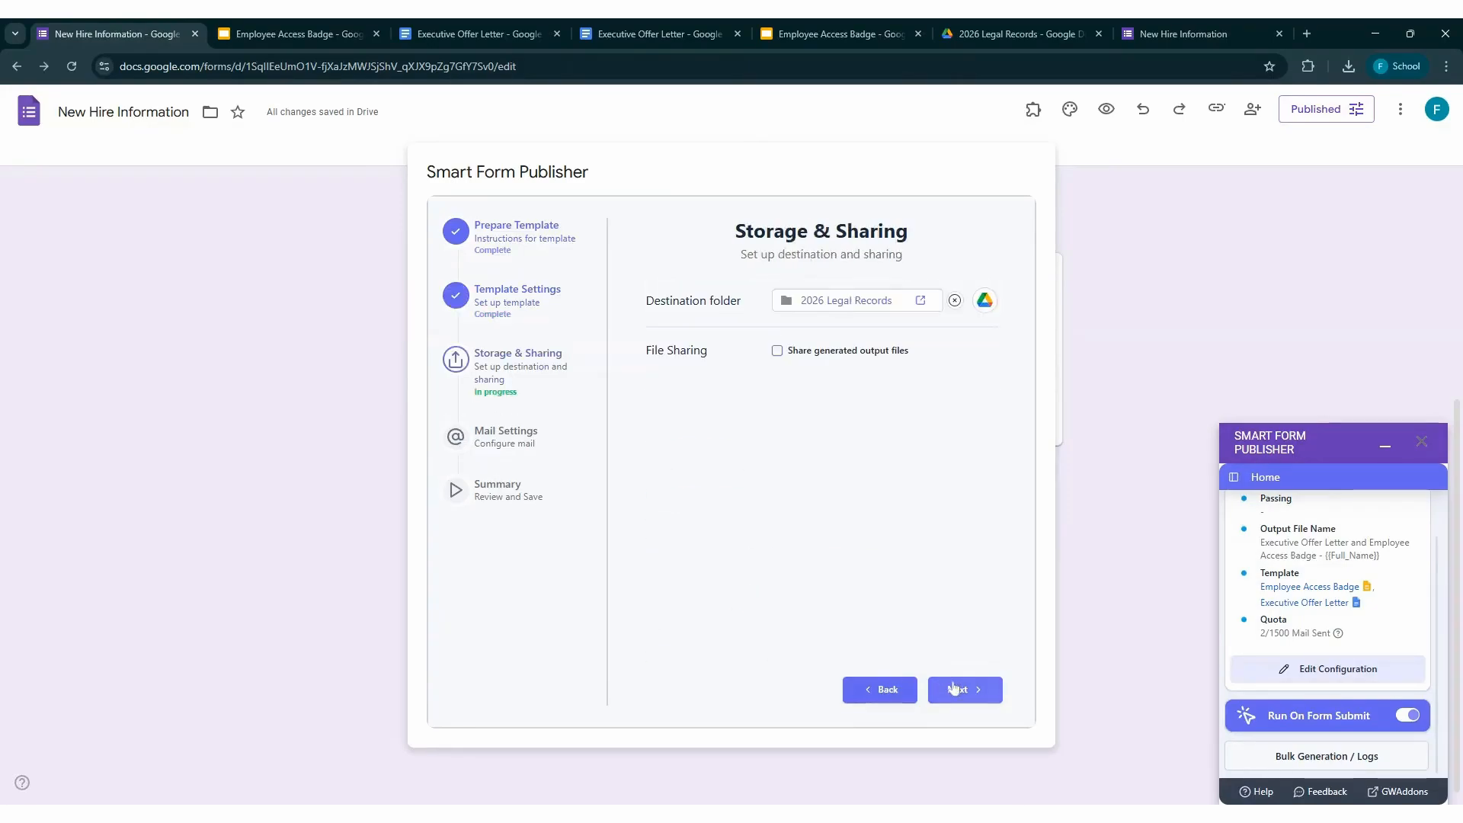
View the 2026 Legal Records destination folder in Drive, return to the form and proceed to the Mail Settings
left_click(846, 301)
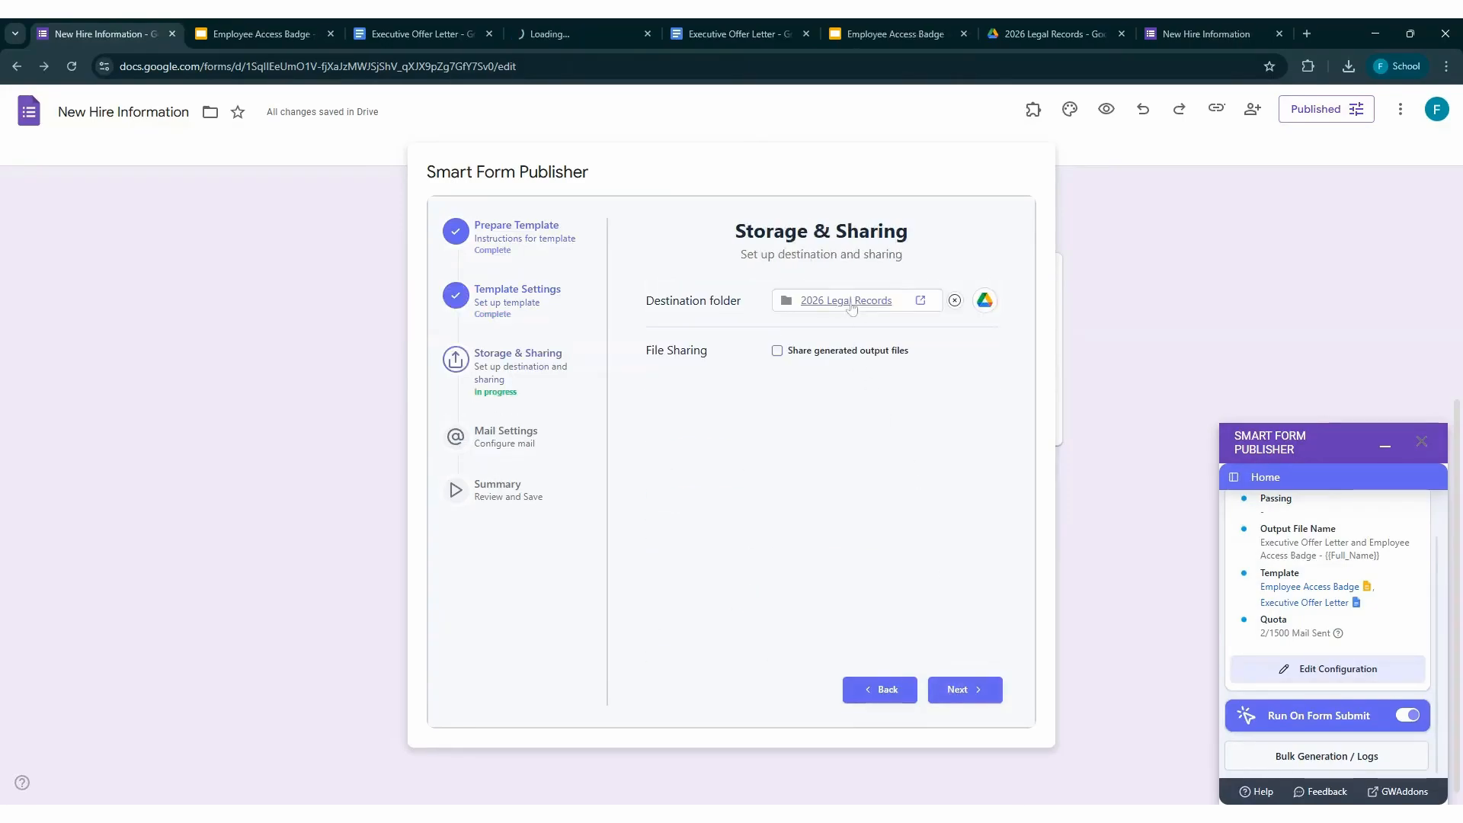
left_click(552, 32)
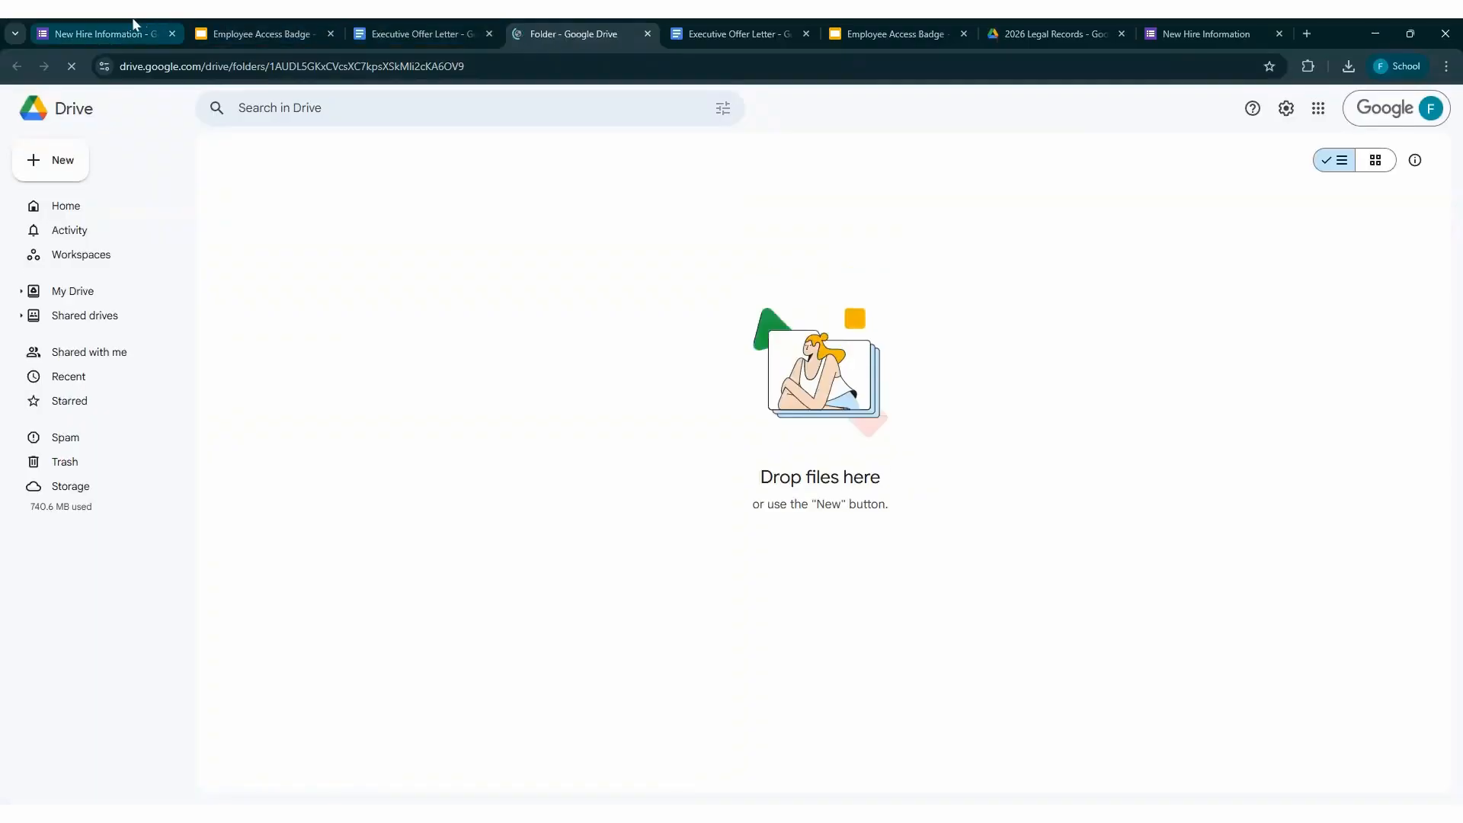
left_click(99, 33)
left_click(957, 689)
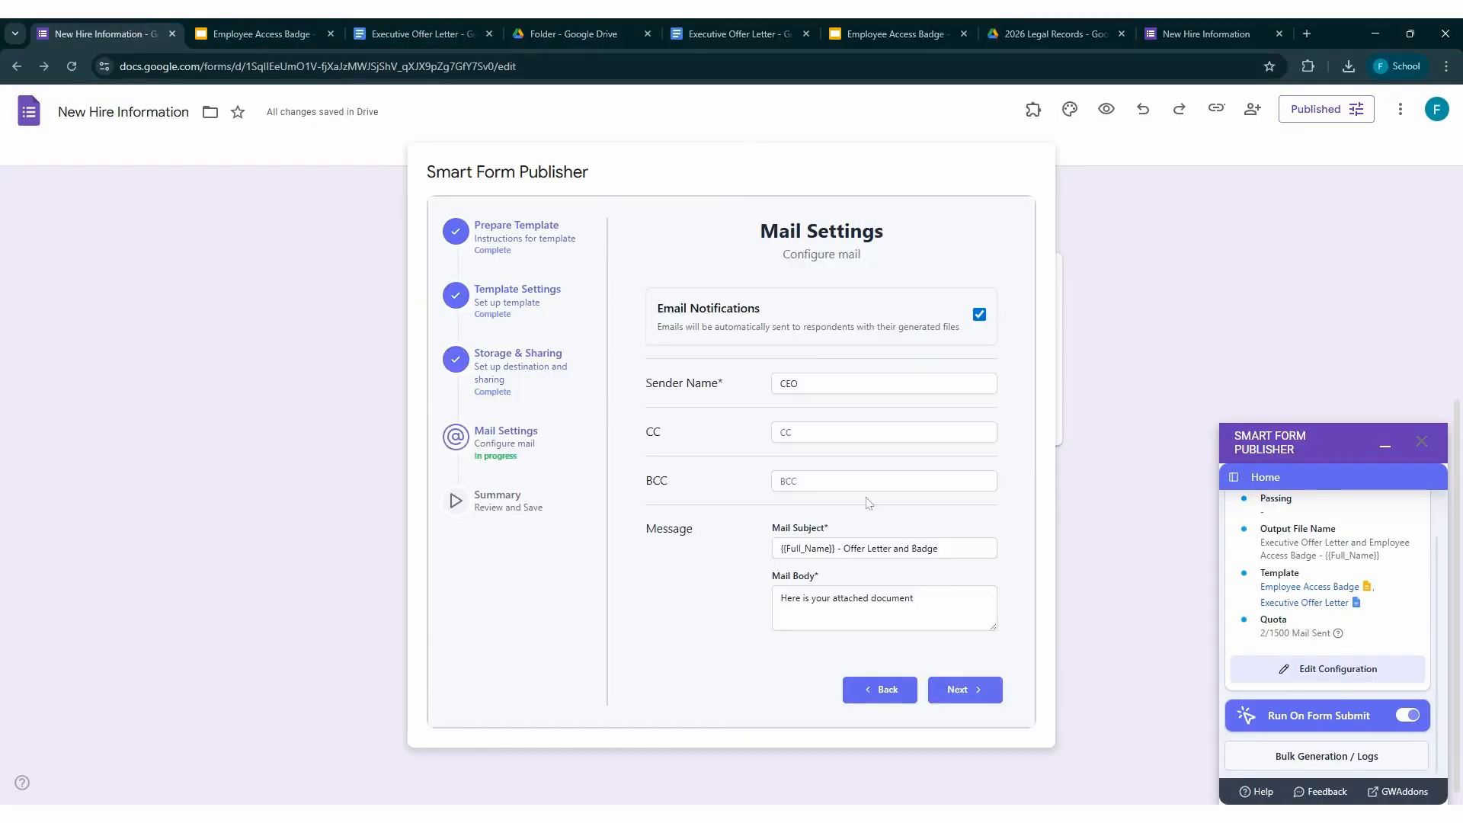
Examine the e-mail's sender name, subject and body without changing them, and proceed to the Summary
double_click(789, 383)
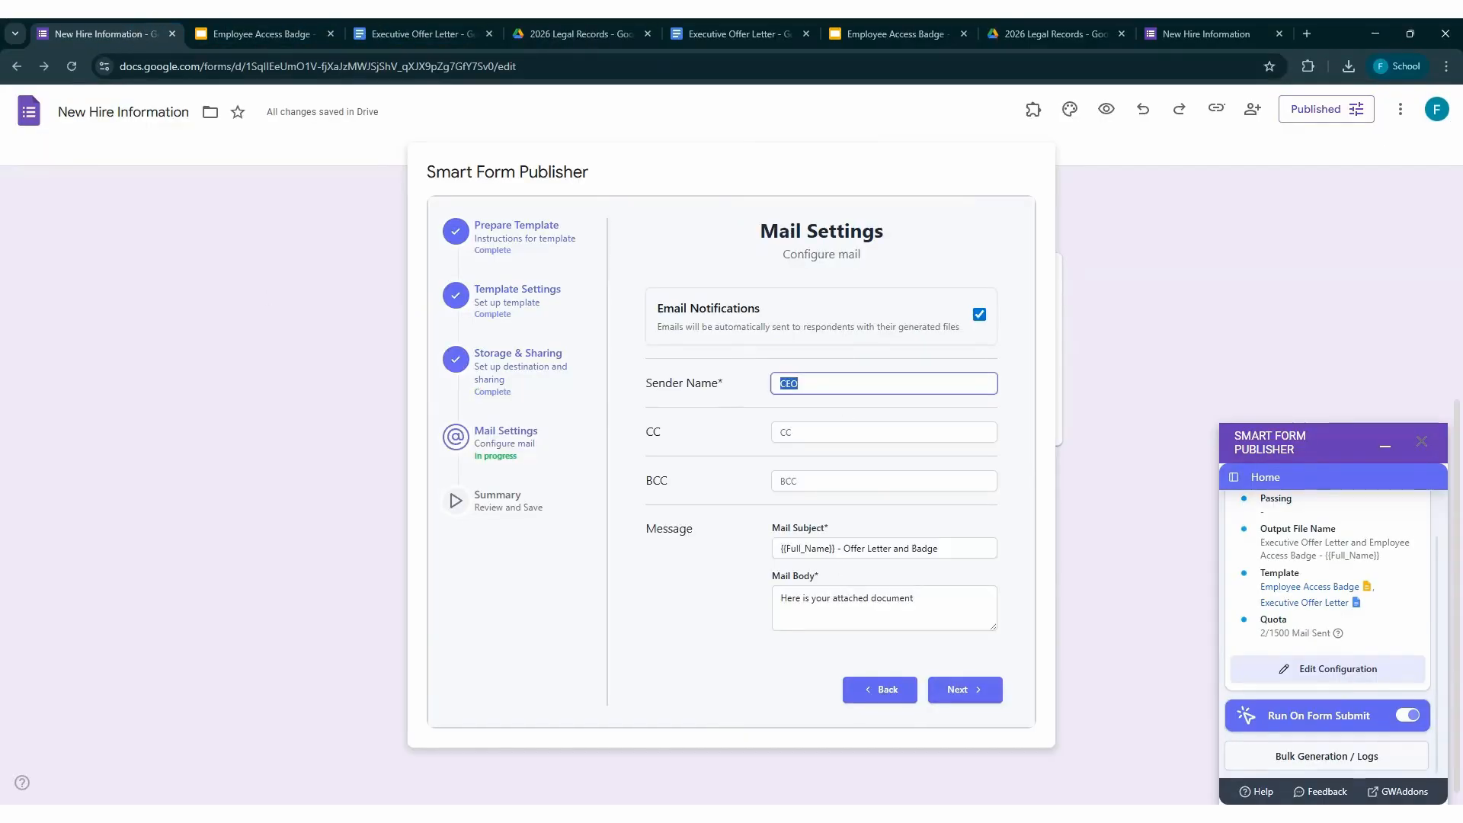
left_click(838, 548)
double_click(851, 598)
left_click(959, 689)
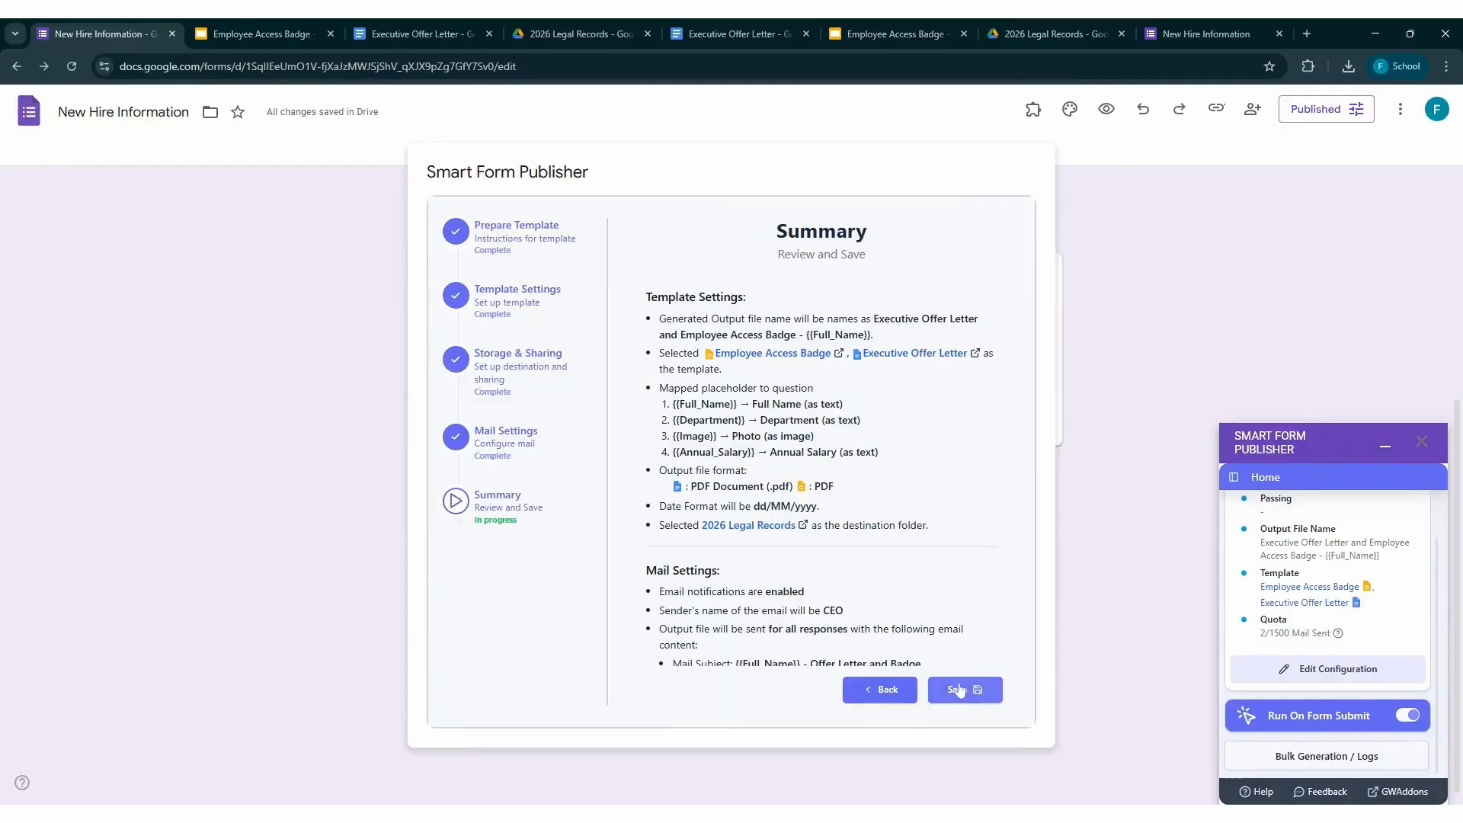
Review the summary of template and mail settings and save the Smart Form Publisher configuration
scroll(933, 618, "down", 1)
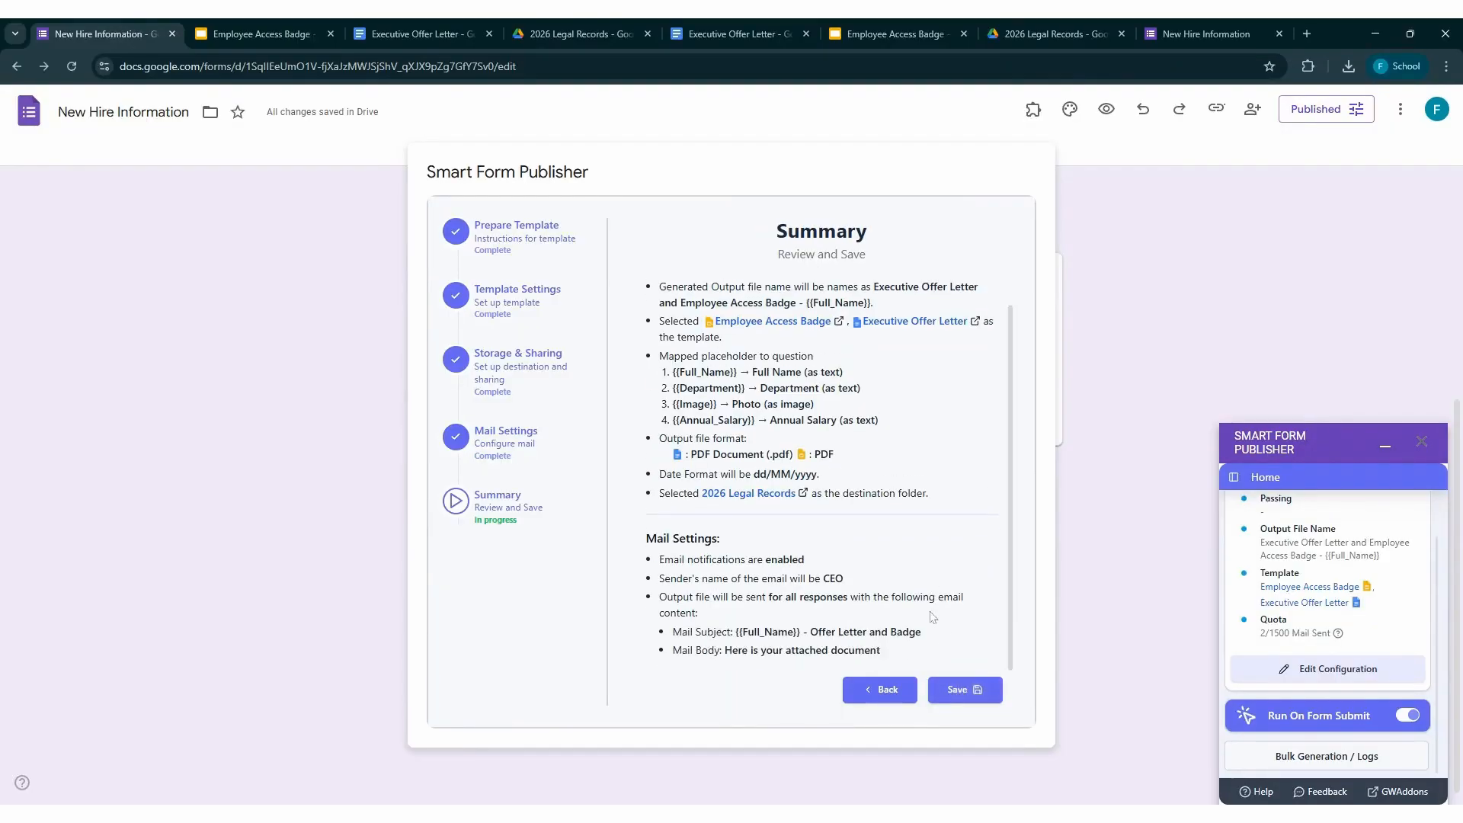
scroll(943, 668, "up", 1)
scroll(942, 668, "down", 1)
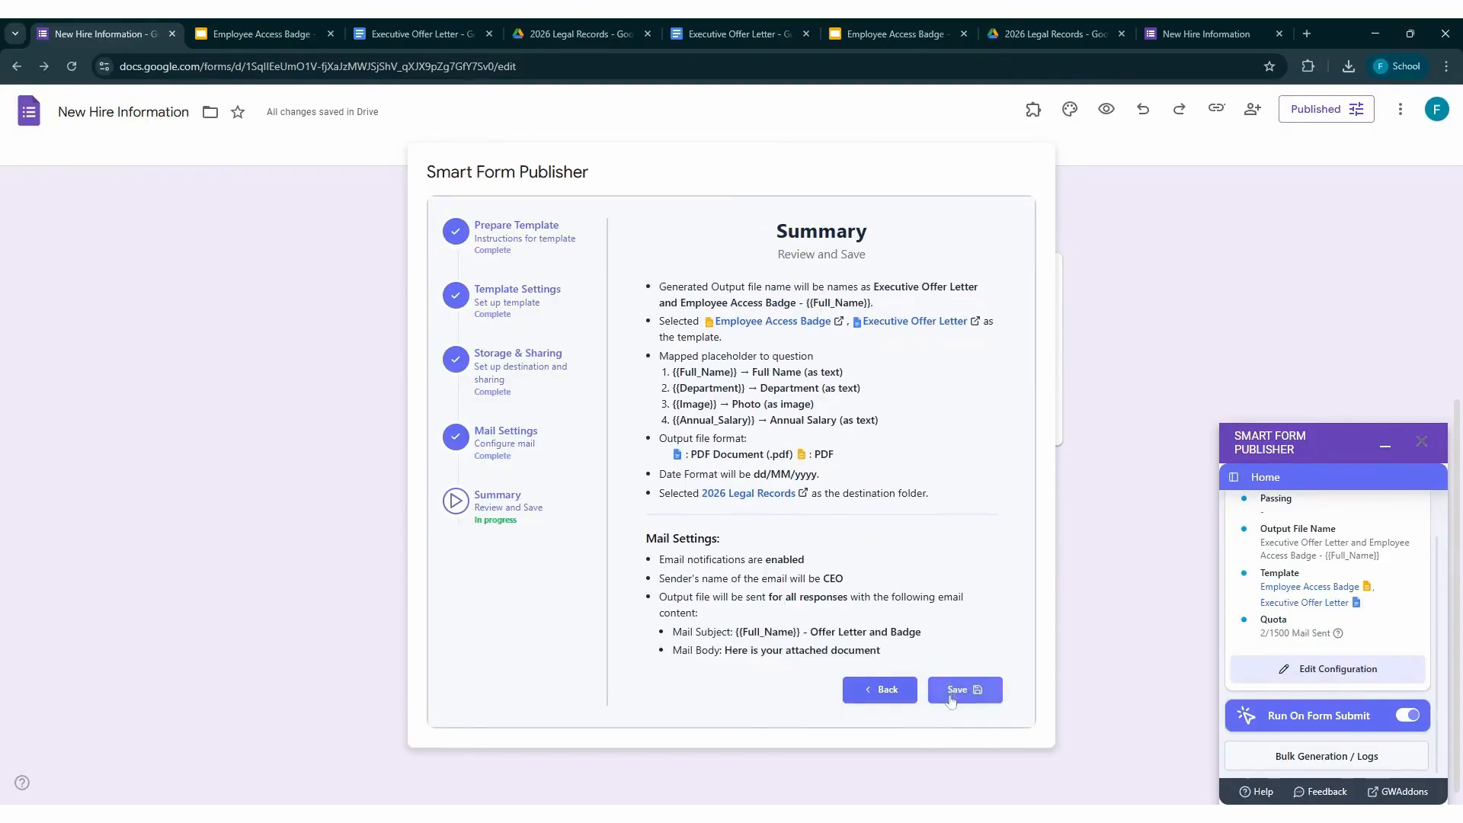
left_click(952, 691)
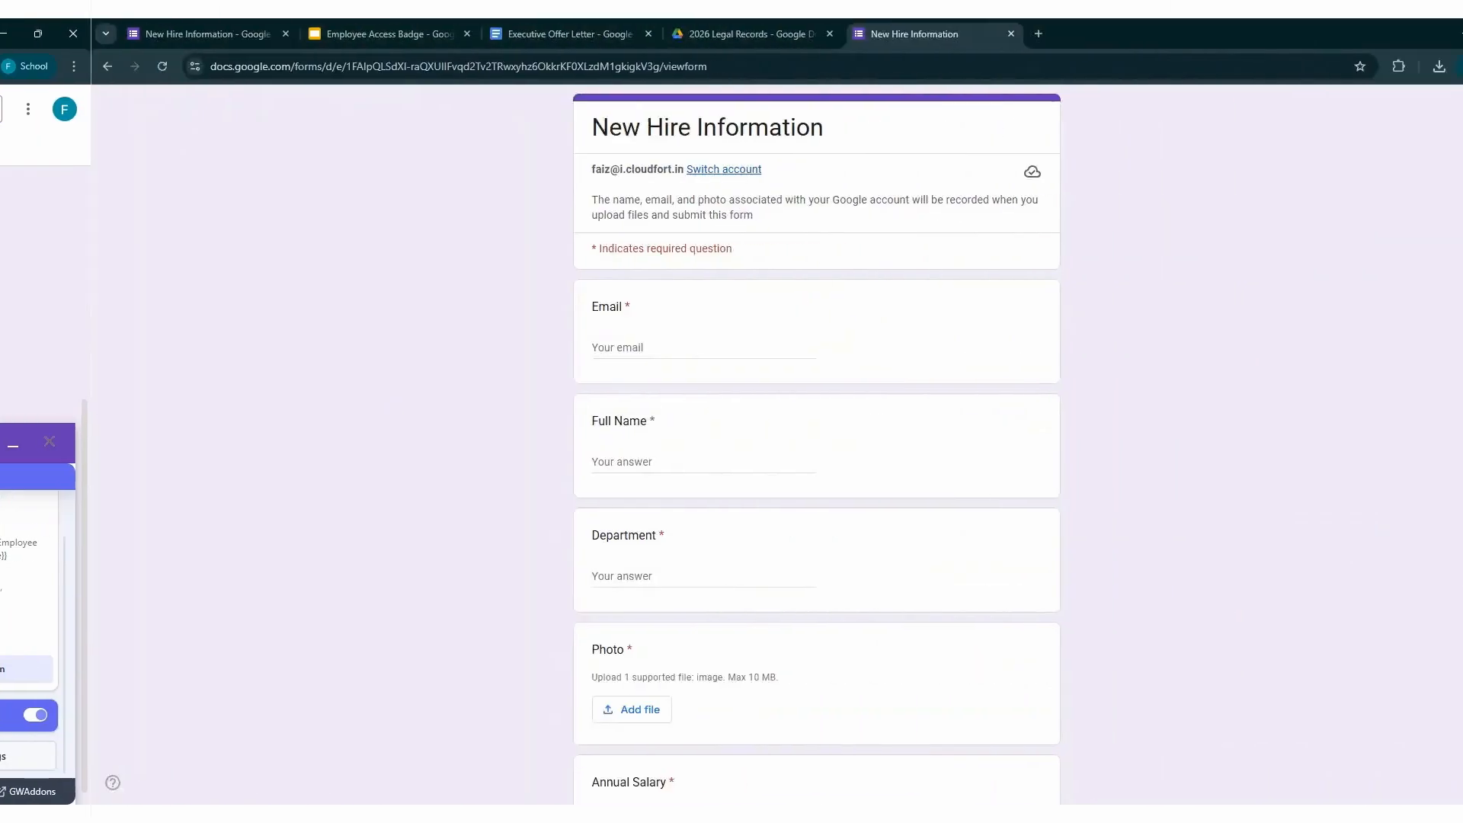
In the live New Hire Information form, fill in the new hire's e-mail and full name and enter Marketing as the department
left_click_drag(591, 128, 839, 128)
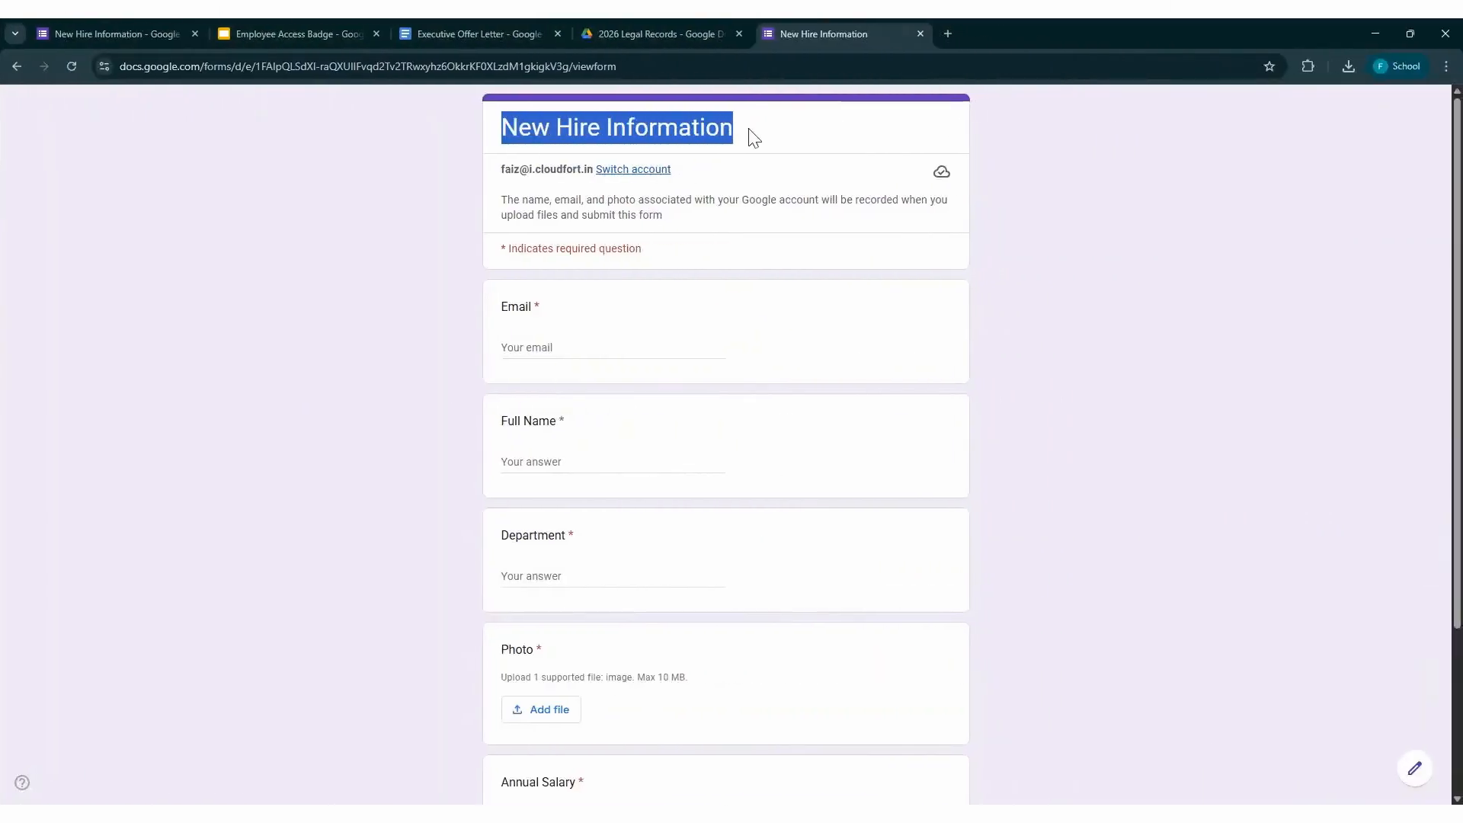
left_click(648, 349)
left_click(579, 380)
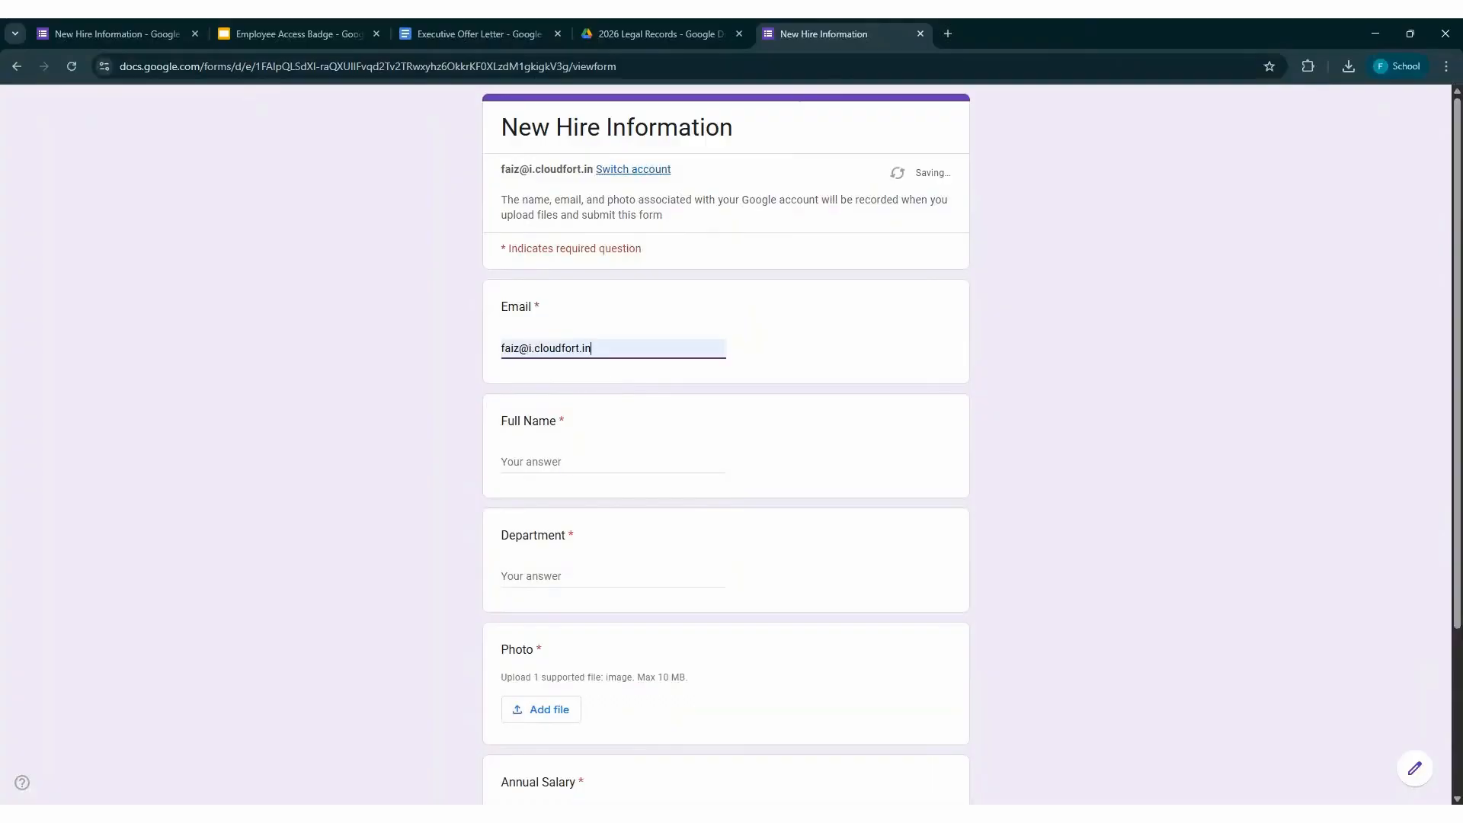
left_click(609, 462)
type("Jordan Smith")
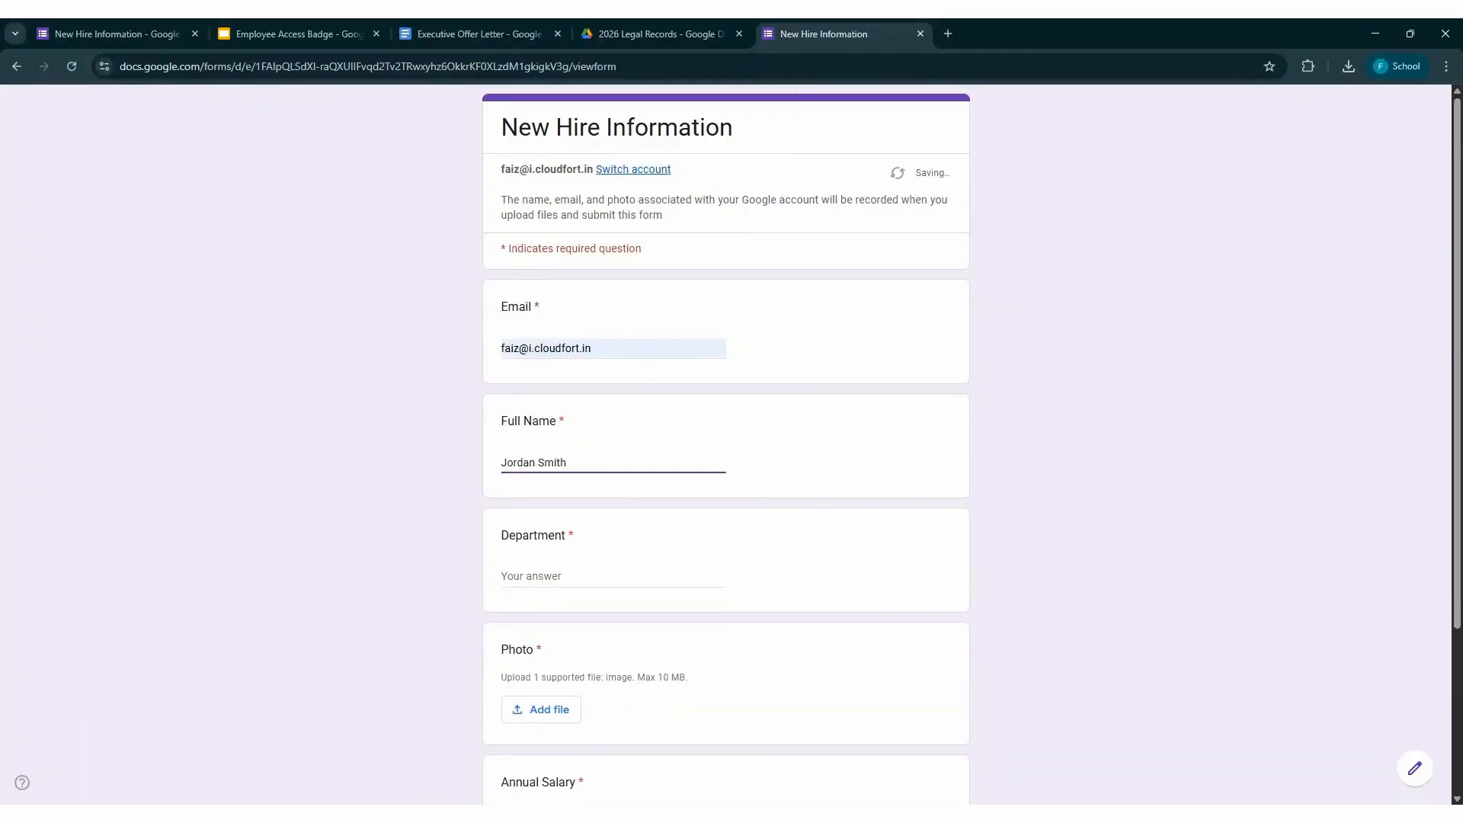
key("Tab")
type("M")
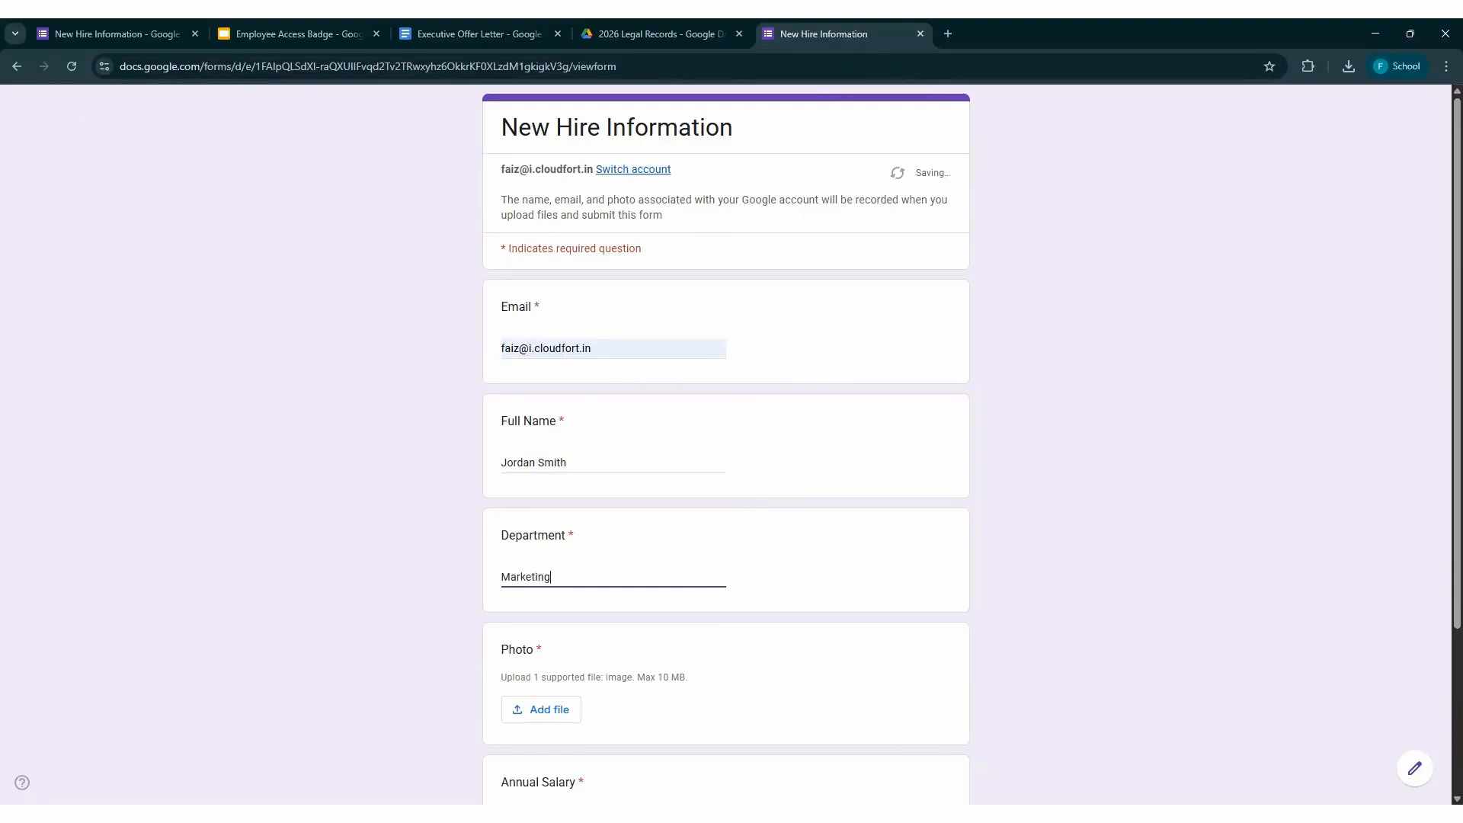
Upload the image download.jpg from the computer as the answer to the Photo question
key("Tab")
key("Return")
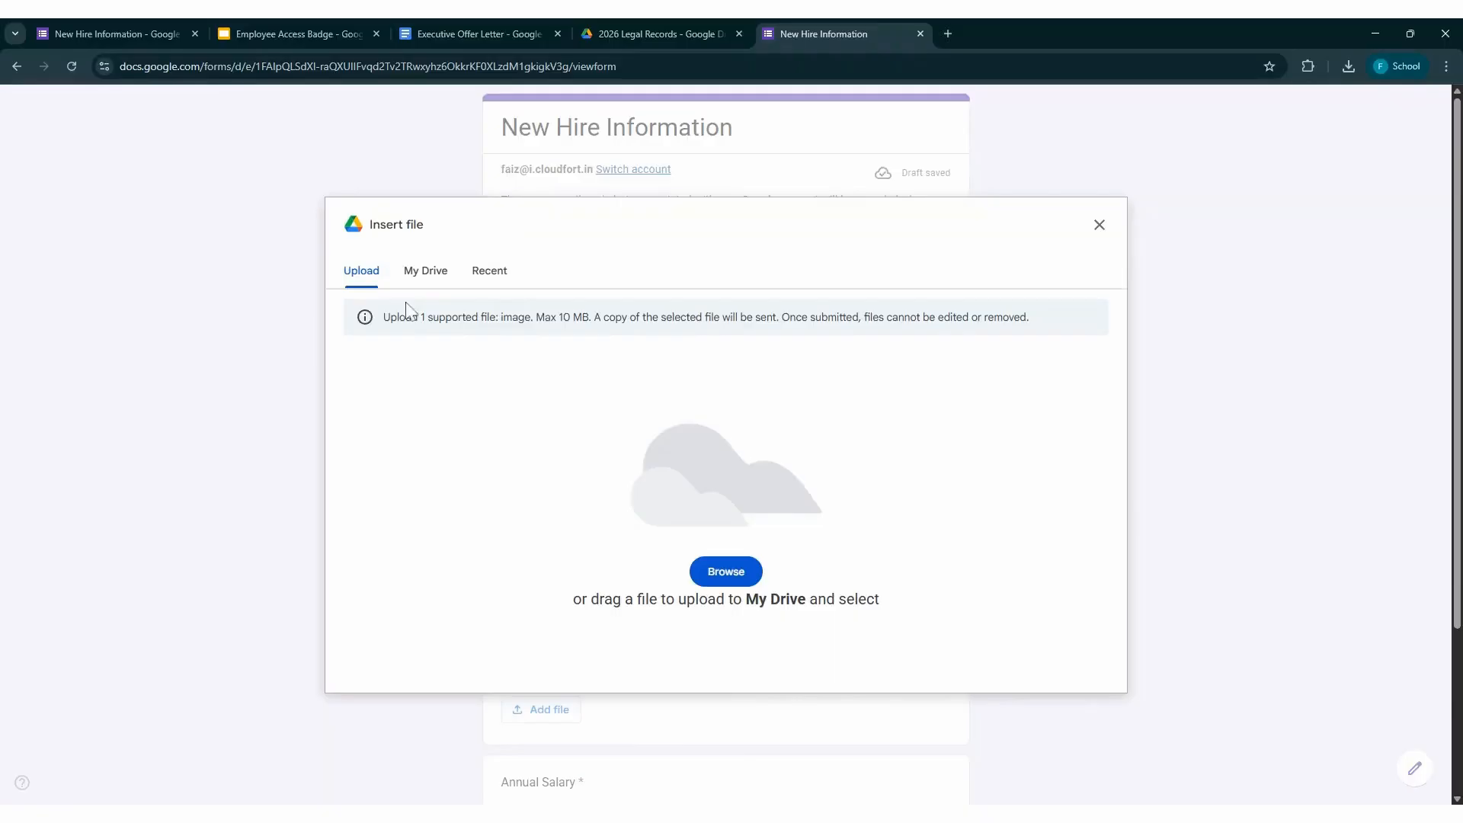
left_click(735, 574)
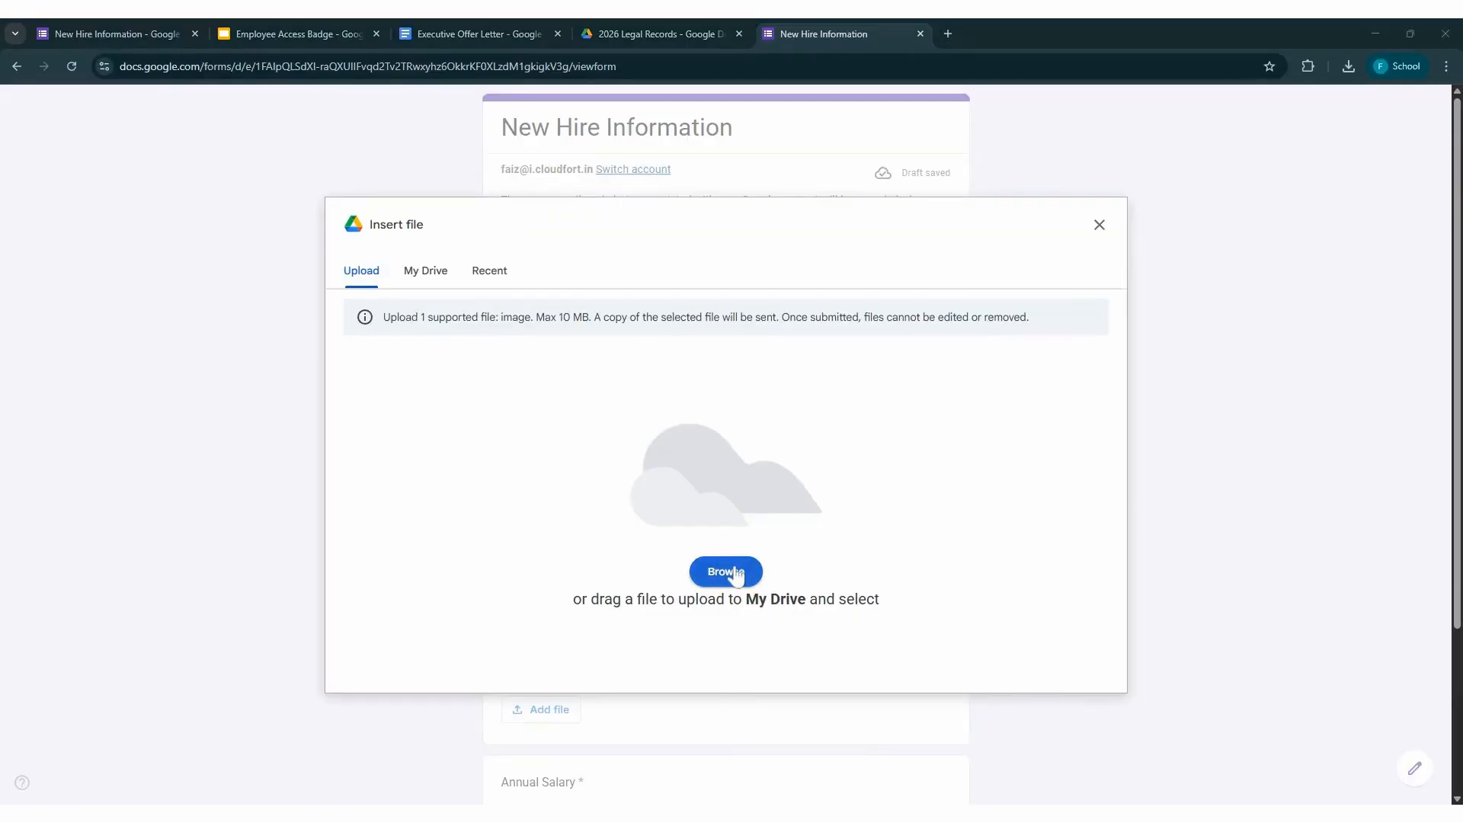
double_click(361, 293)
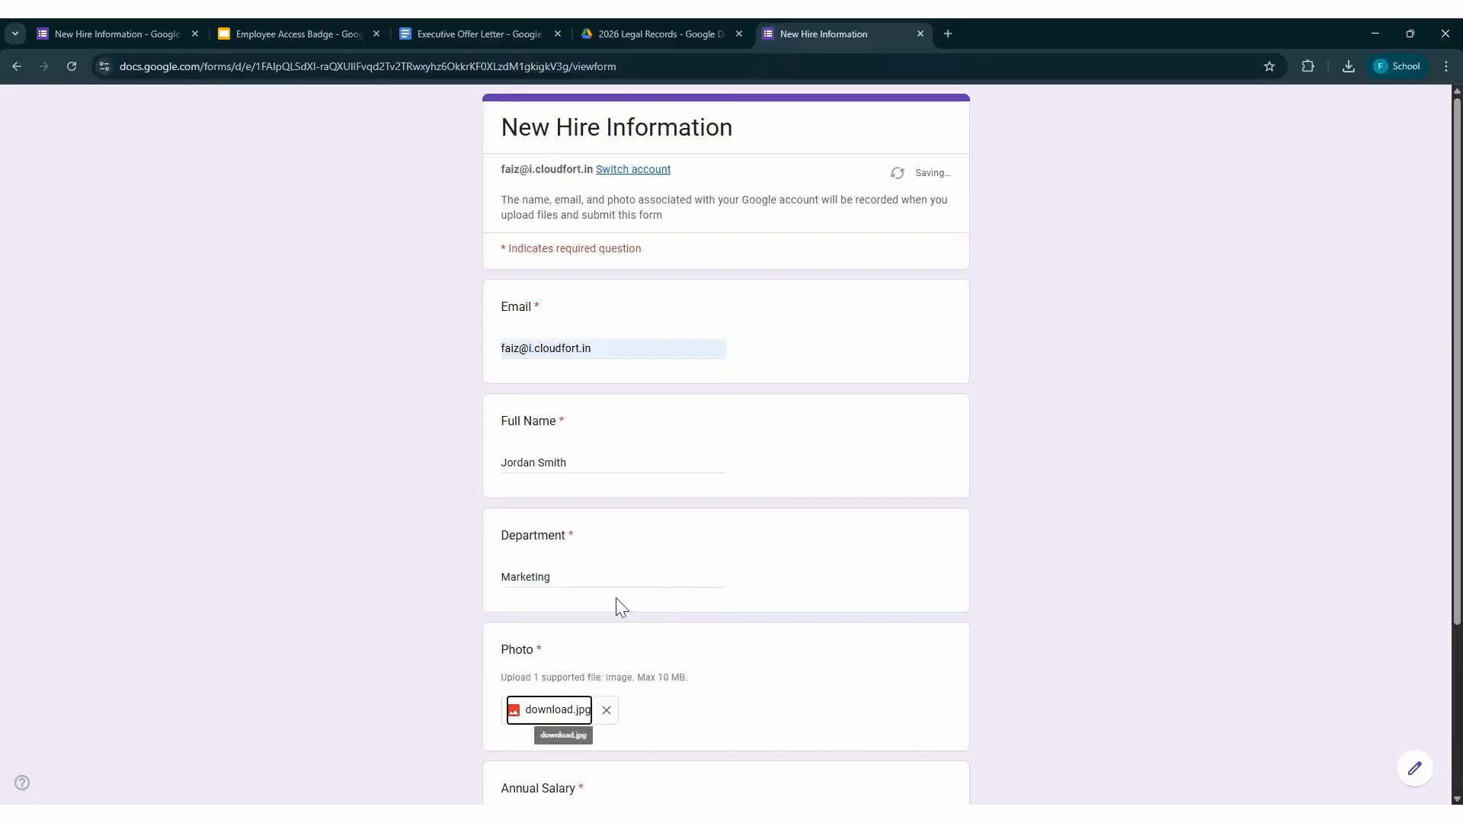
Enter 4,50,000 as the Annual Salary answer and submit the New Hire Information form
scroll(617, 604, "down", 3)
left_click(560, 602)
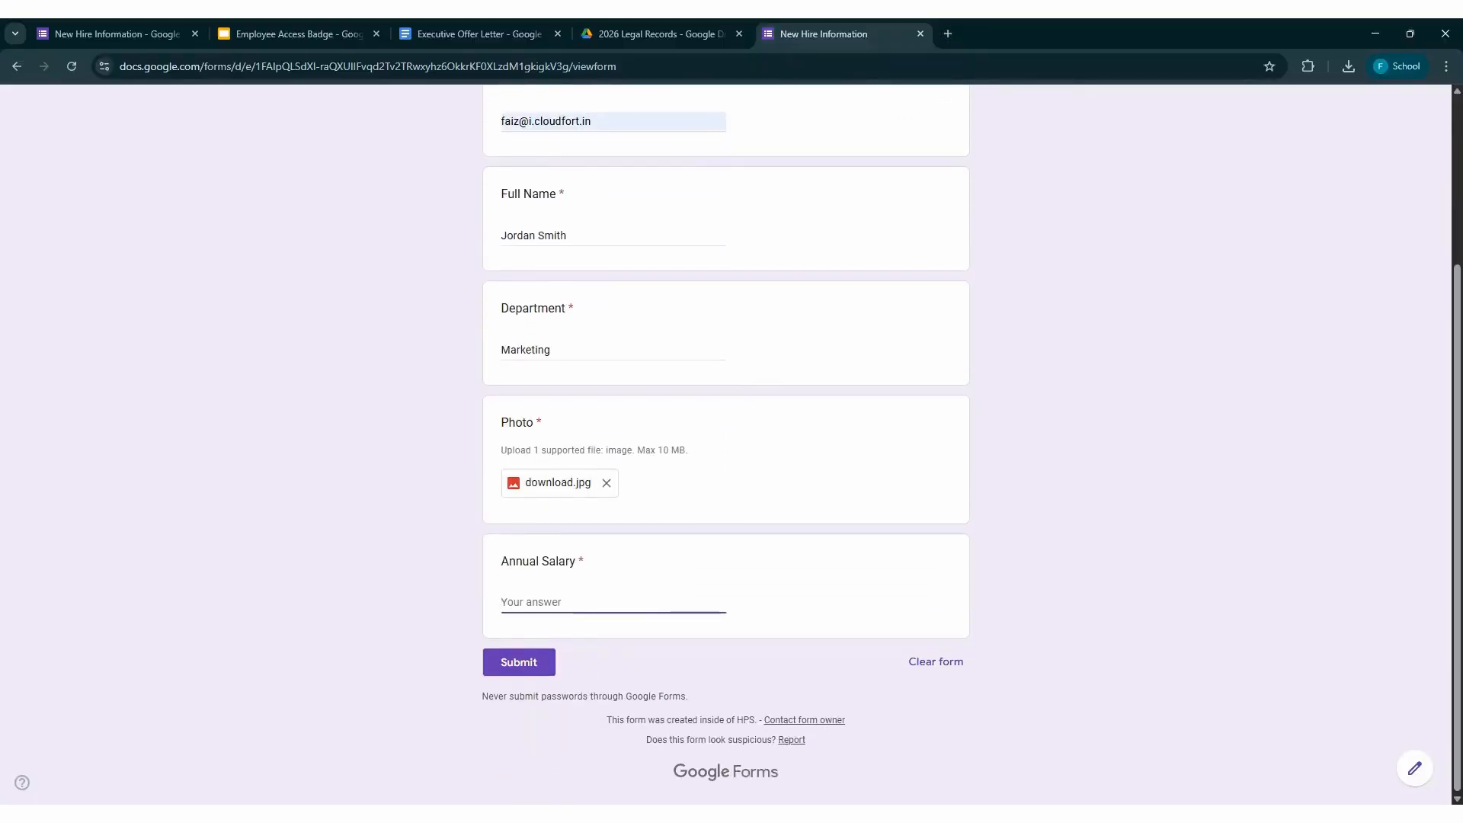
type("4,50,000")
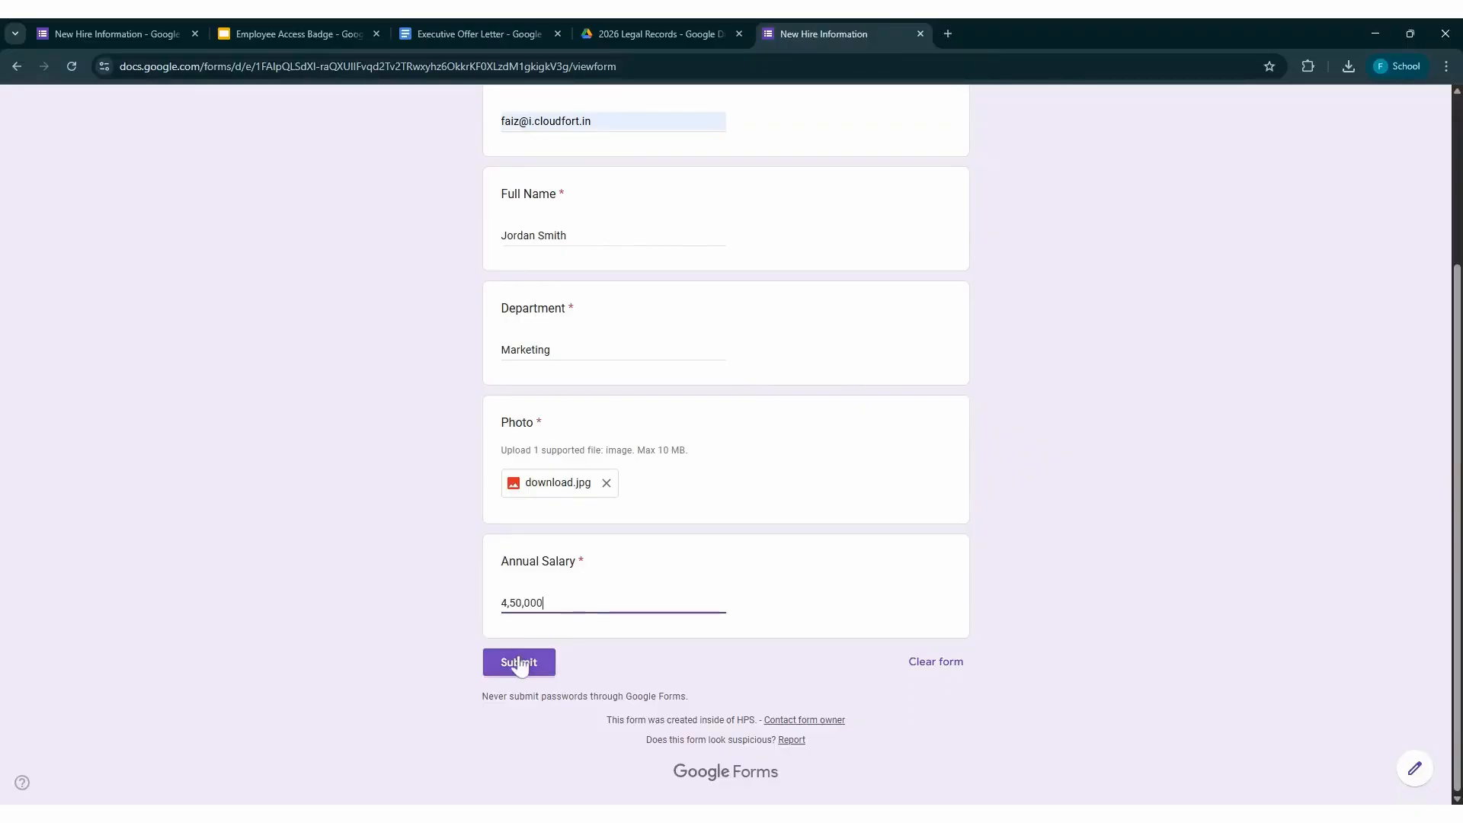
left_click(521, 664)
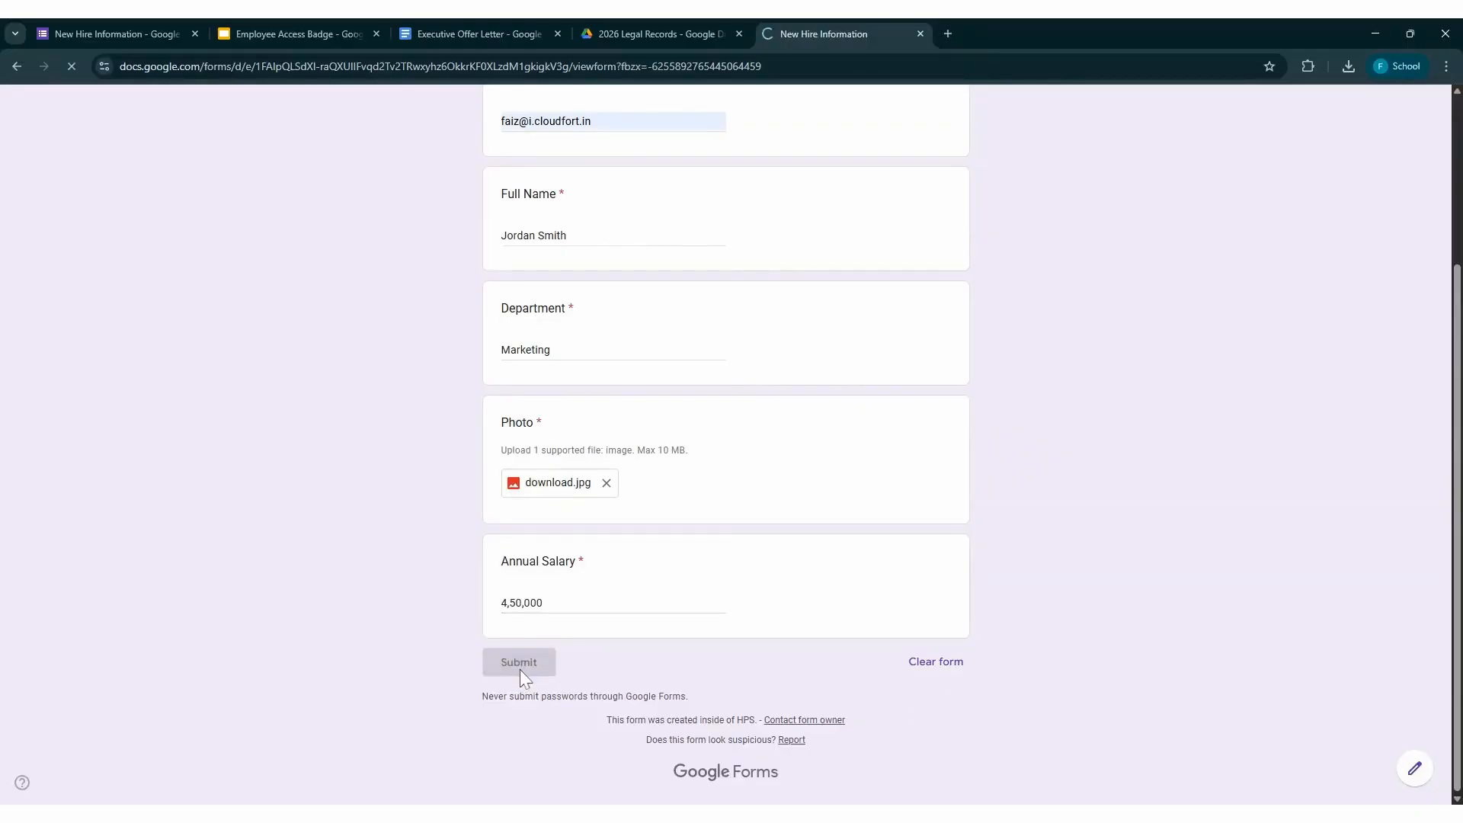
Open Gmail in a new browser tab and open the received Offer Letter and Badge e-mail
left_click(949, 40)
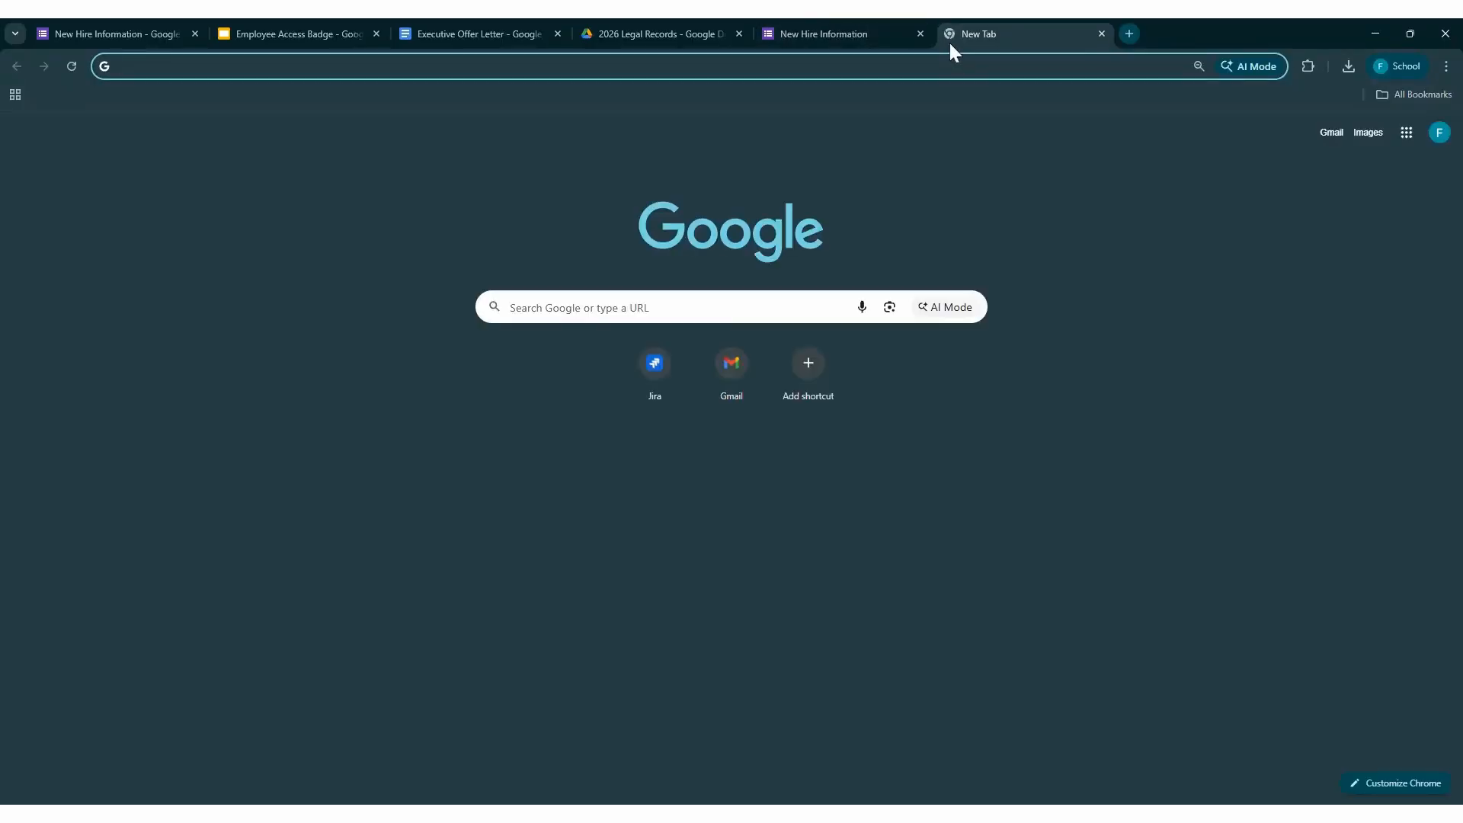
left_click(1333, 134)
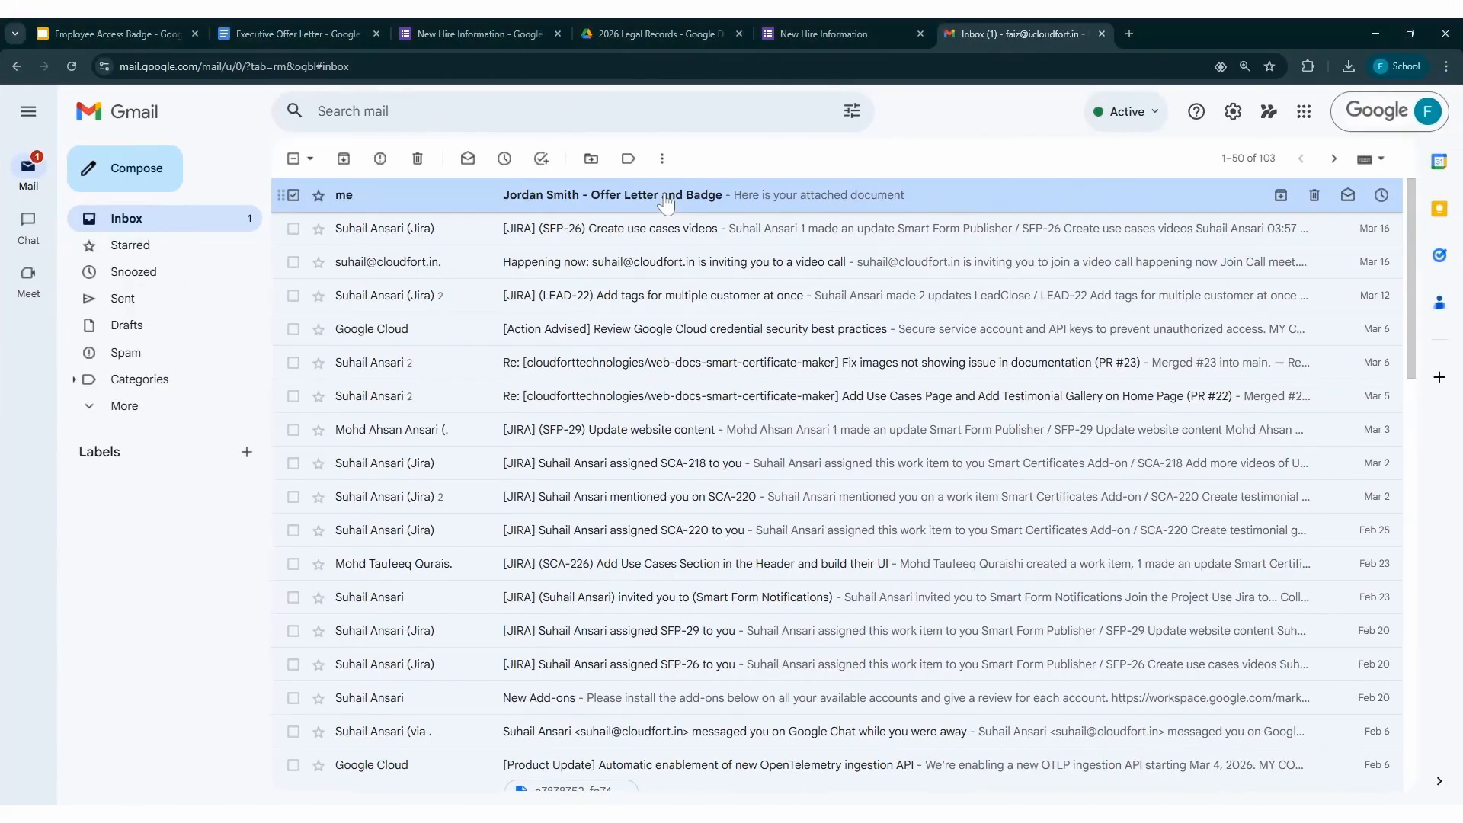
left_click(666, 198)
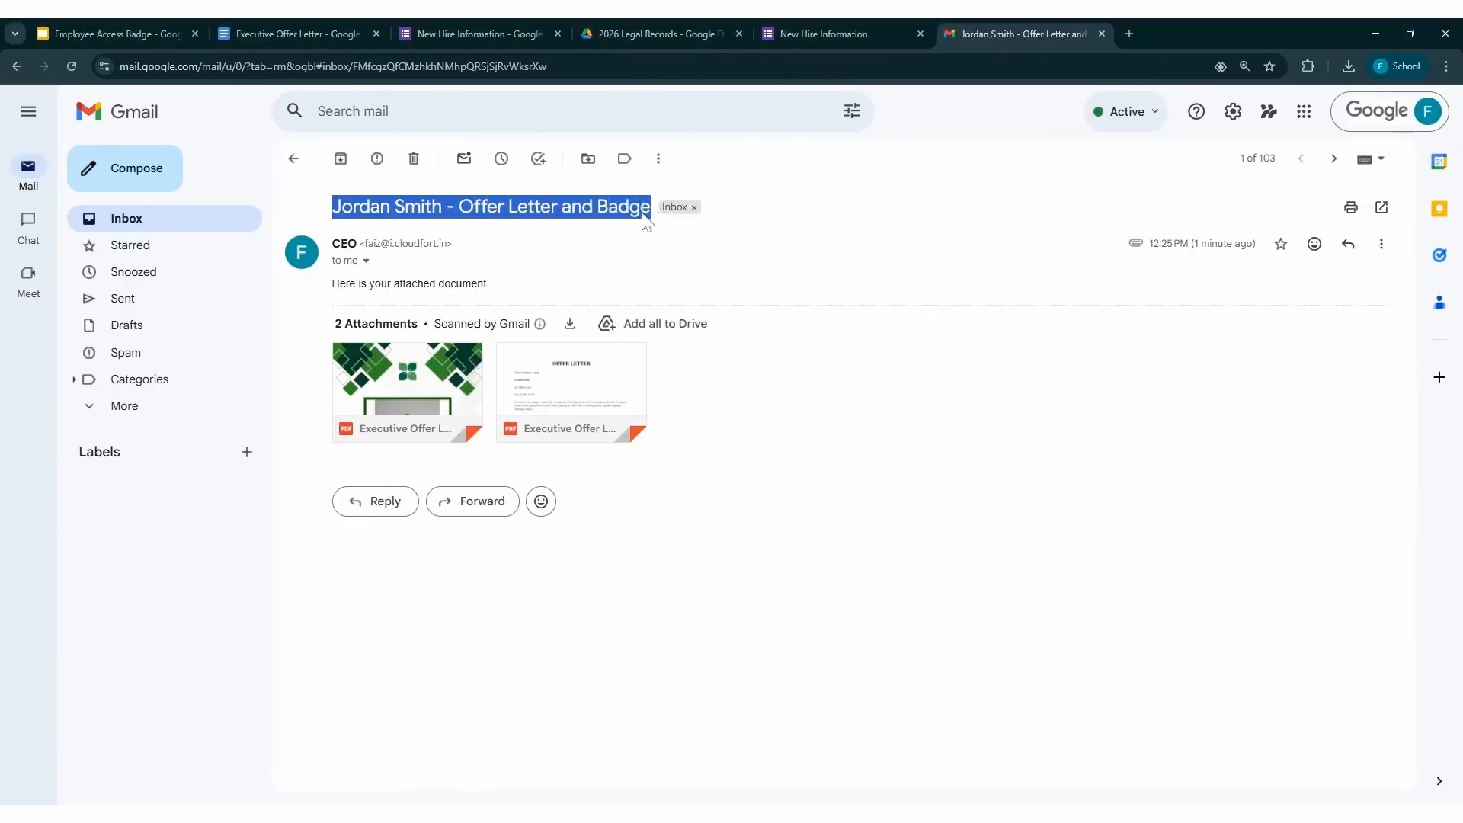
Preview both PDF attachments, checking the badge's photo, name and department and the offer letter's name and salary
left_click(416, 396)
scroll(655, 463, "down", 7)
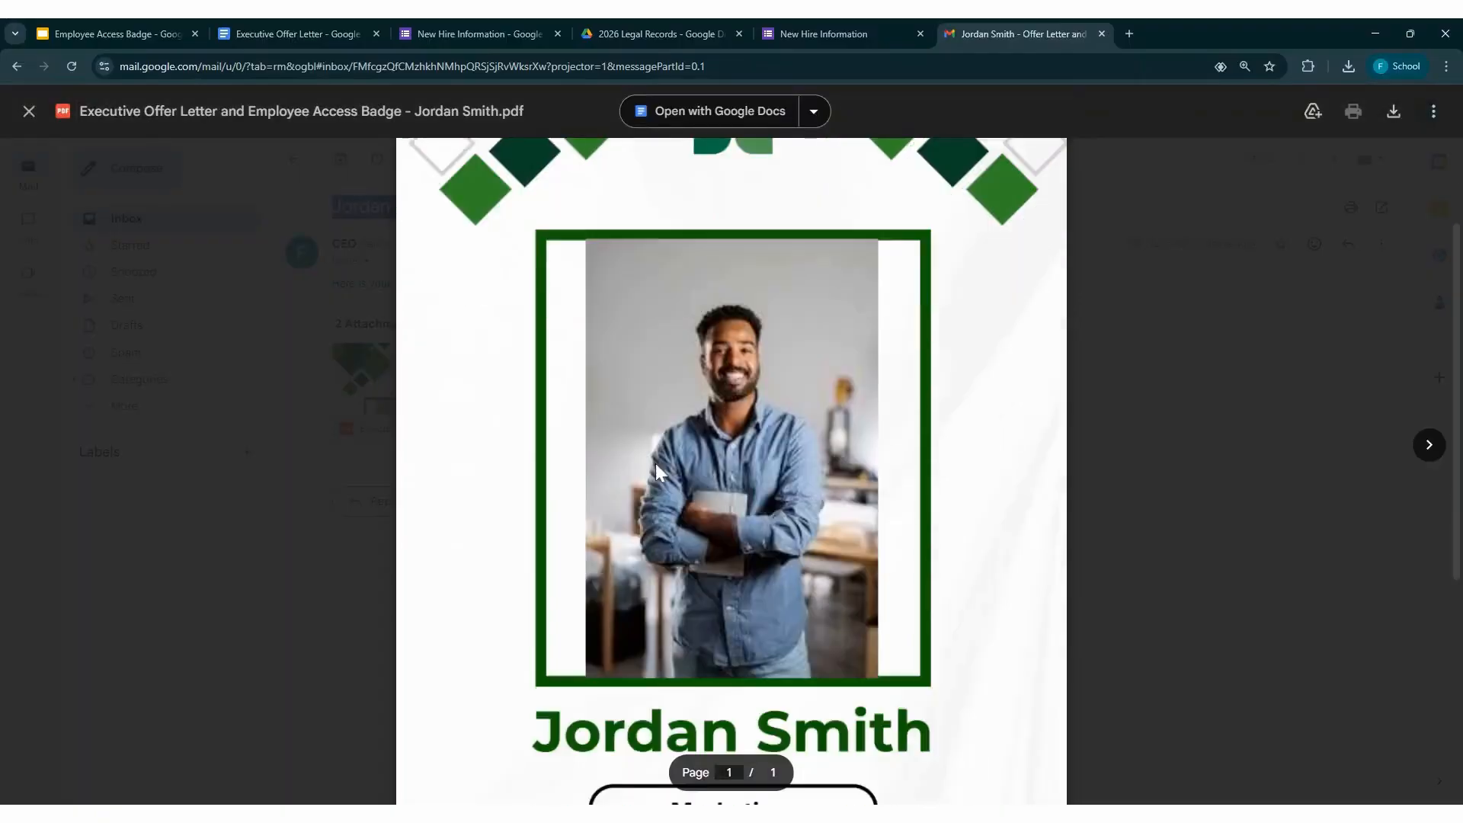
triple_click(732, 355)
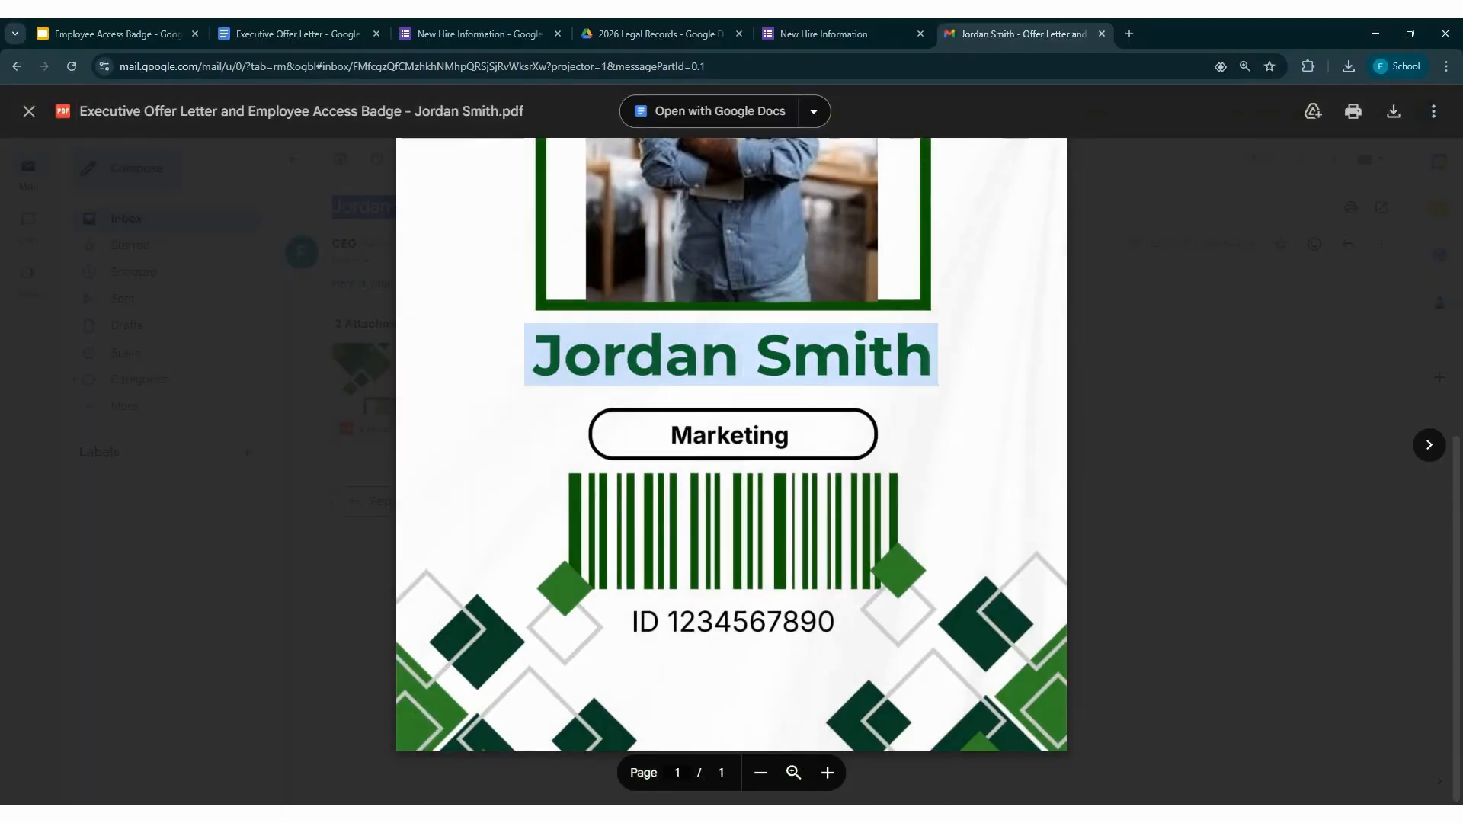
double_click(729, 435)
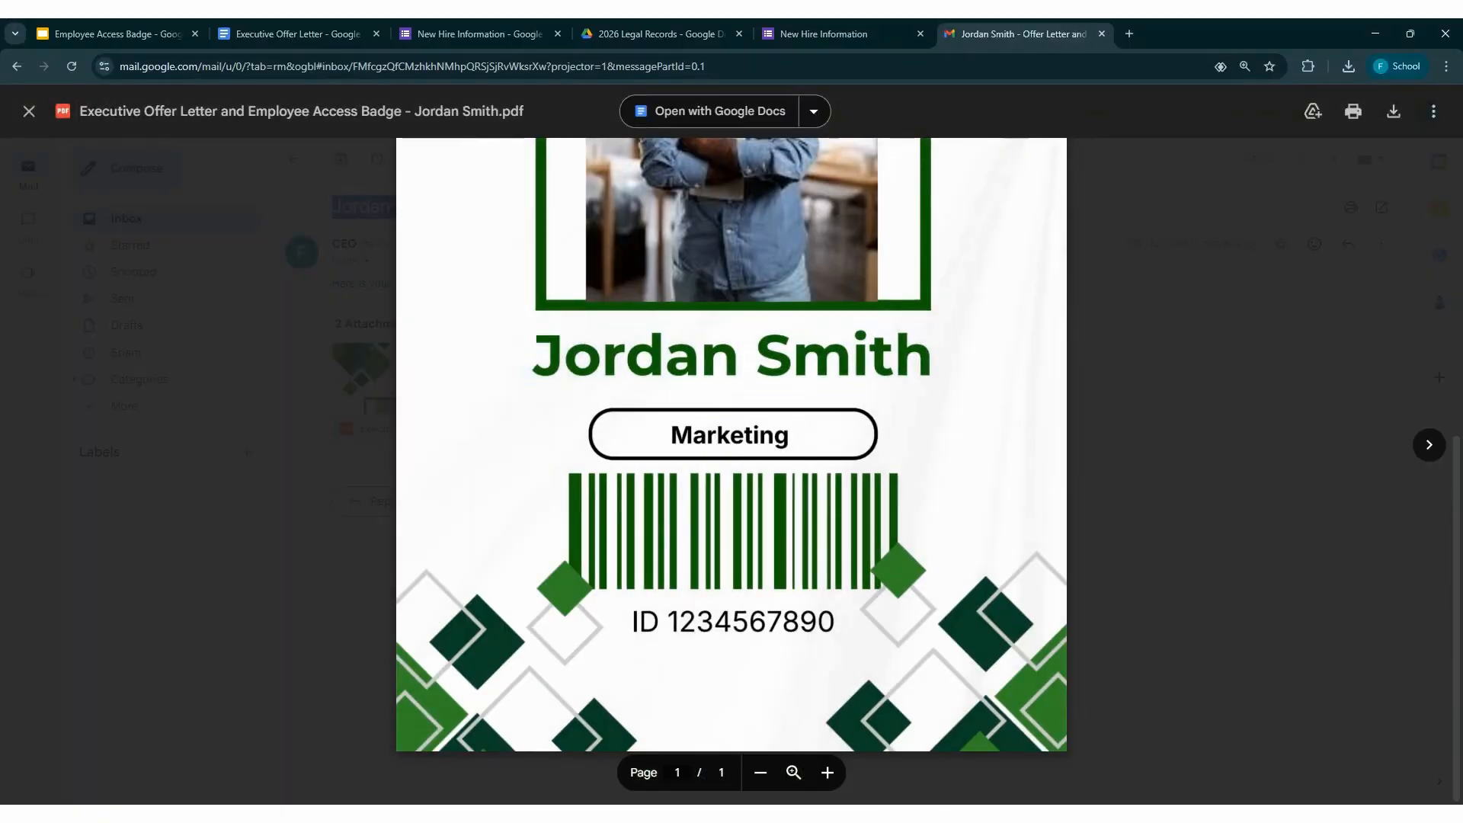
left_click(262, 258)
left_click(533, 381)
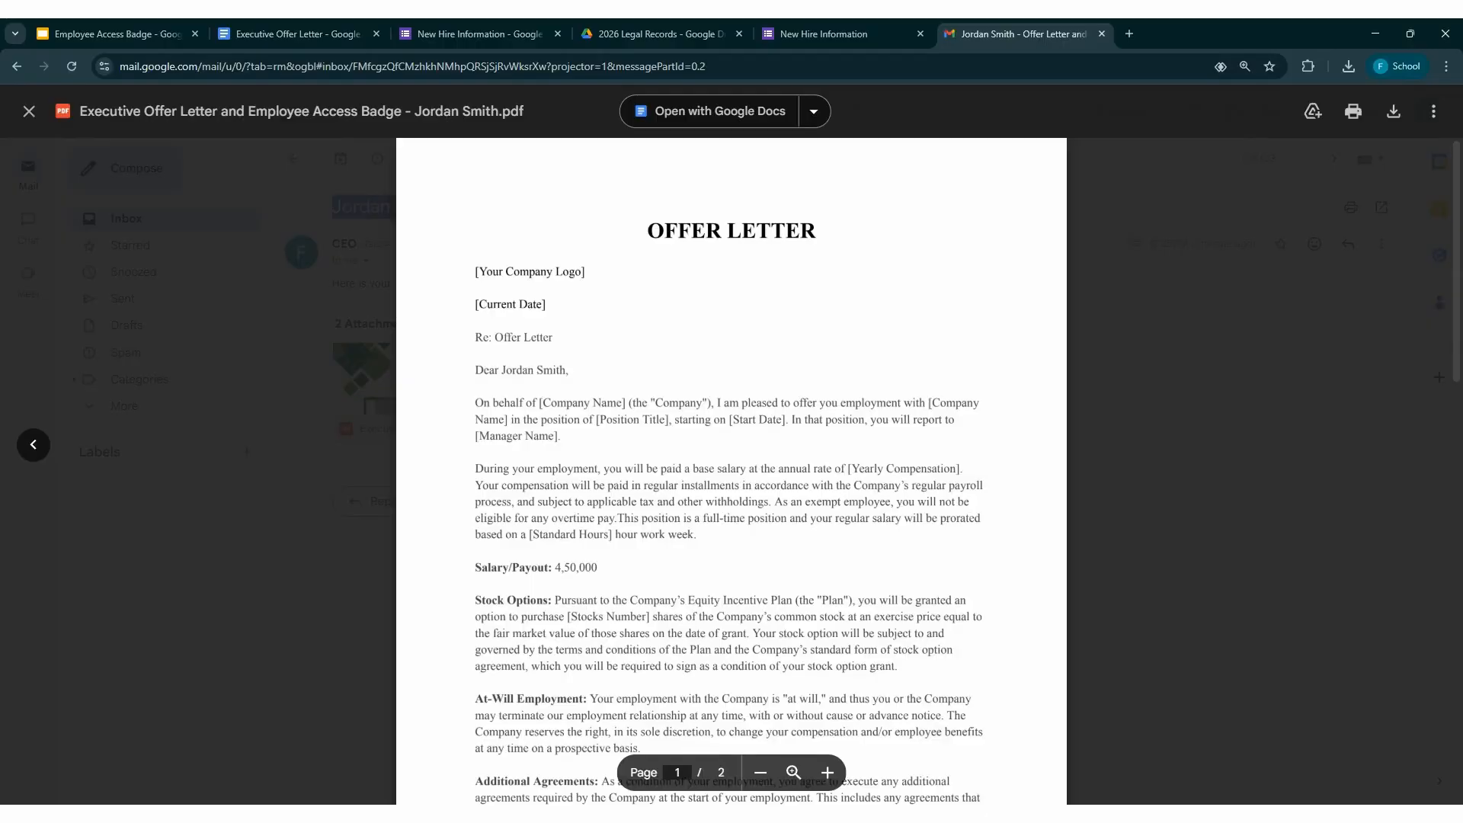
scroll(731, 457, "down", 3)
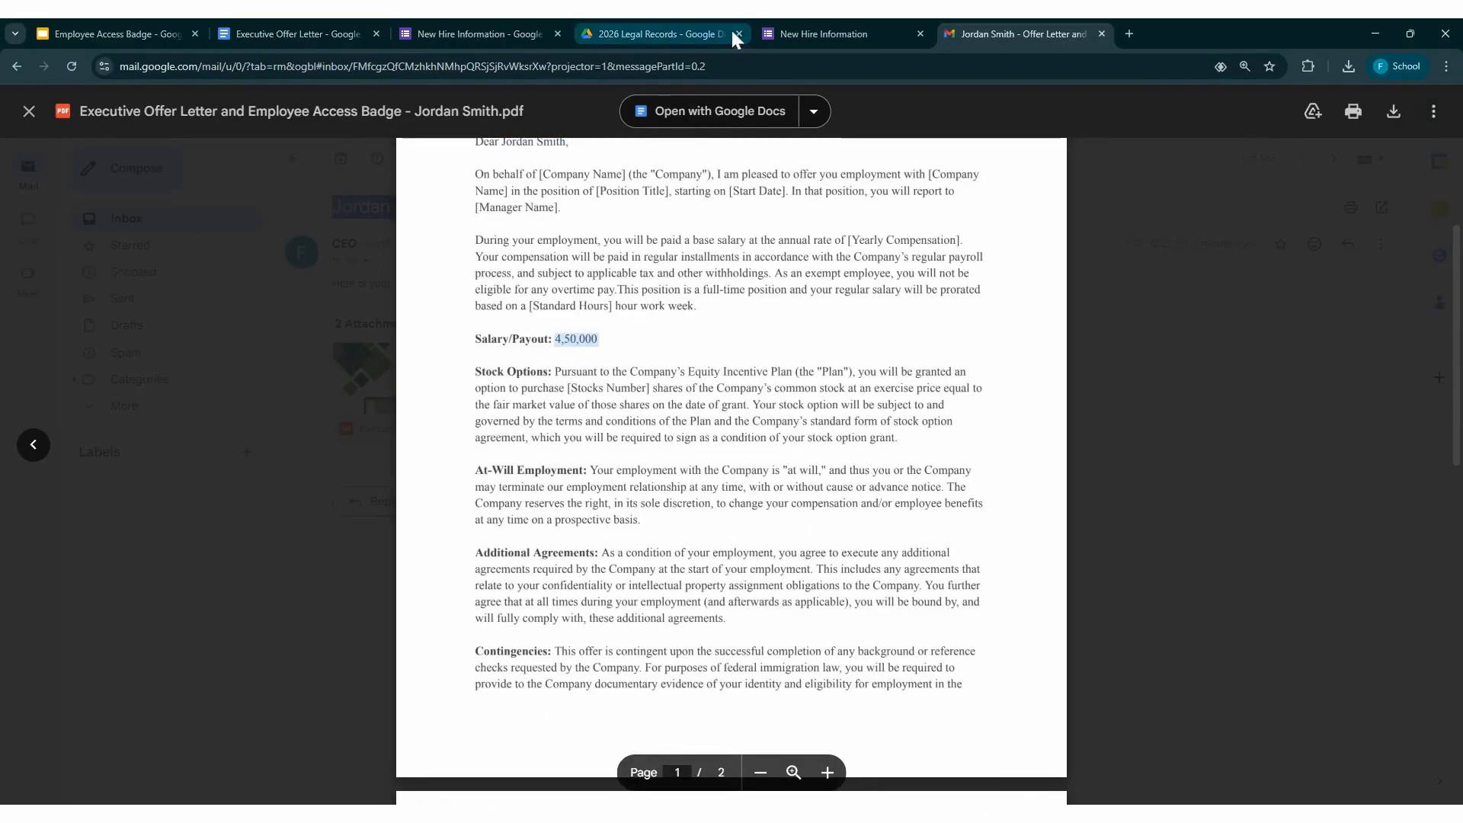
Switch to the 2026 Legal Records folder in Google Drive and preview the saved offer letter and access badge PDFs
left_click(663, 21)
left_click(499, 276)
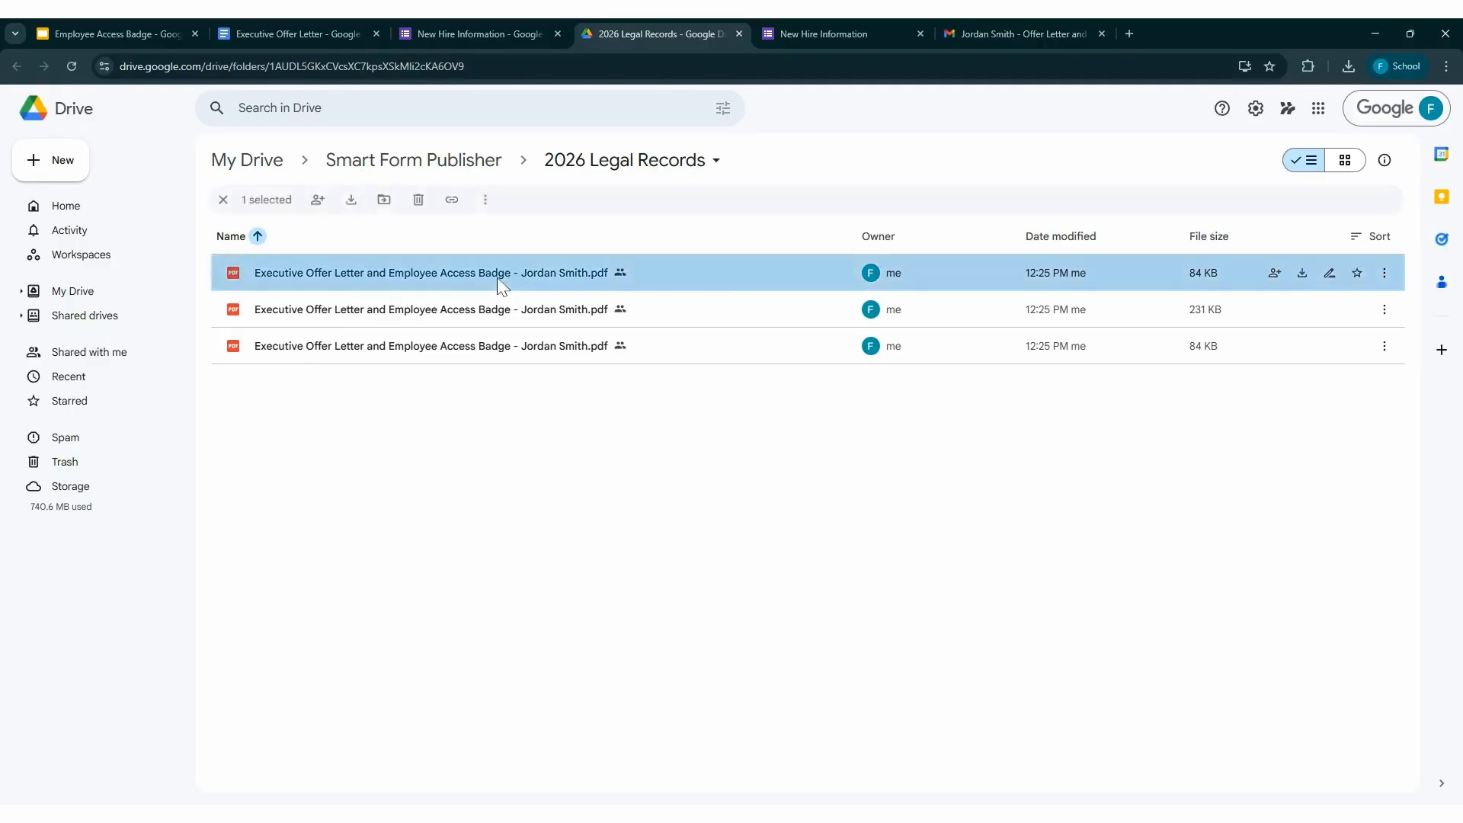
double_click(496, 278)
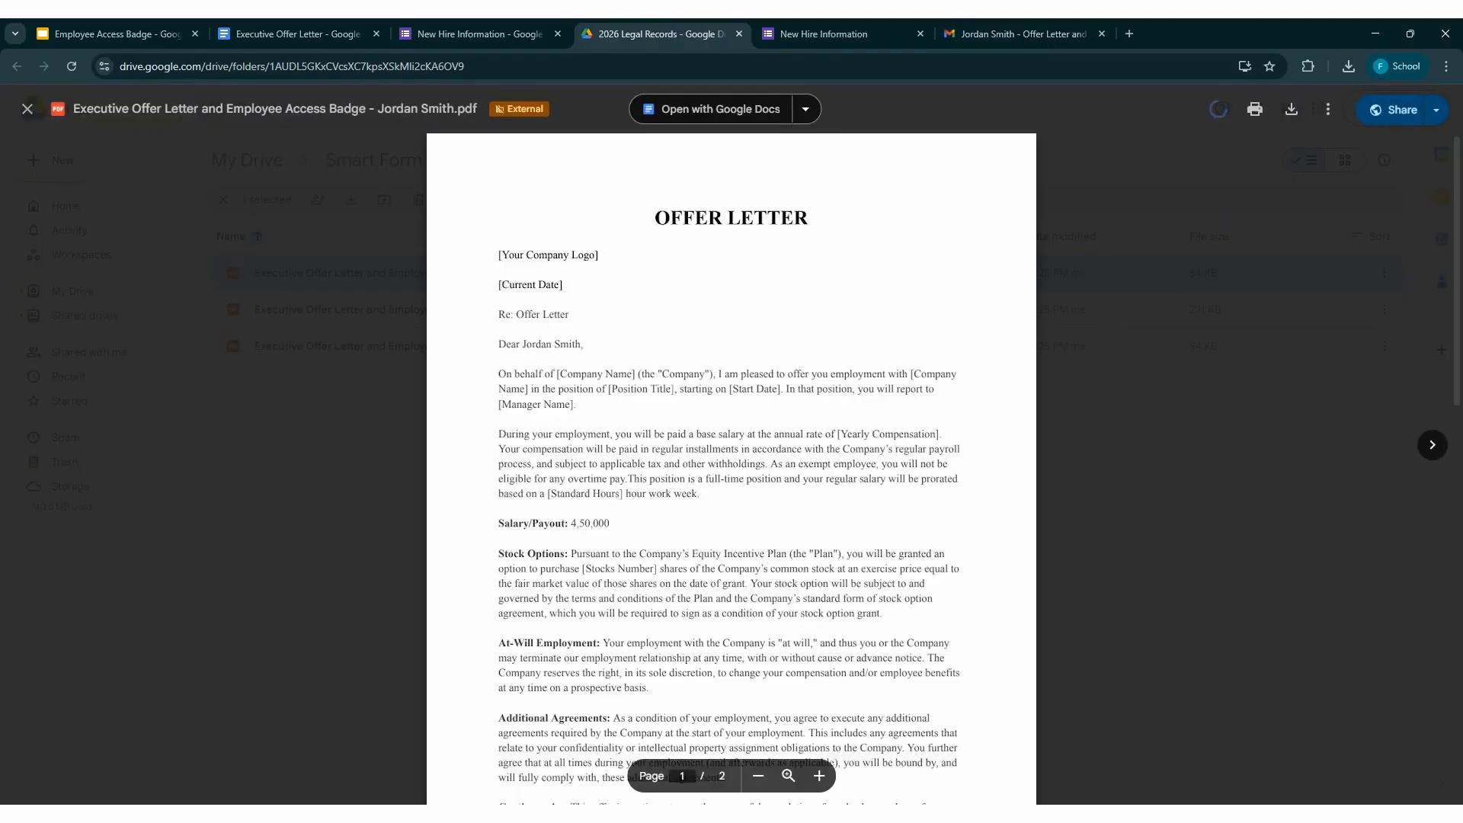
left_click(322, 370)
double_click(358, 309)
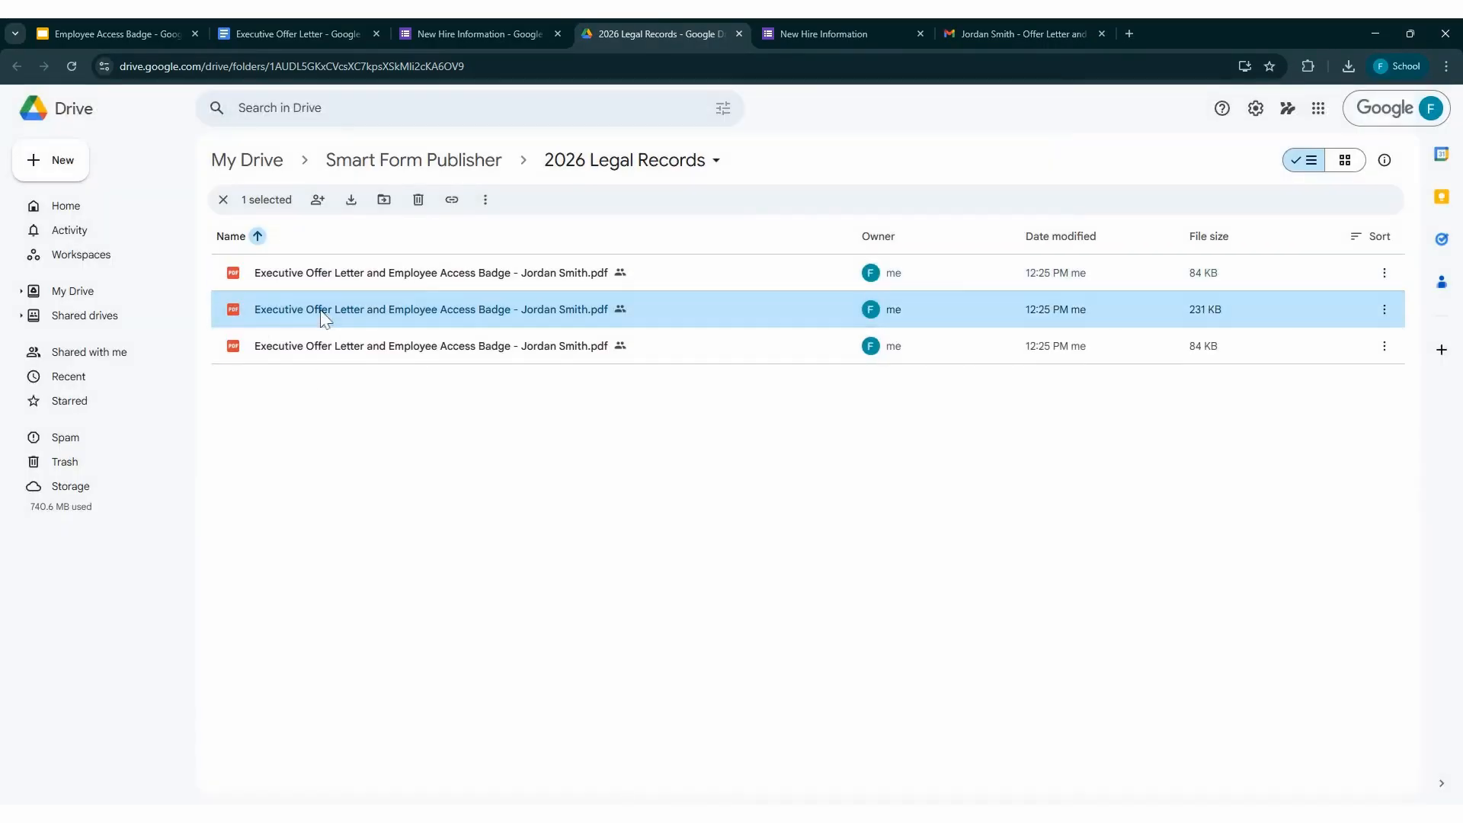
scroll(417, 410, "down", 5)
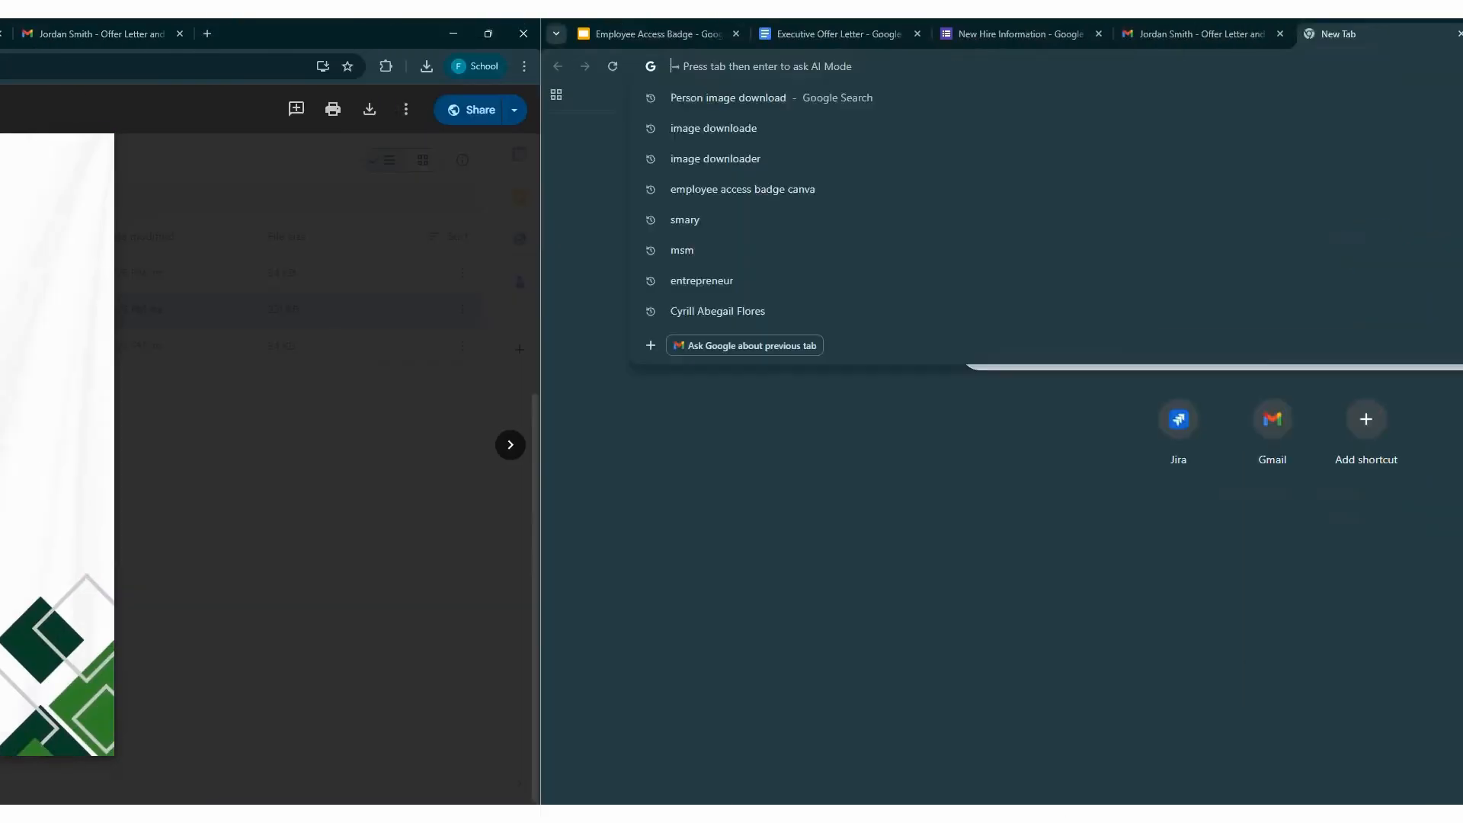
Open the Smart Form Publisher website, formpublisher.gwaddons.com, in a new browser tab and read through its Features page
type("smartcertificates.gwaddons.com")
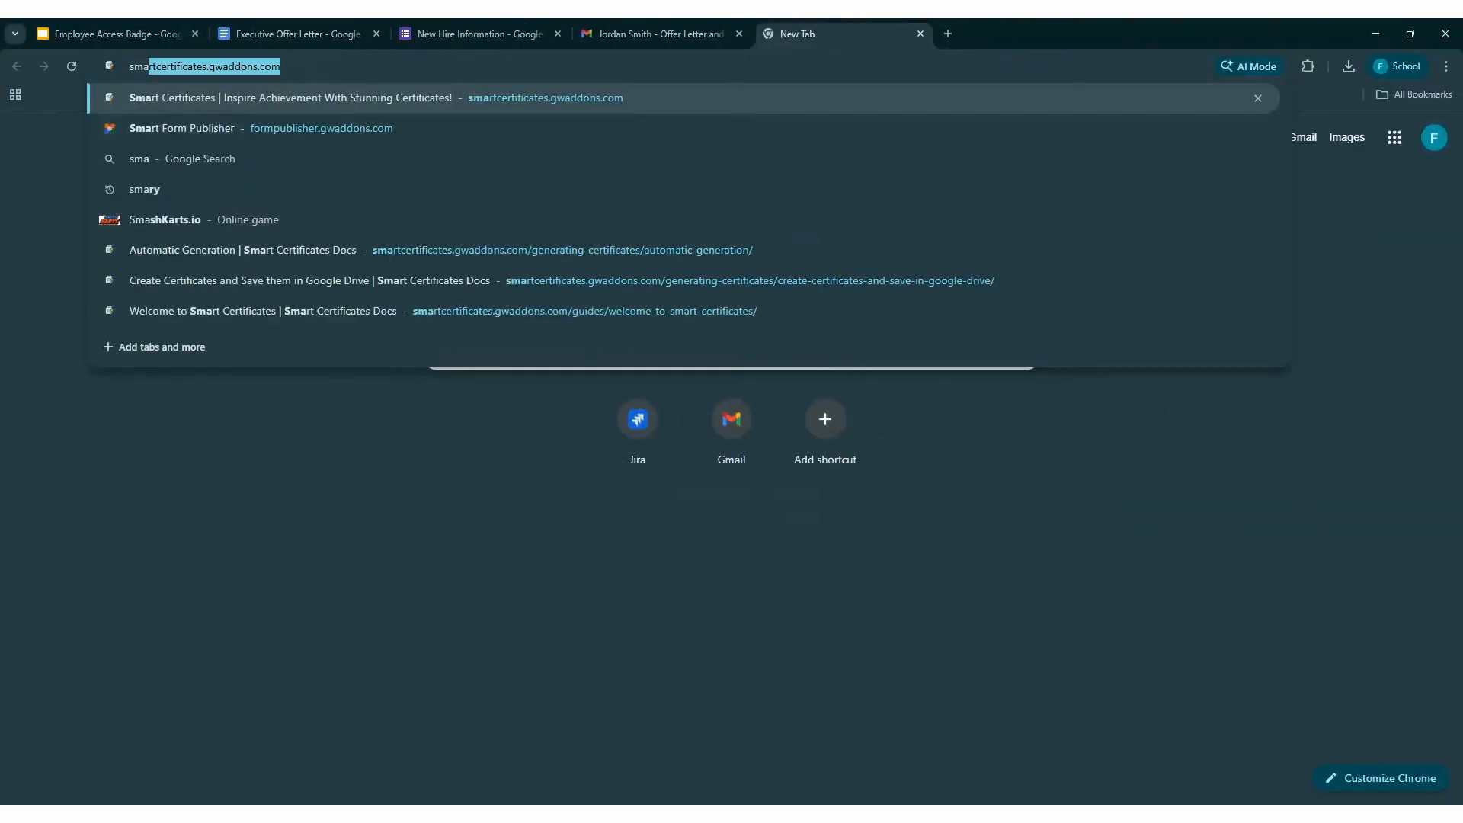
left_click(251, 129)
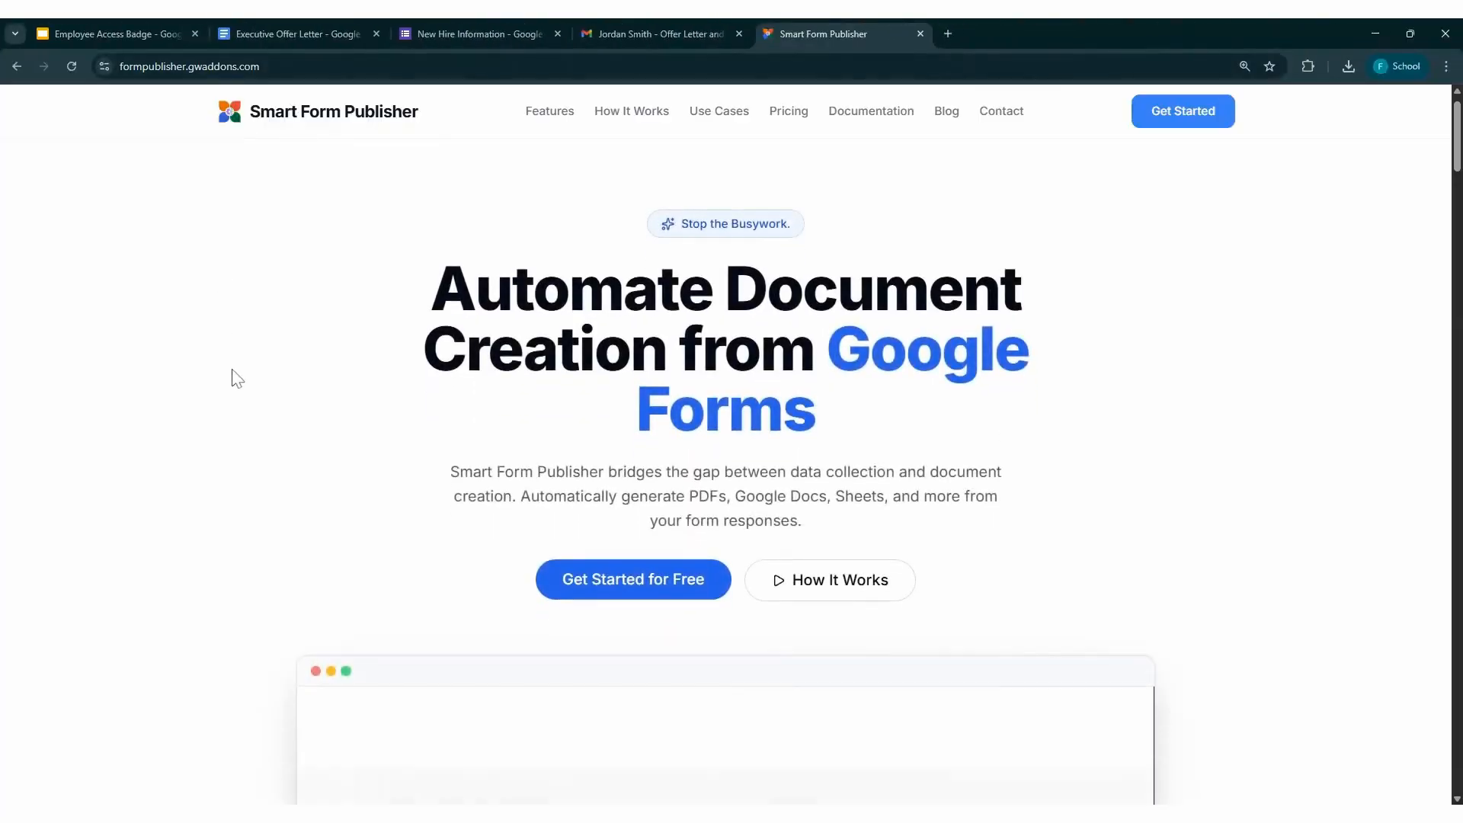
scroll(233, 369, "down", 1)
left_click(540, 124)
scroll(493, 444, "down", 6)
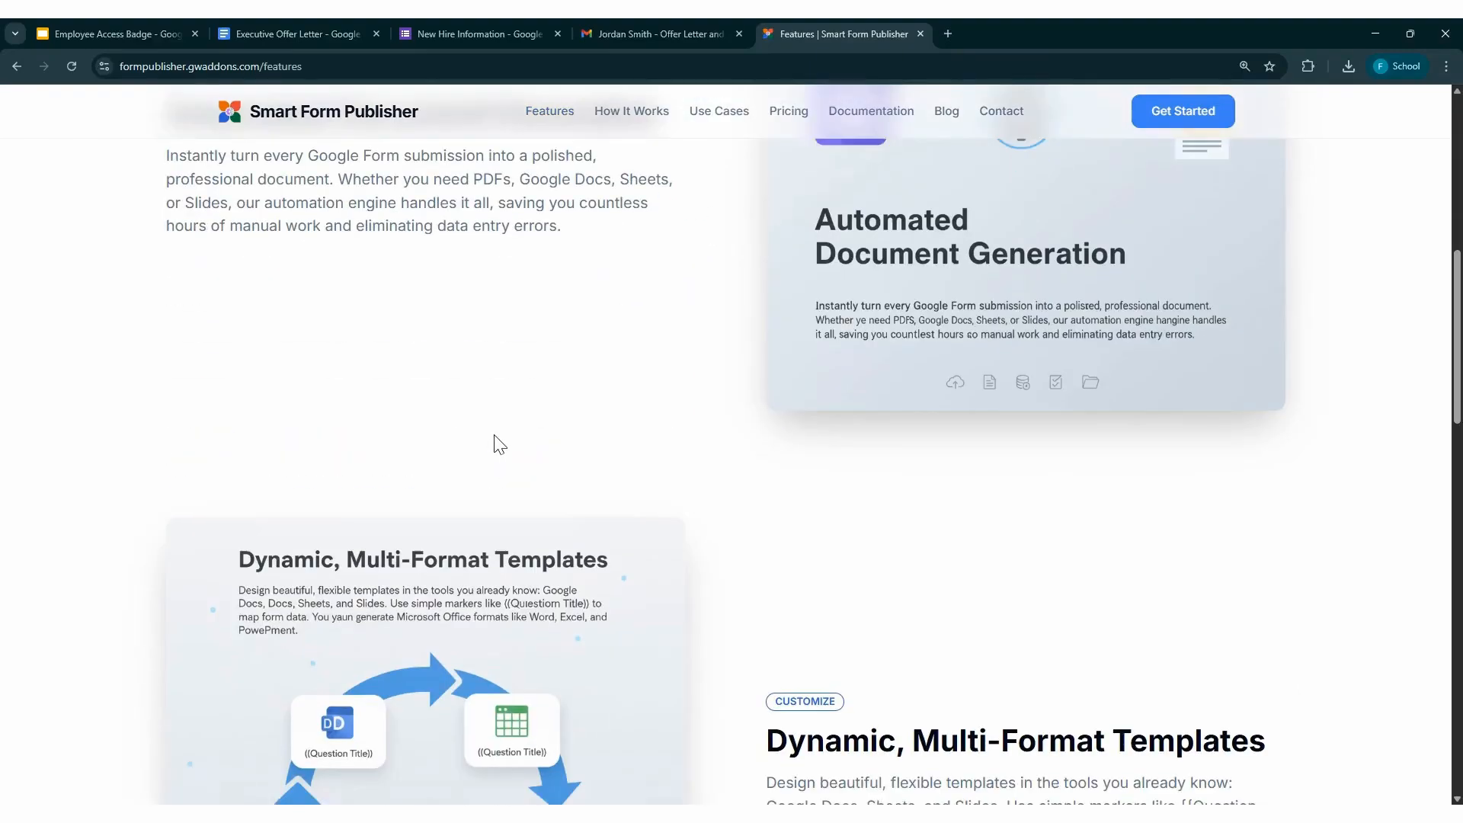
scroll(494, 435, "down", 15)
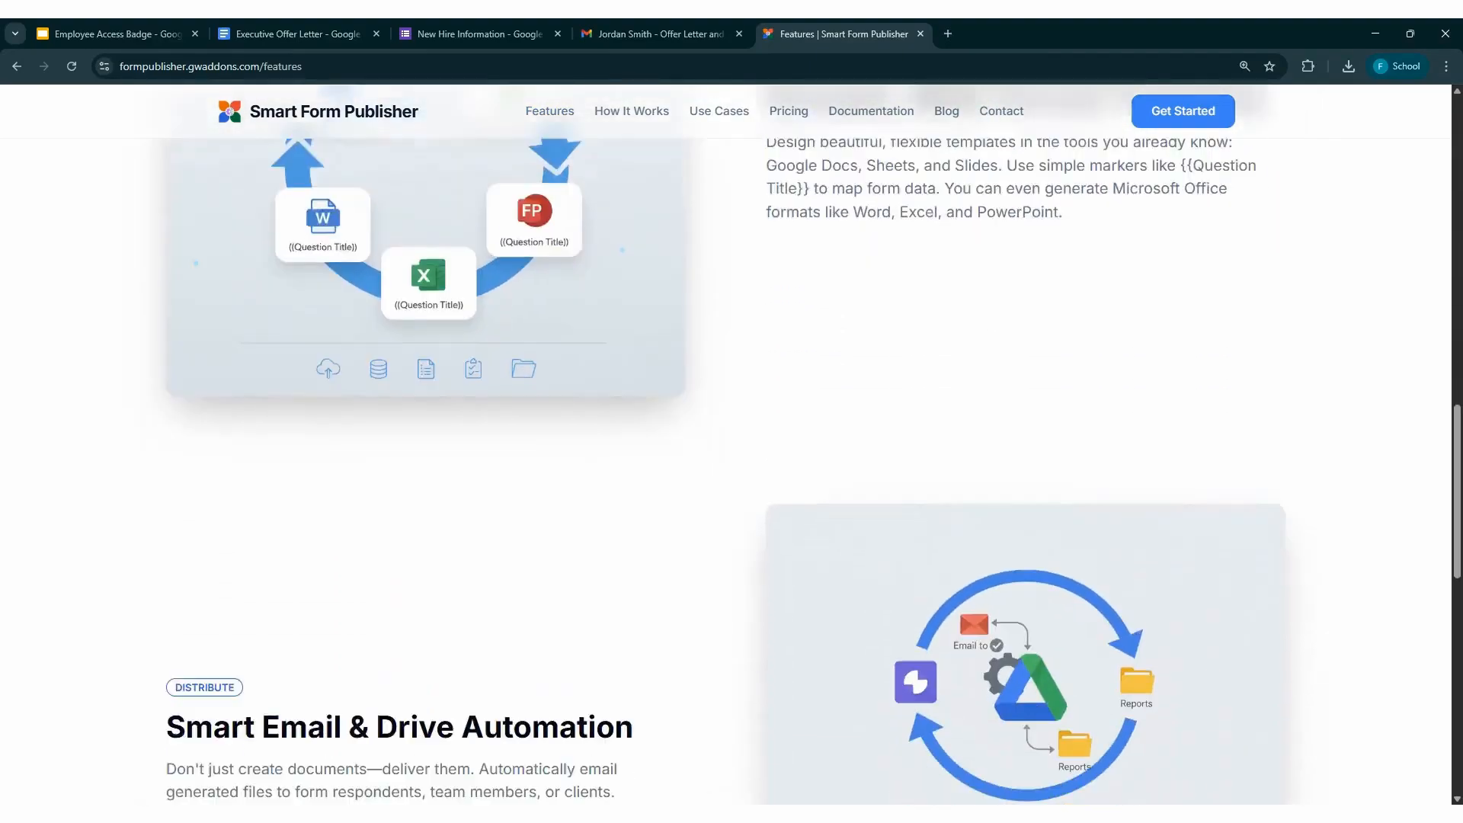
scroll(731, 442, "down", 3)
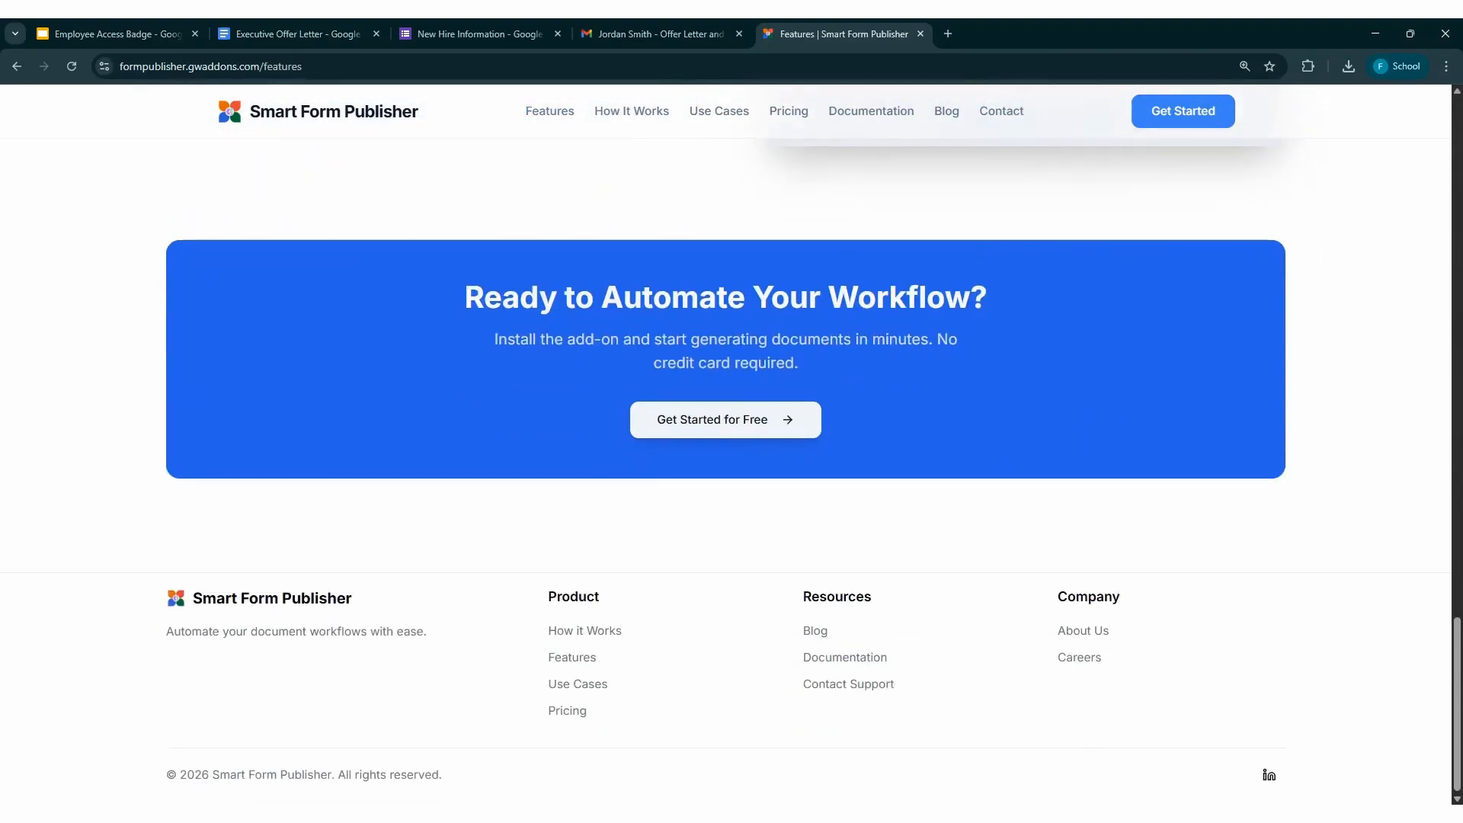
Open Smart Form Publisher's Google Workspace Marketplace listing, follow its developer link to the GW Add-ons site and browse the add-ons there
scroll(527, 438, "up", 1)
left_click(667, 516)
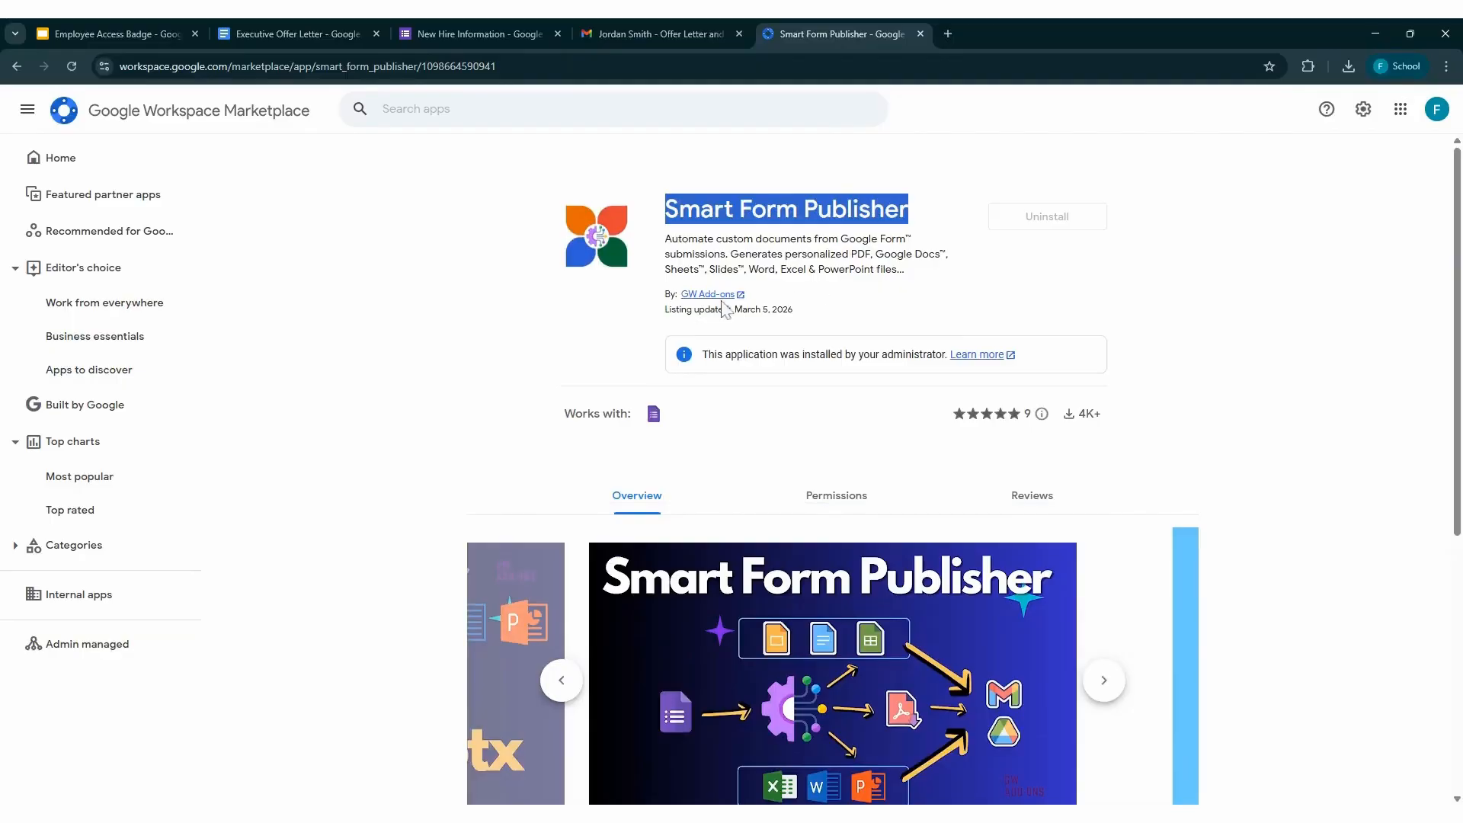
left_click(719, 298)
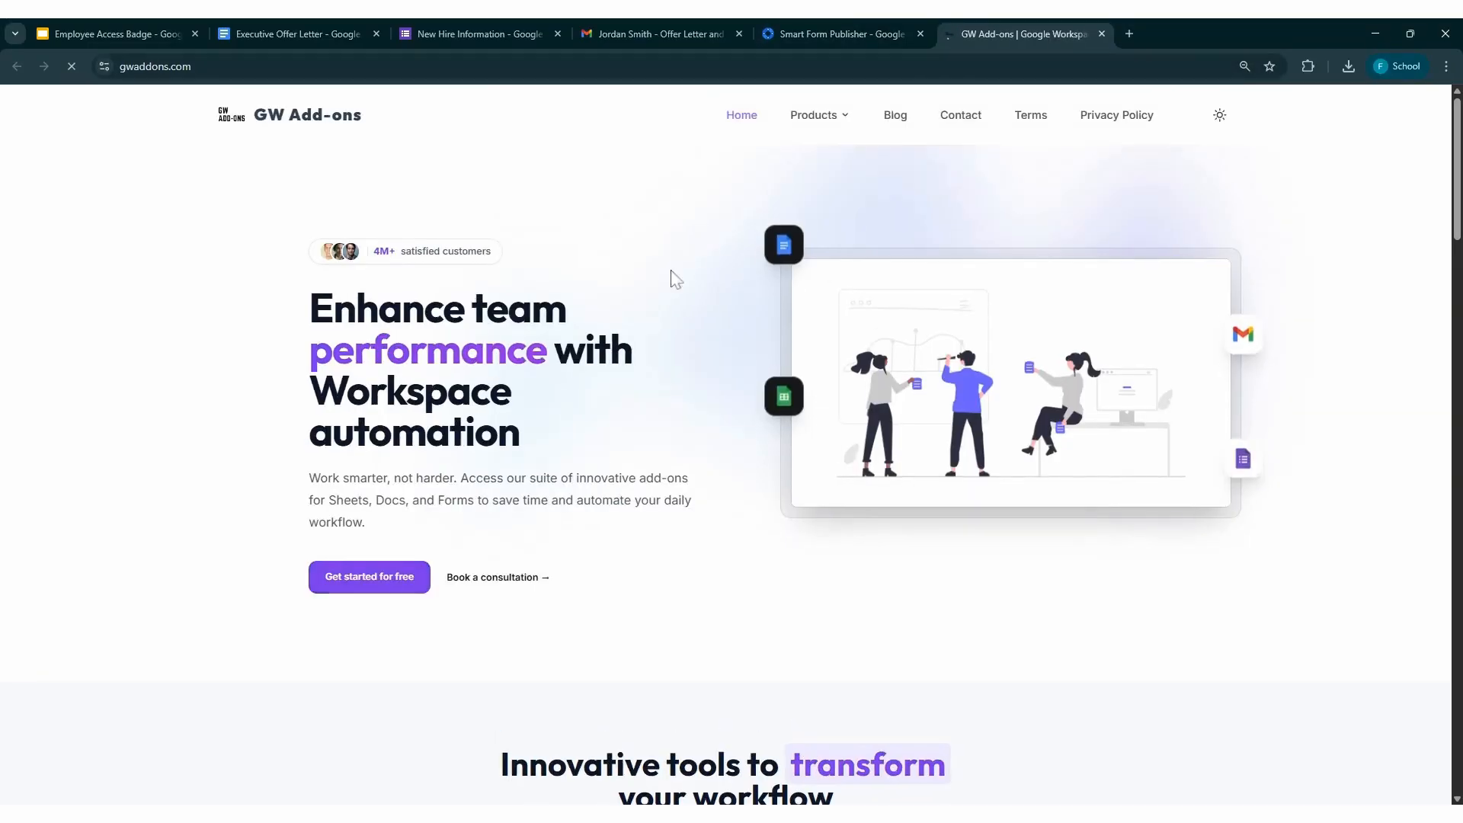
scroll(378, 388, "down", 10)
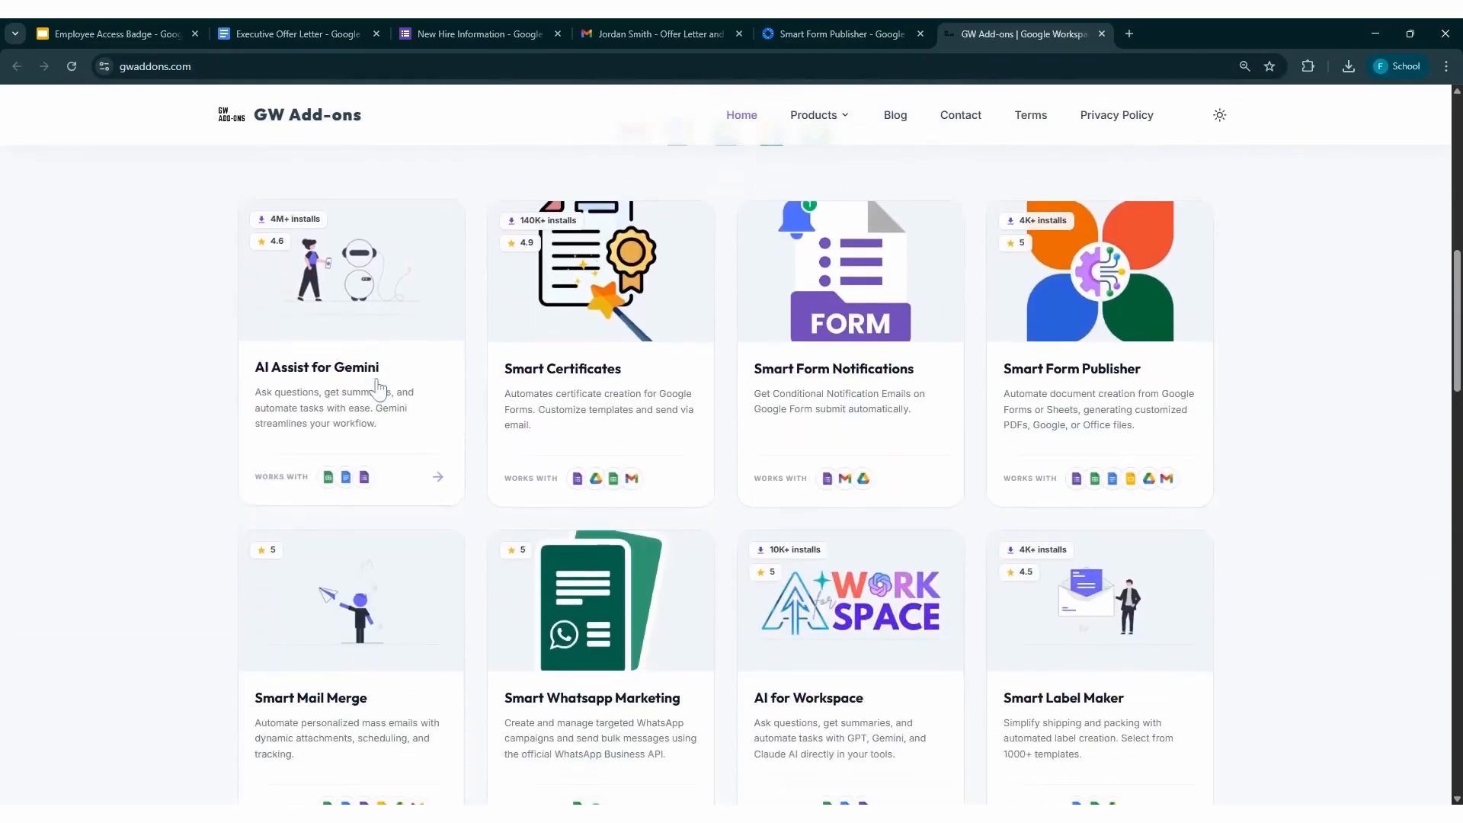
scroll(378, 388, "down", 10)
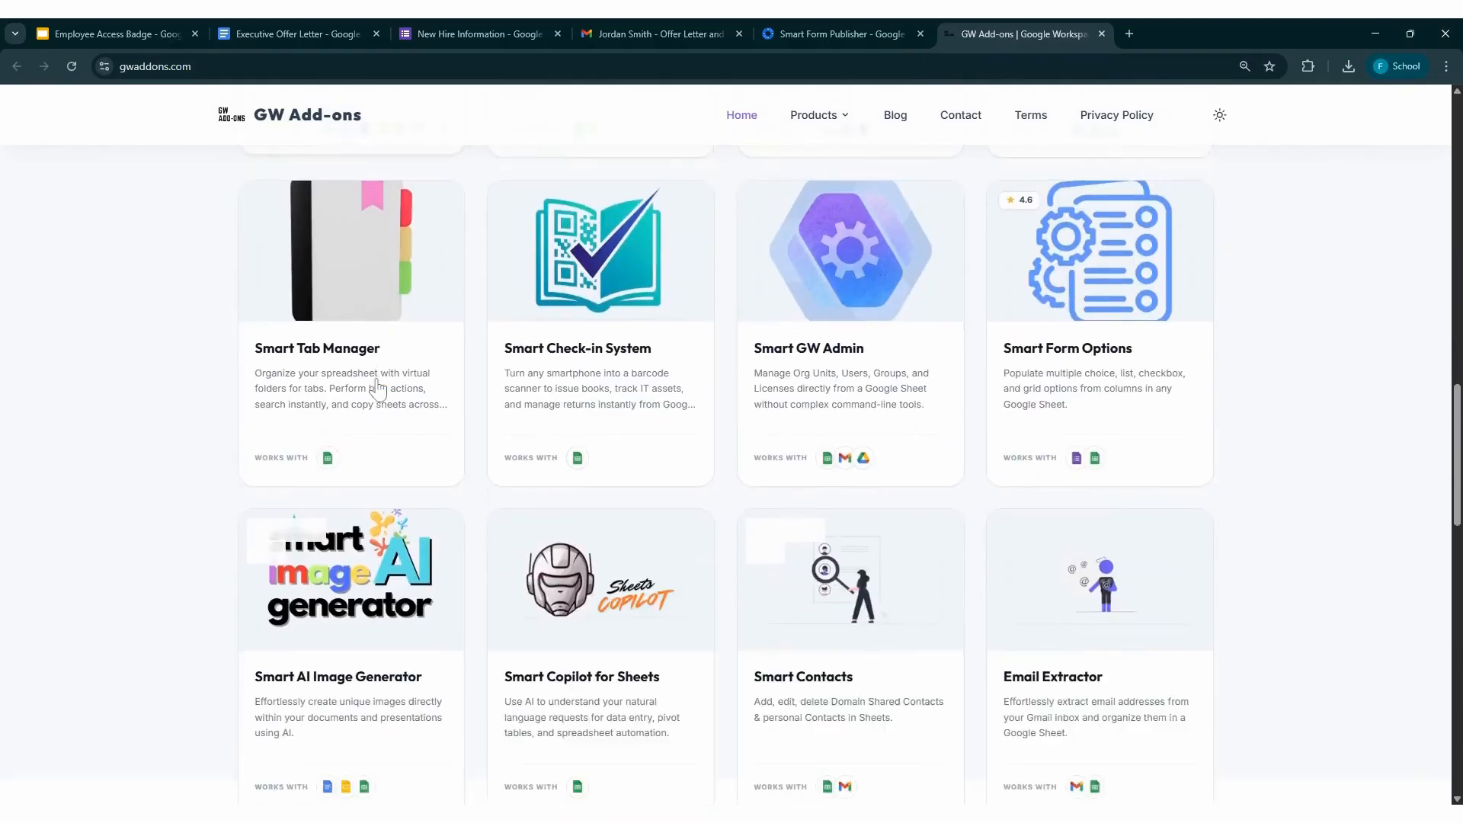
From the GW Add-ons product list, open the Smart Form Publisher page and look through its overview and feature sections
scroll(379, 388, "up", 20)
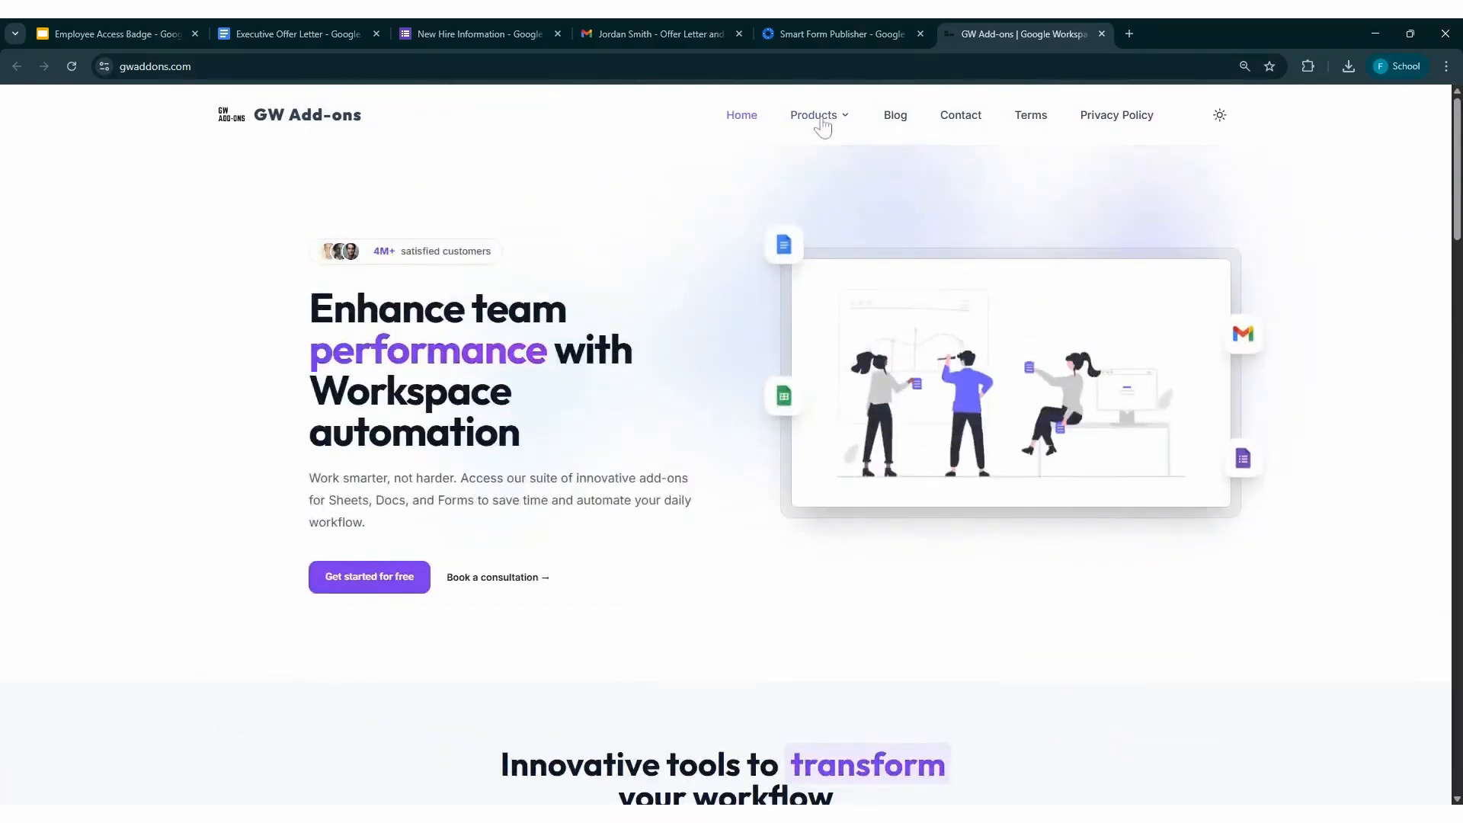
scroll(827, 454, "down", 1)
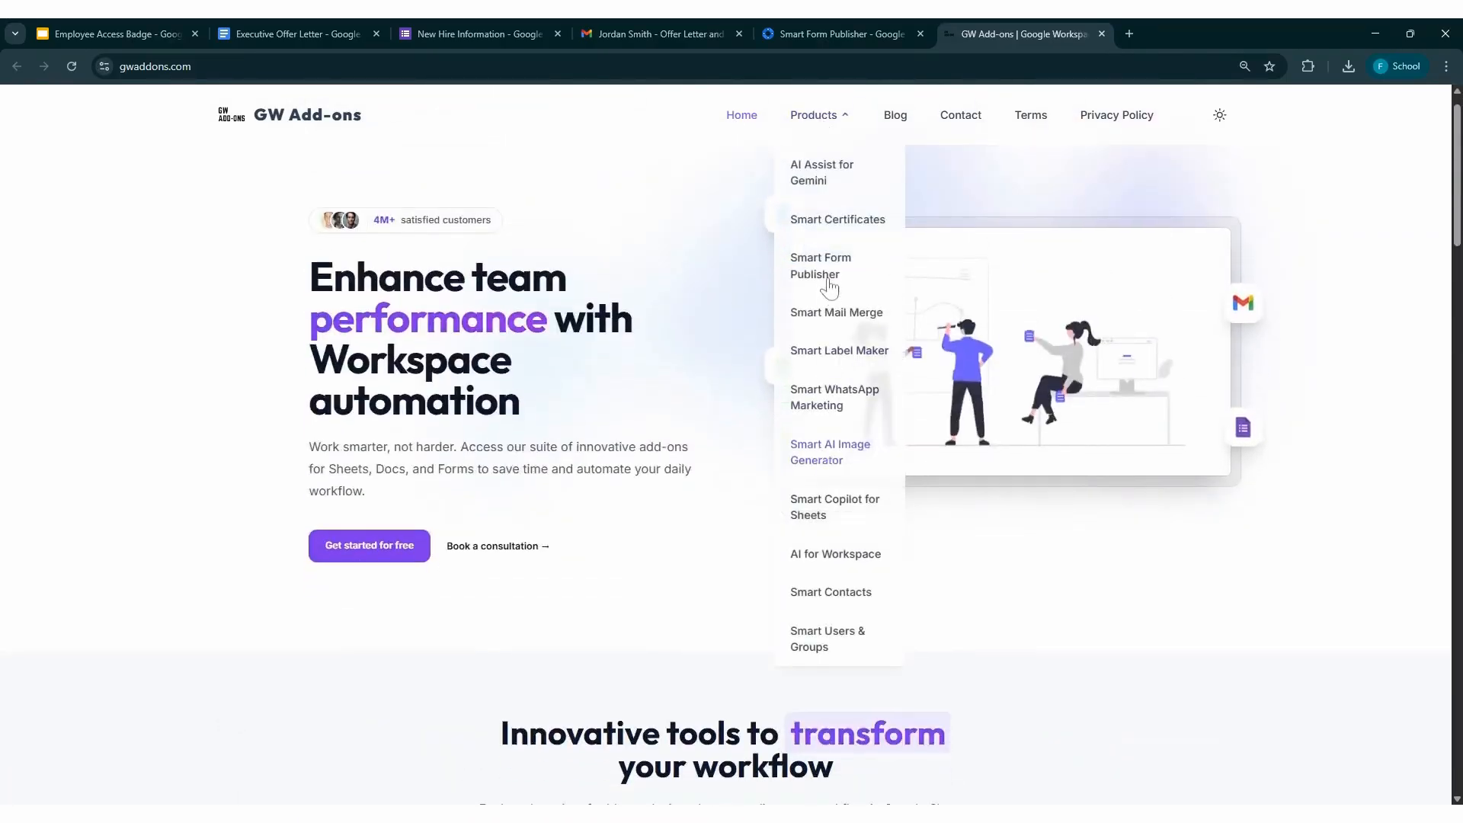
left_click(828, 279)
scroll(663, 545, "down", 8)
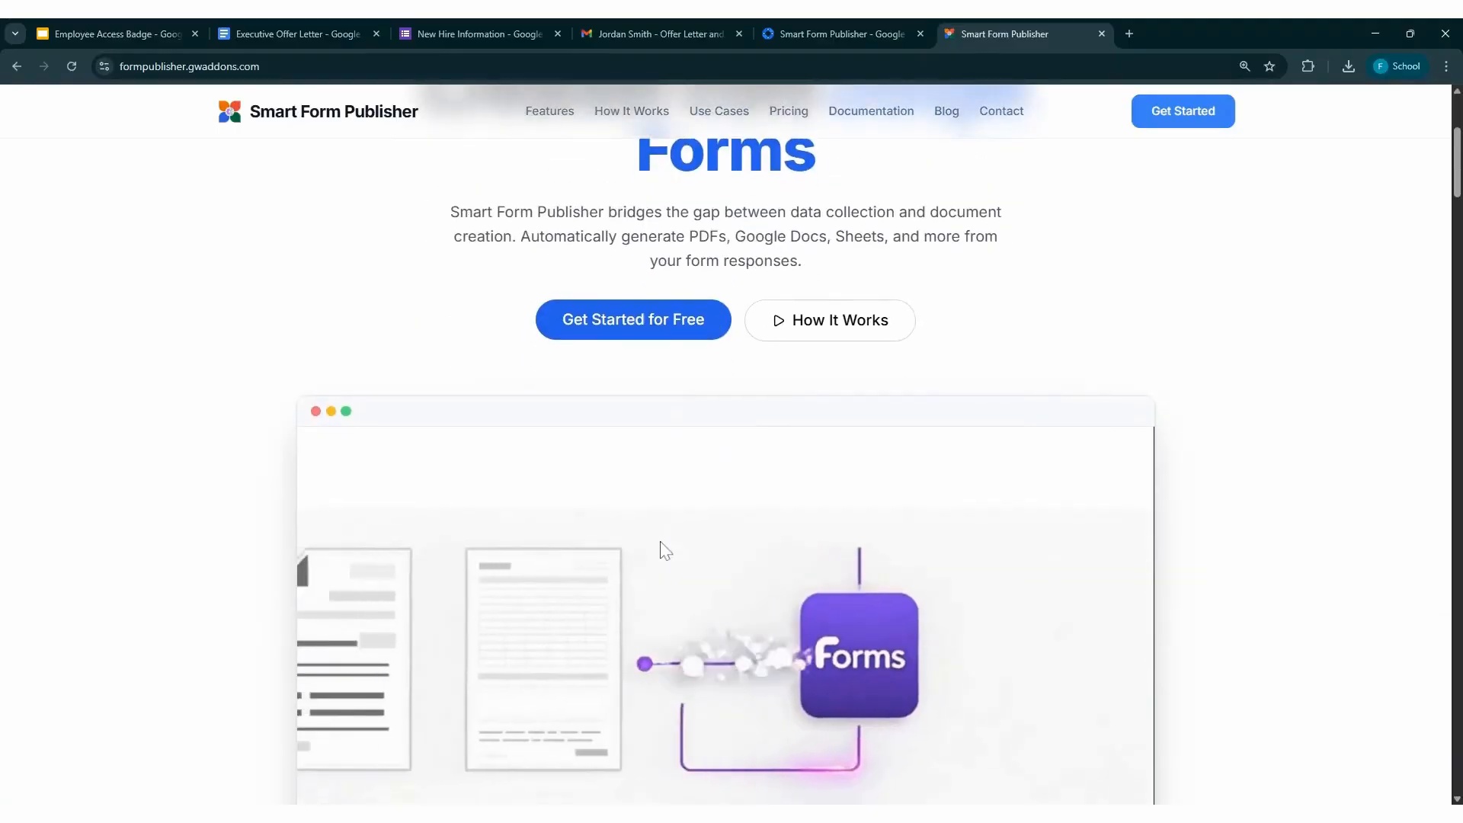
scroll(662, 549, "down", 18)
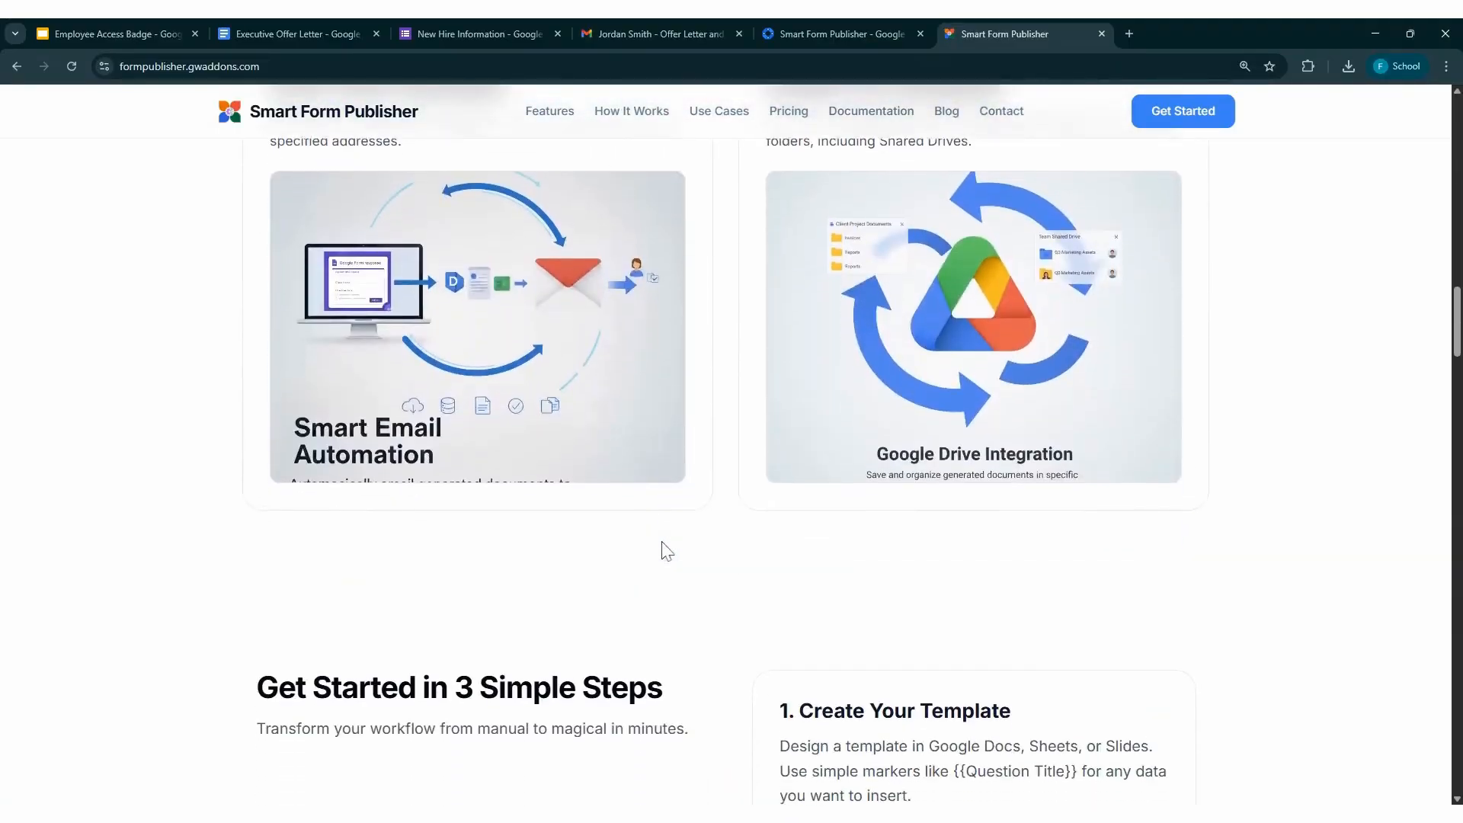